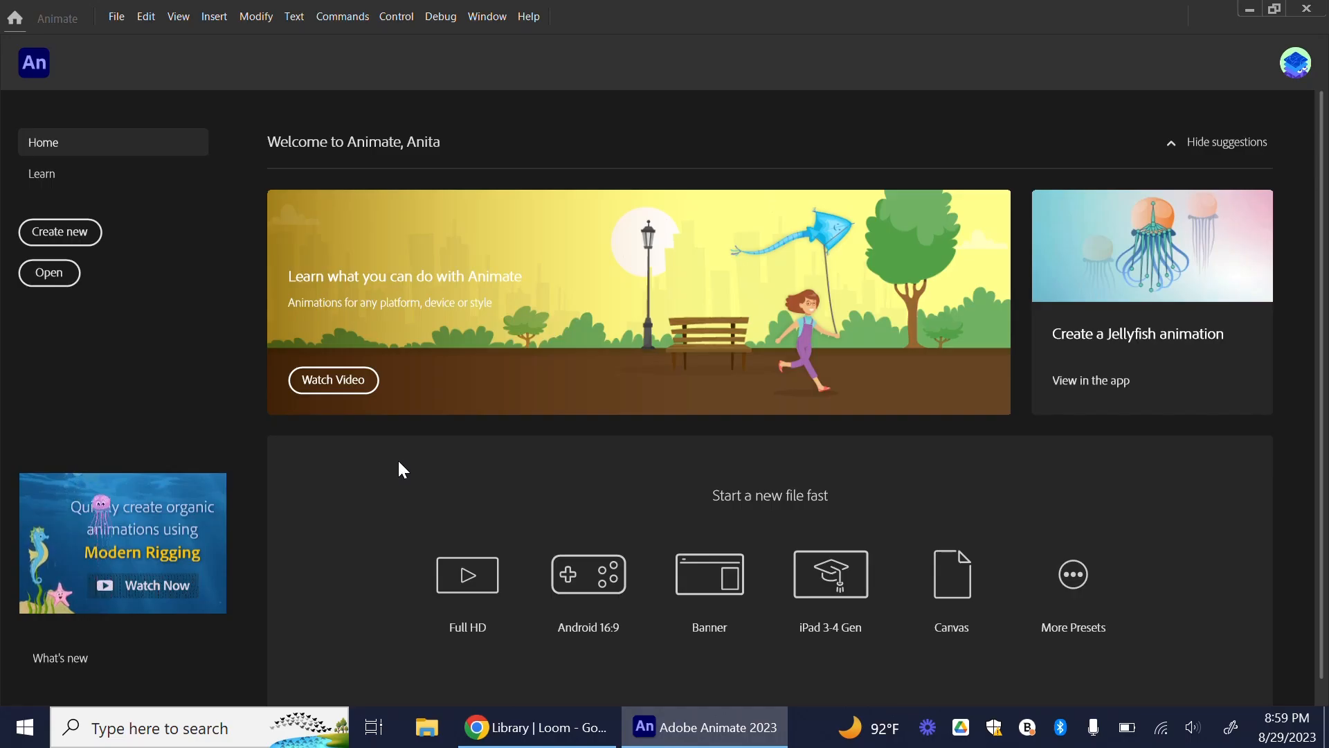
Create a new HD character animation document, 1280 x 720, at 24 frames per second with ActionScript 3.0.
click(81, 237)
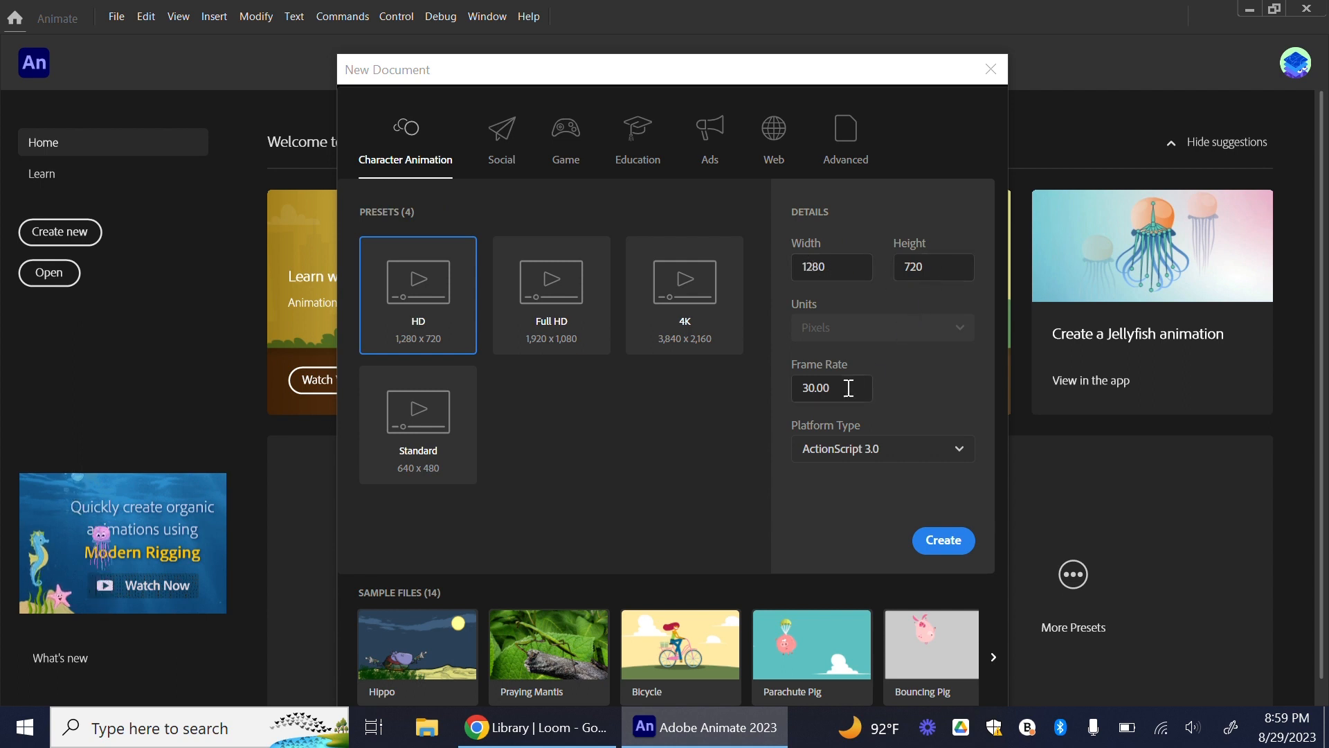
drag(854, 386, 754, 387)
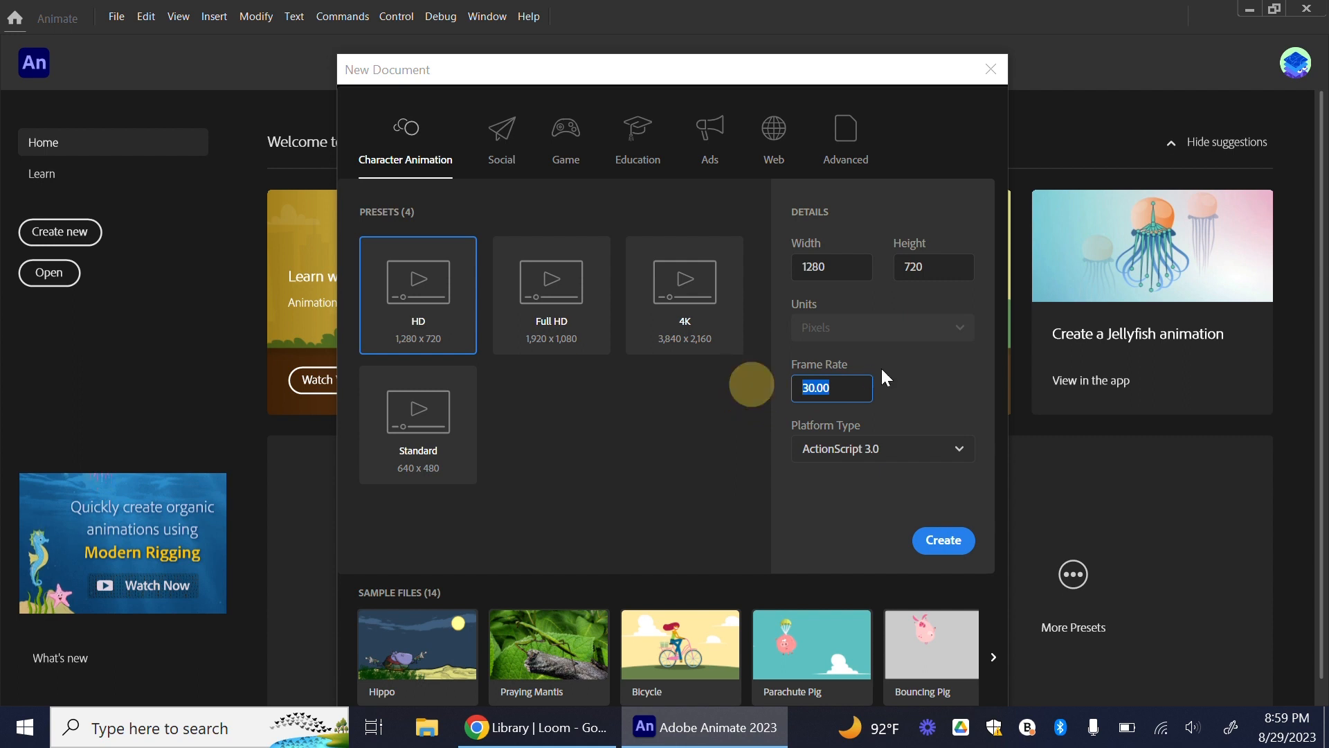
text(24)
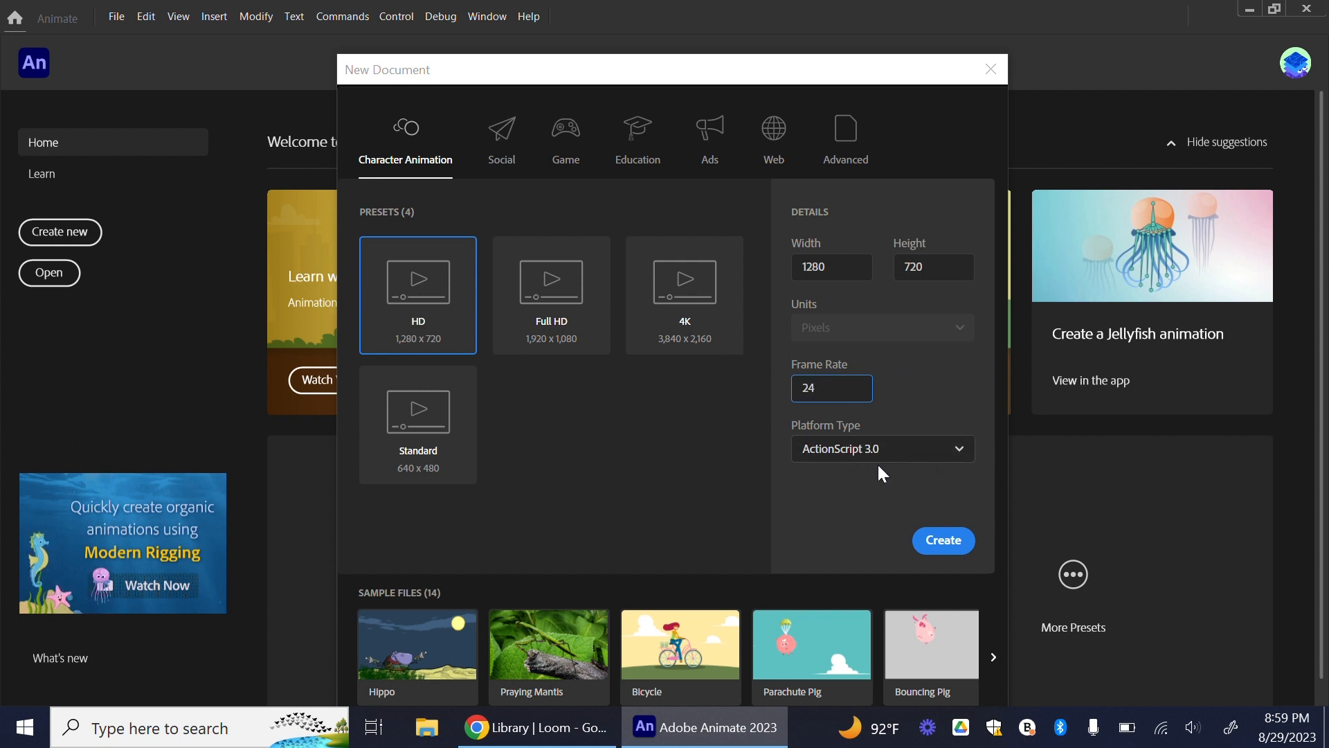
click(943, 543)
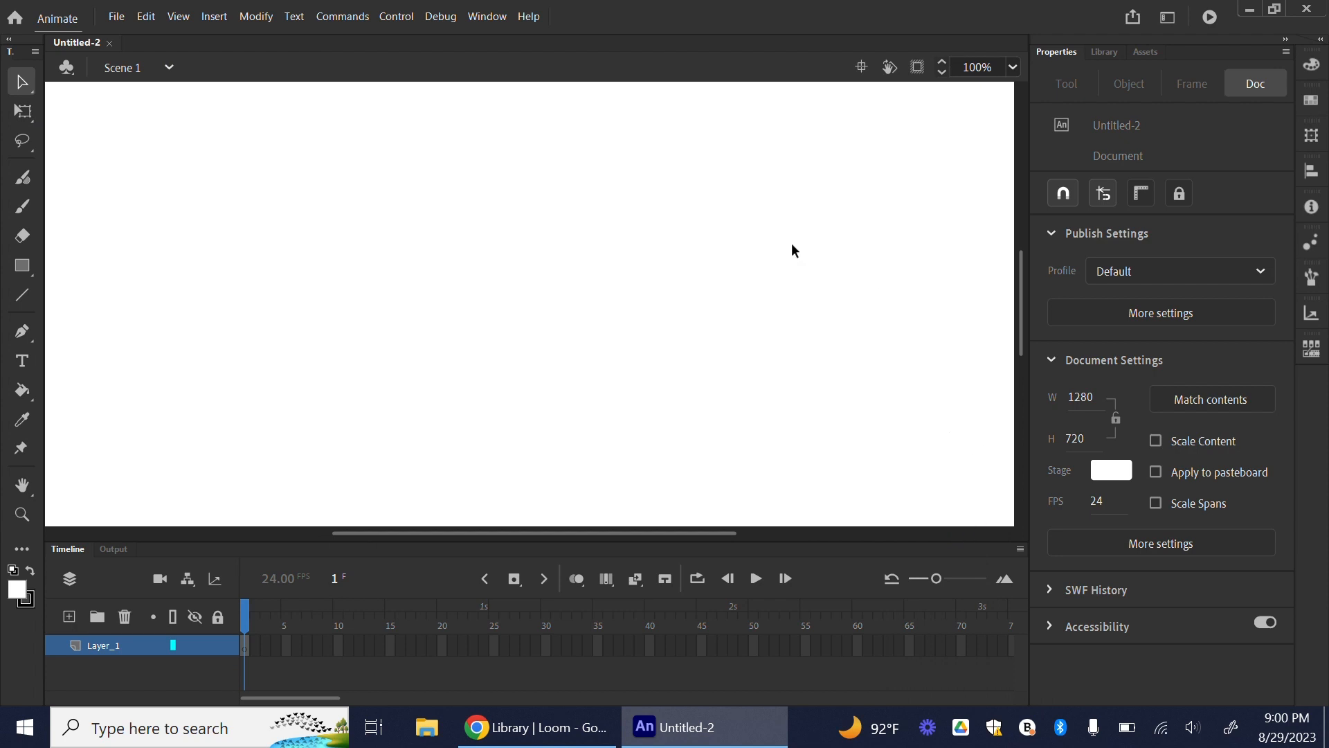
Zoom the view to show the entire frame and set the stage color to blue #0099CC.
click(1012, 67)
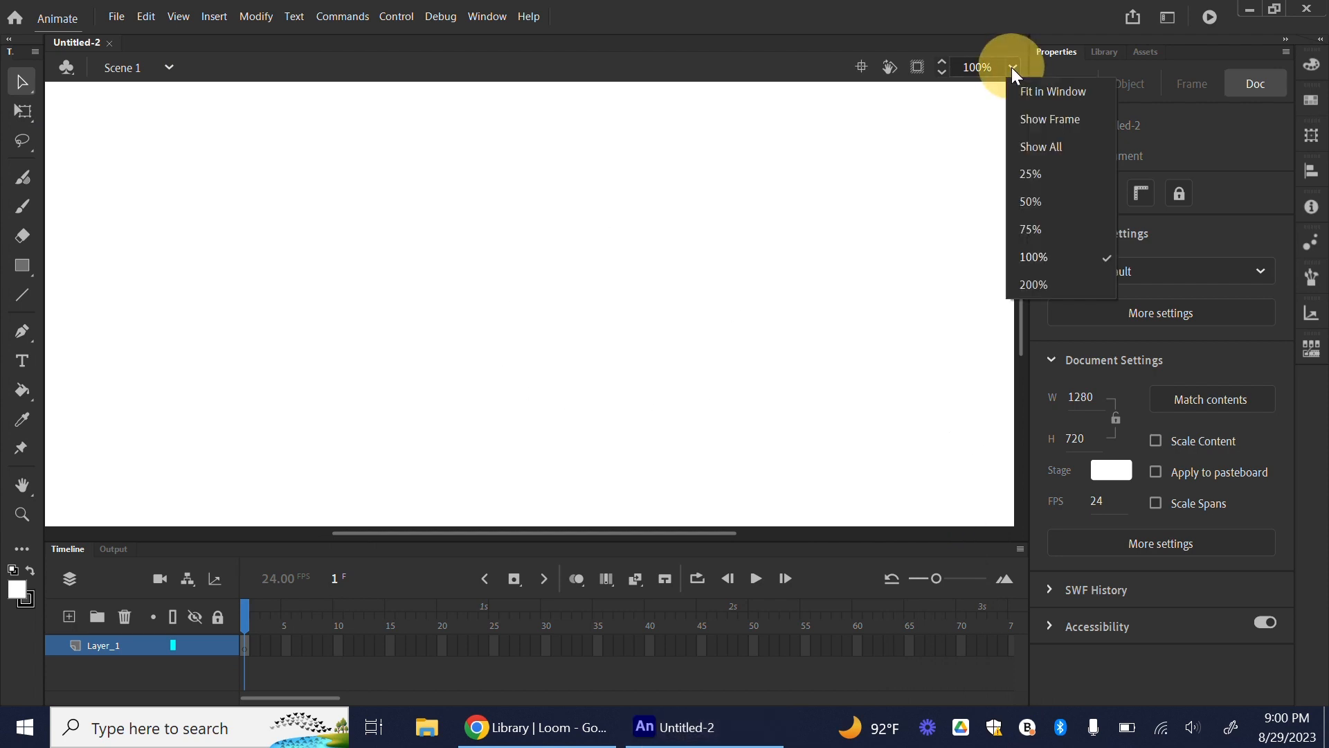
click(1049, 124)
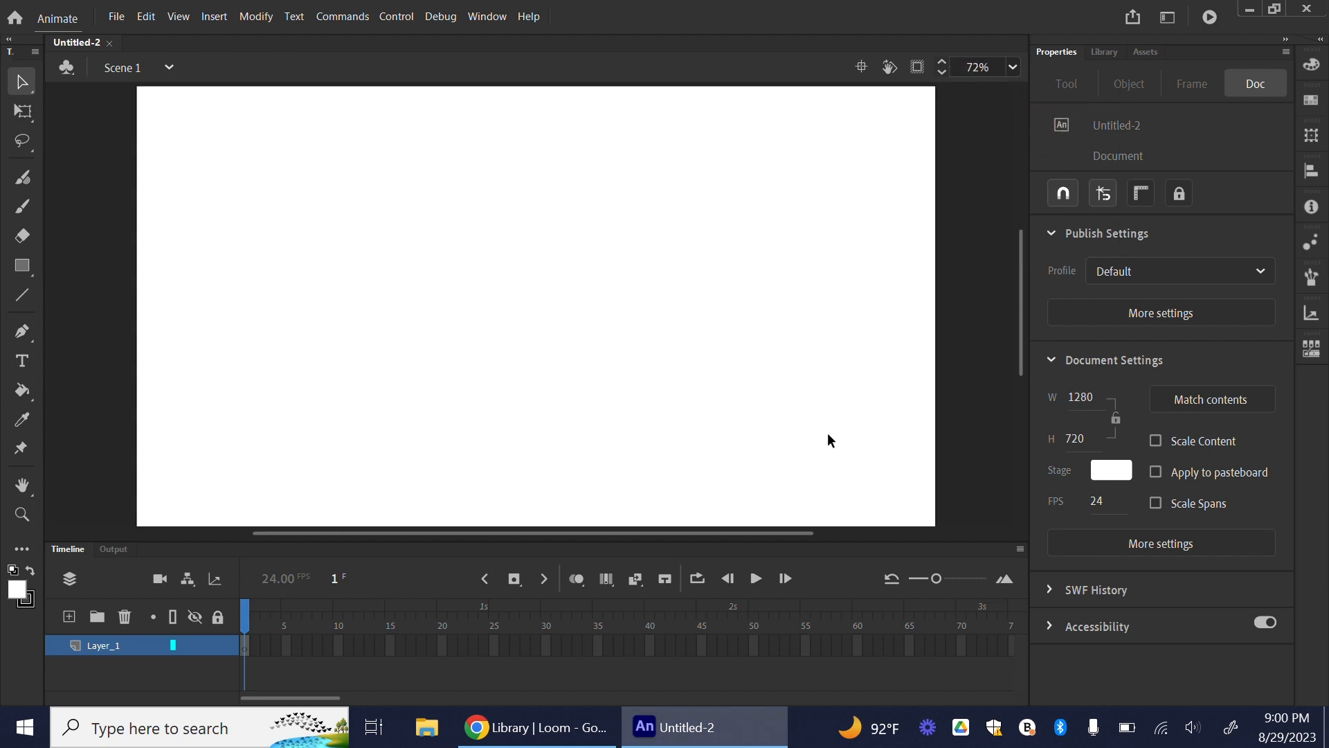
click(1110, 474)
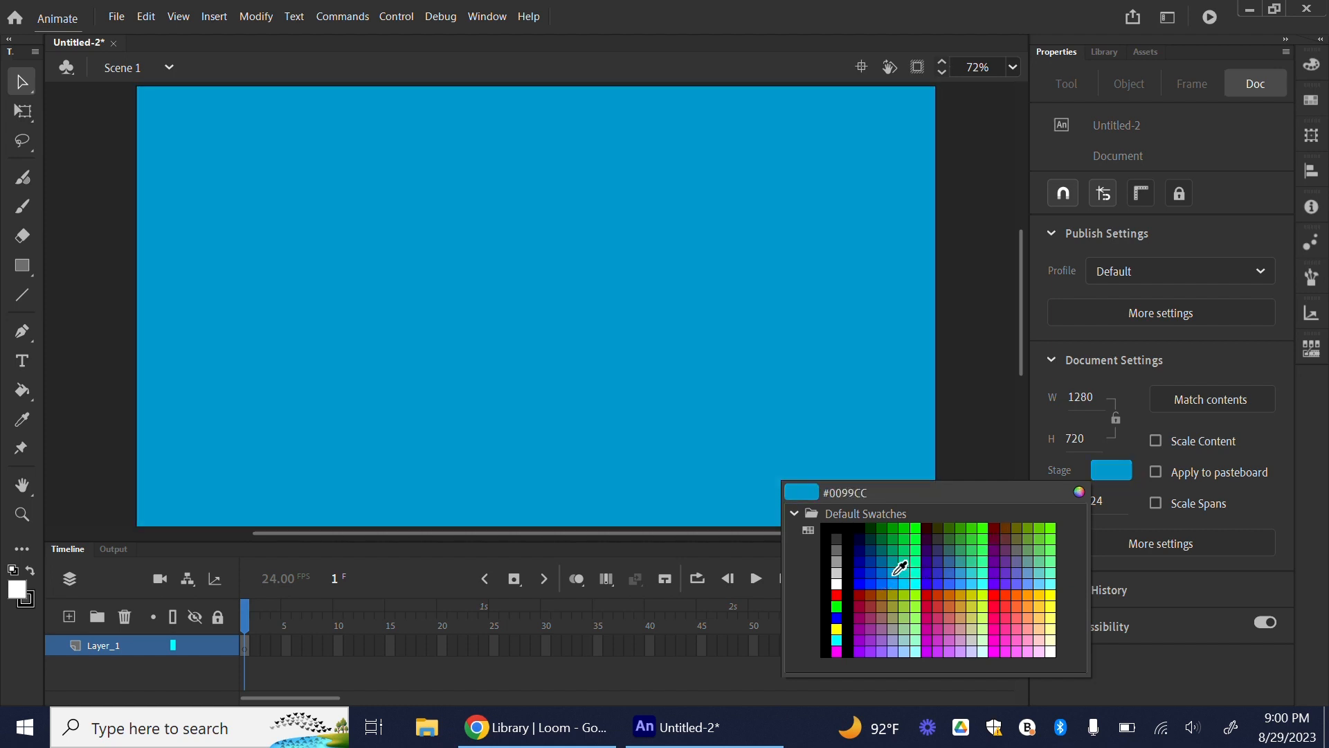
click(900, 568)
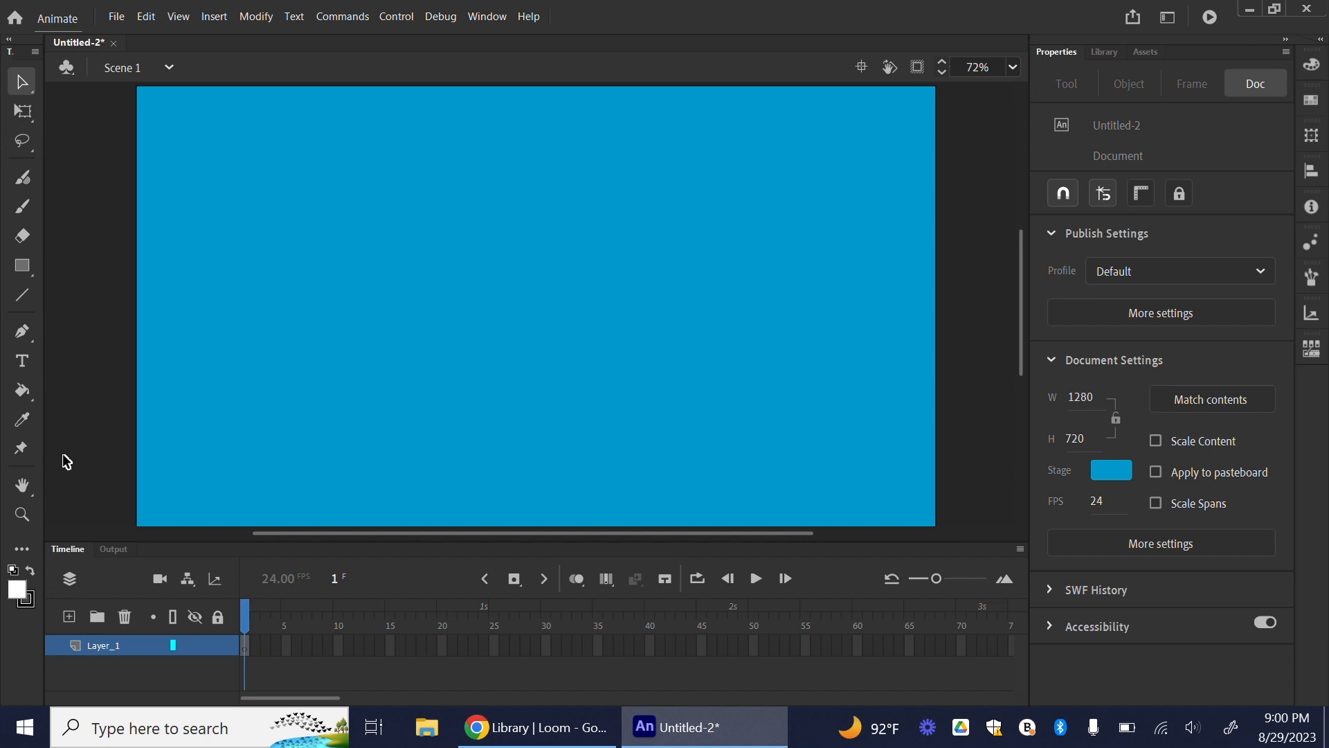
Rename Layer_1 as Background.
double_click(102, 645)
text(Bac)
text(kground)
key(Return)
click(118, 283)
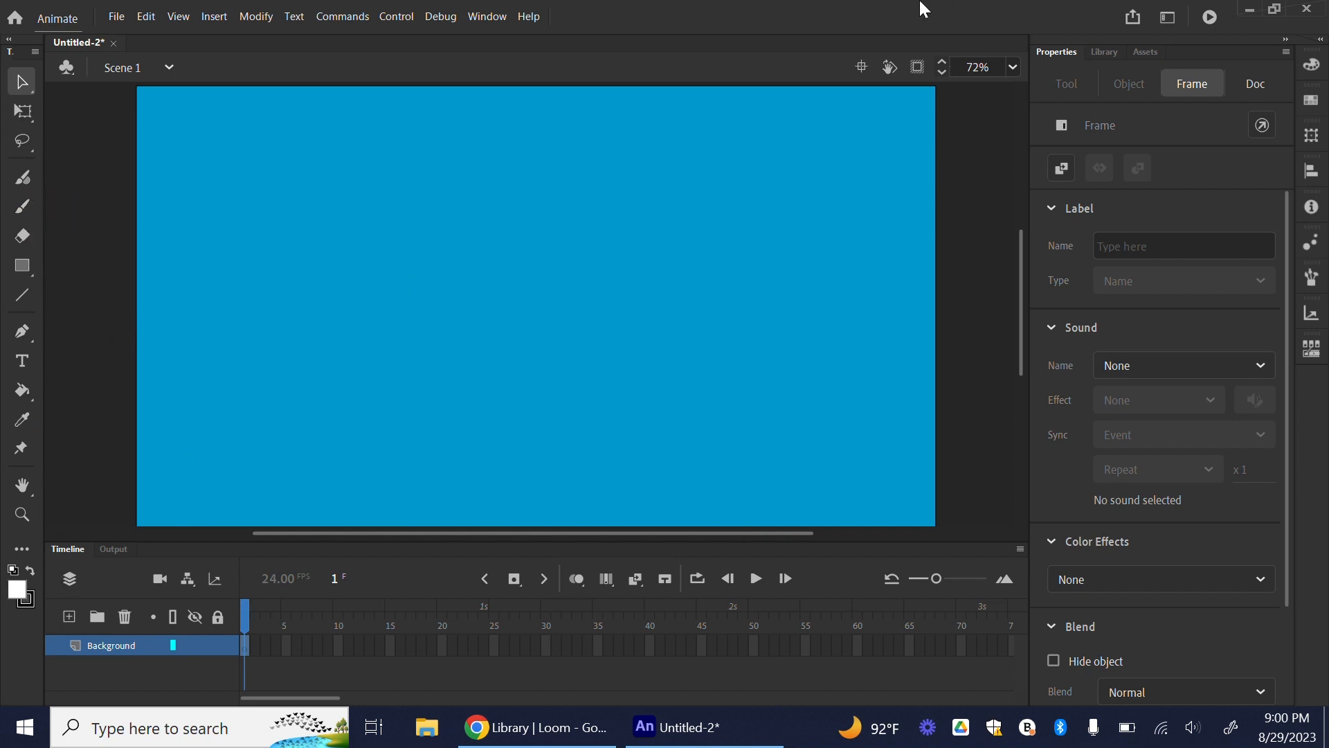
Draw a ground rectangle about 1280 x 118 px across the full width of the stage's lower edge.
double_click(869, 14)
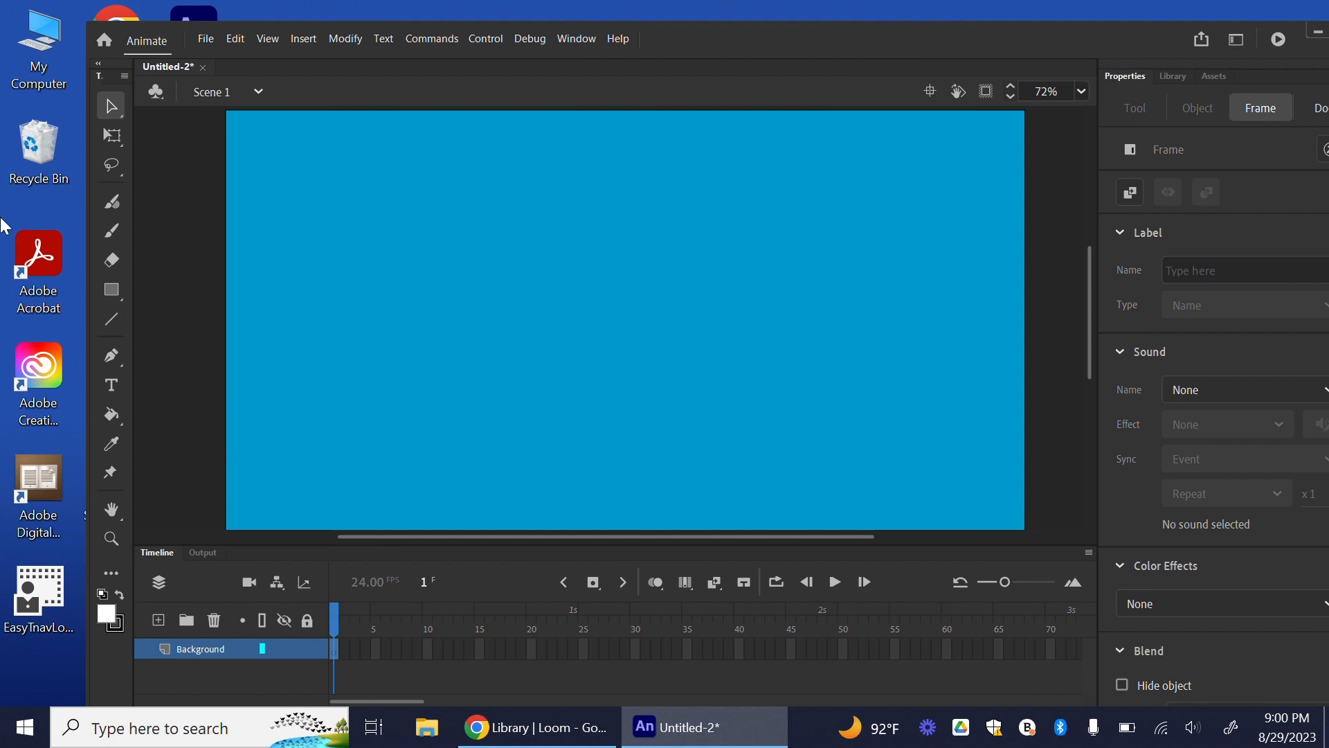
click(109, 294)
drag(1075, 34, 933, 24)
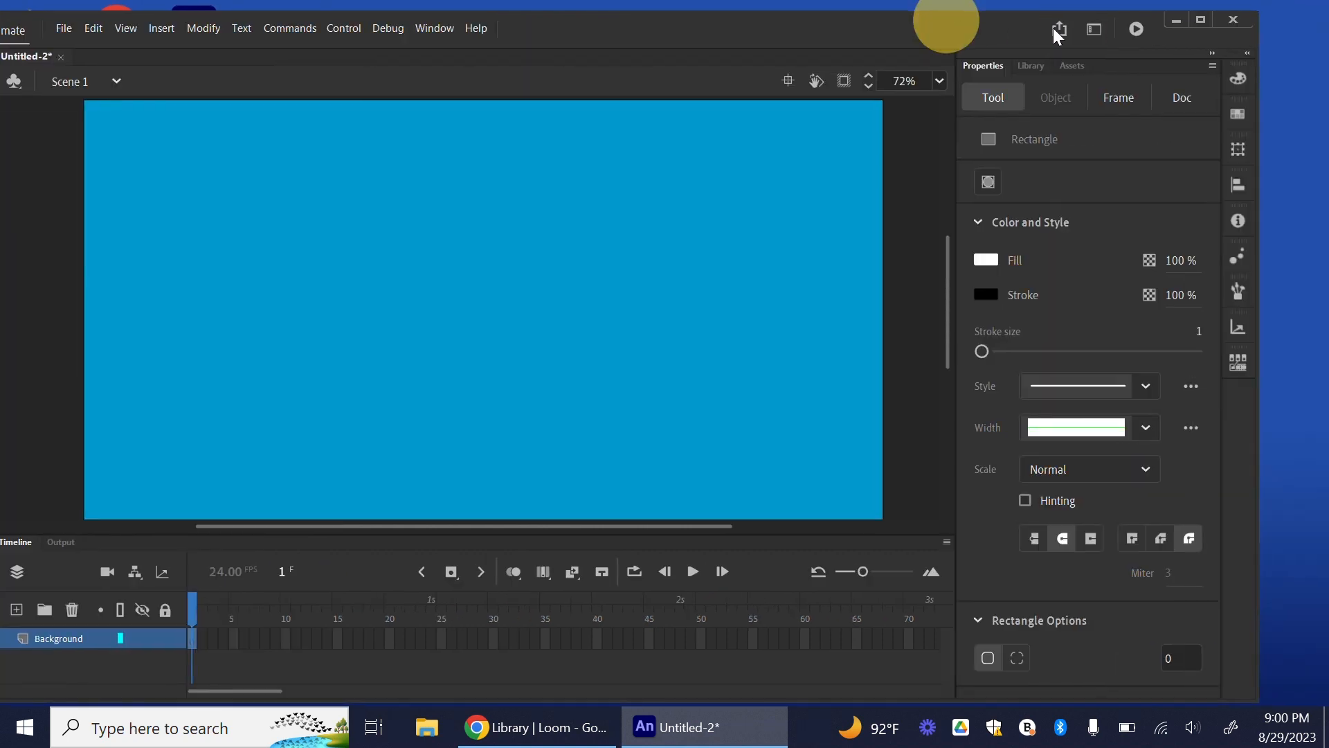
click(1207, 20)
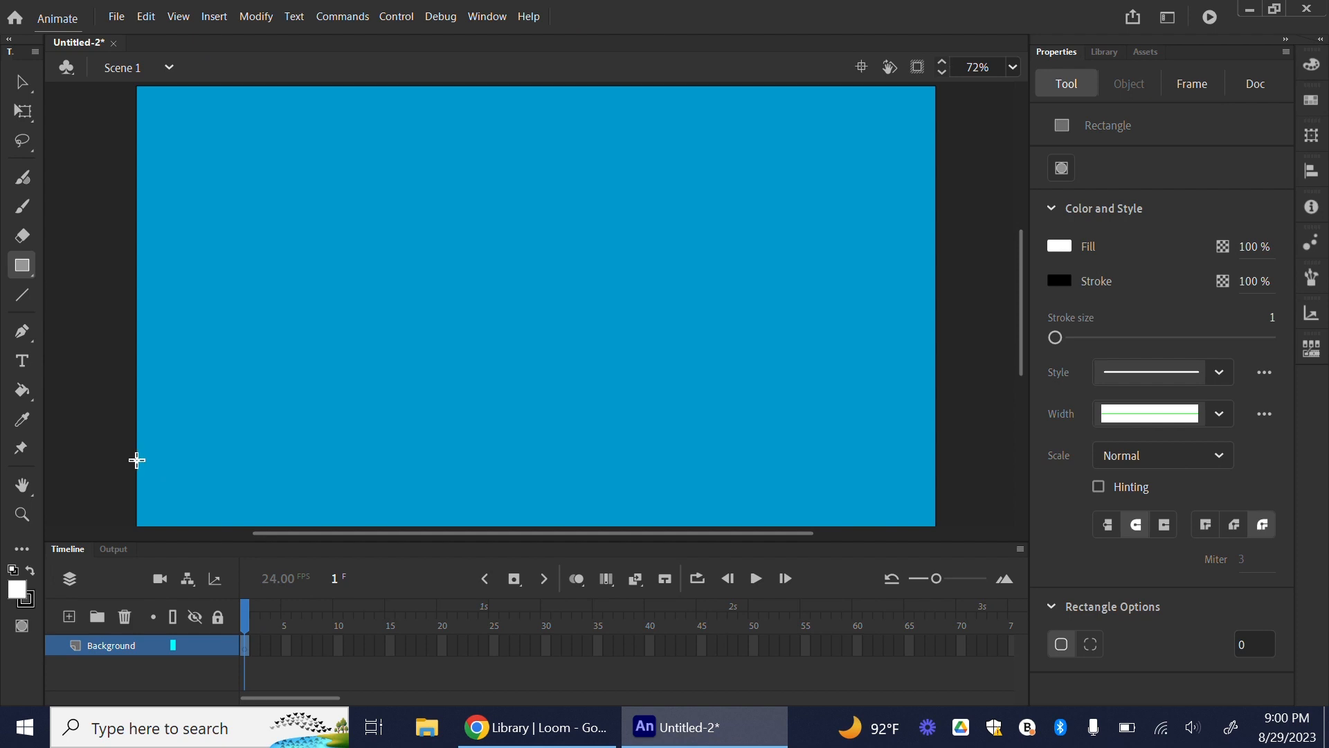
drag(138, 452, 936, 526)
Fill the ground rectangle with green #009900 and lock the Background layer.
click(27, 84)
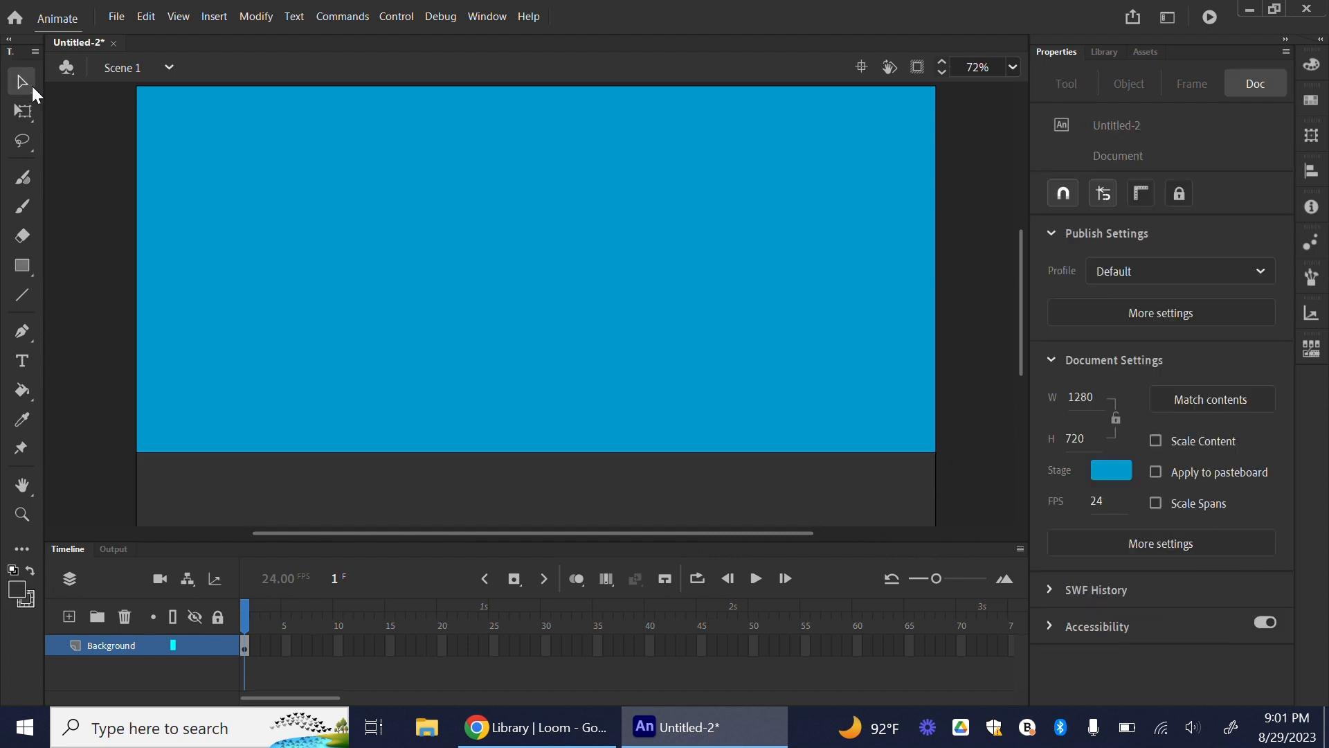
click(355, 496)
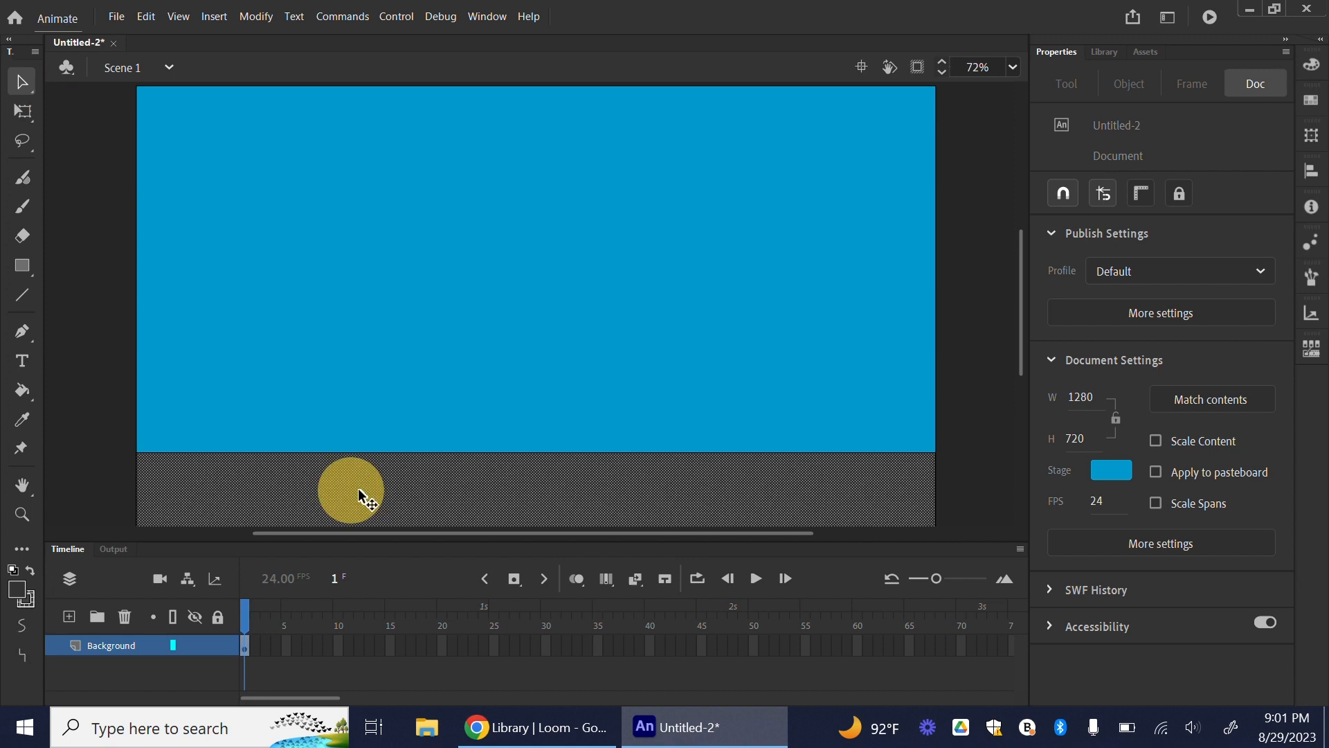
click(1059, 372)
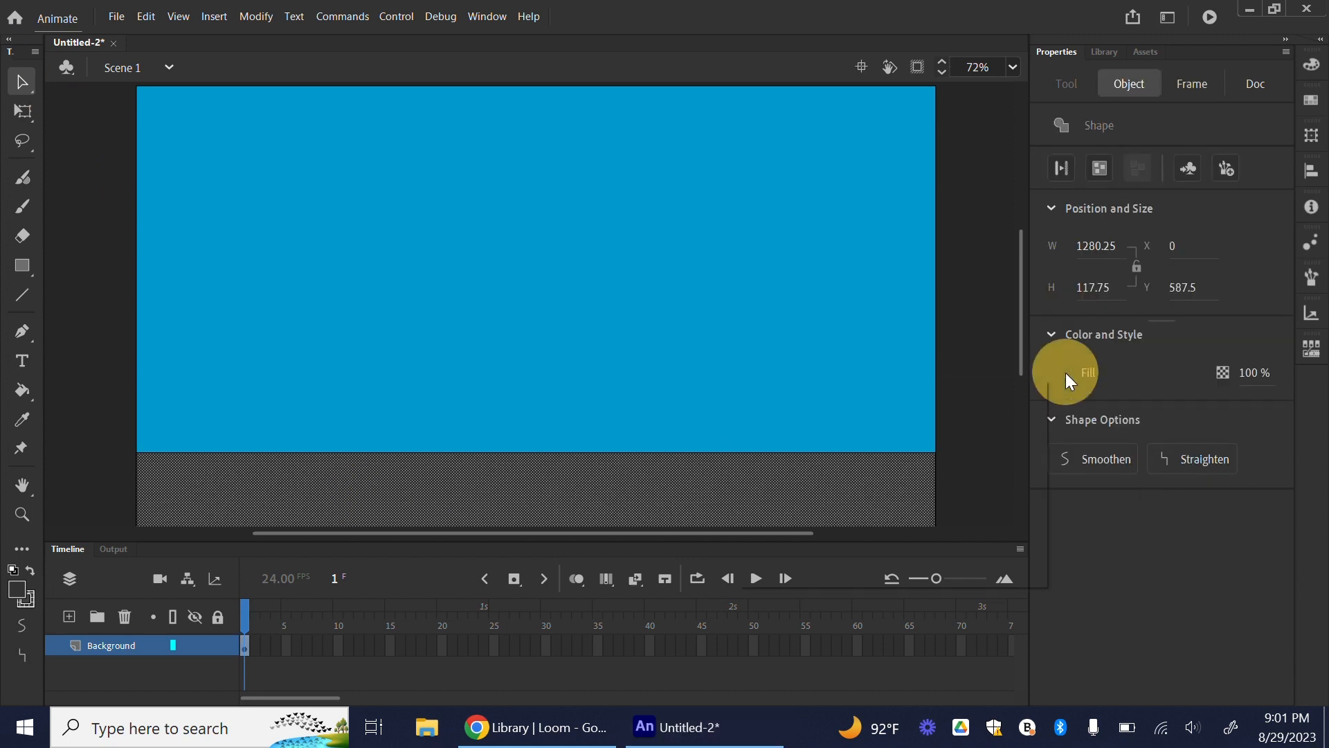
click(851, 427)
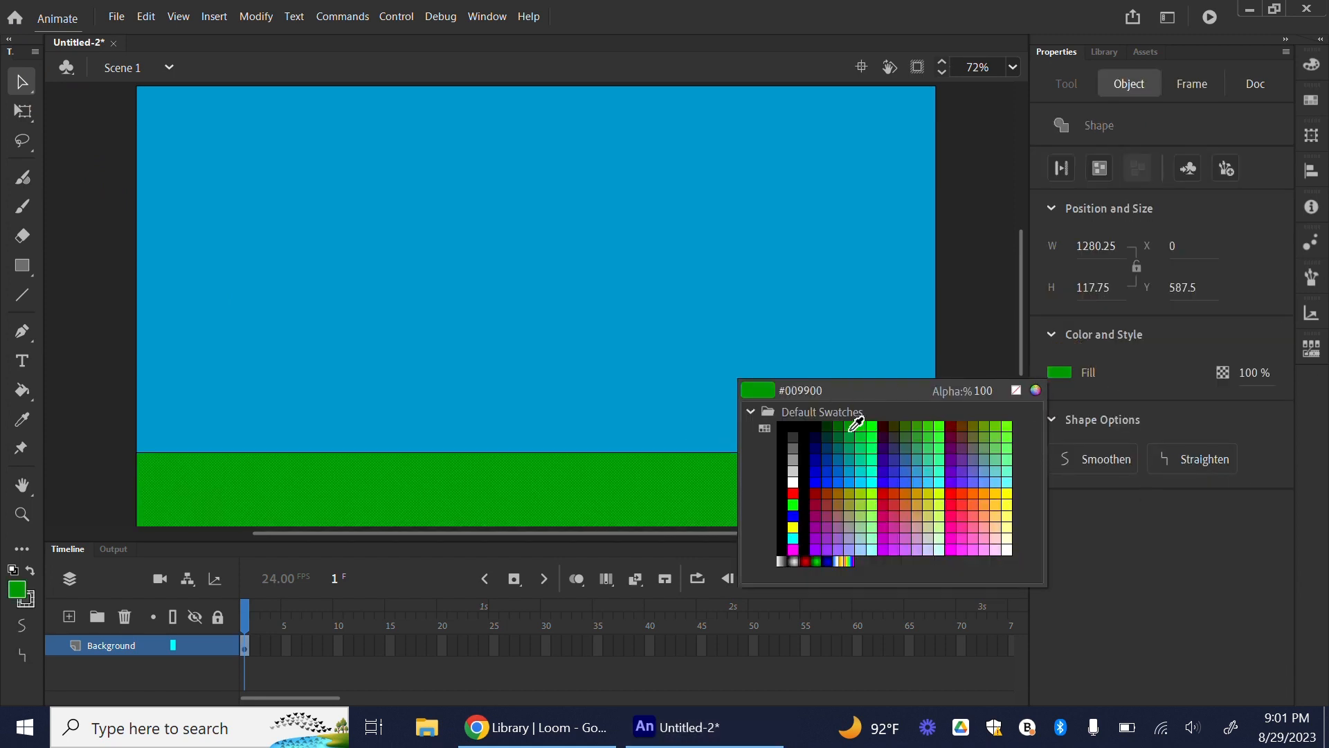
click(852, 428)
click(61, 136)
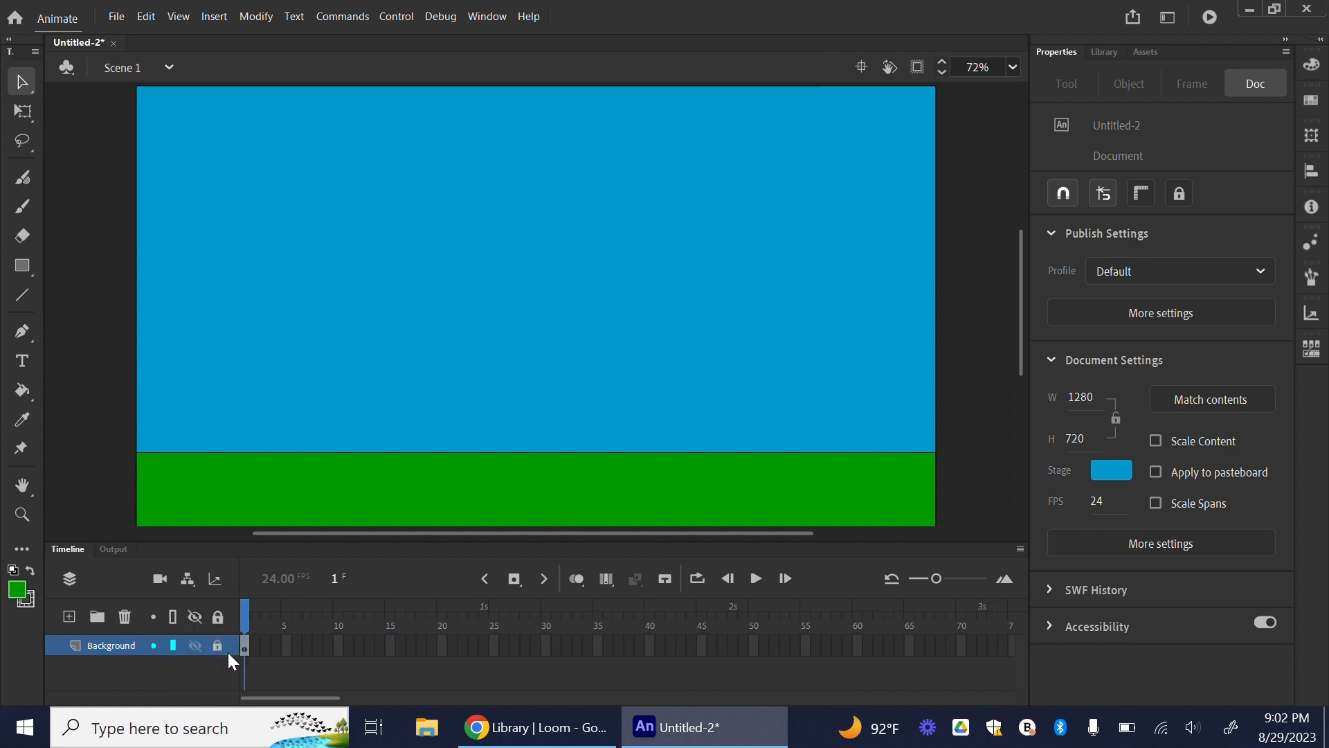
Add a new layer above Background and name it Ball.
click(72, 618)
double_click(104, 643)
text(Ball)
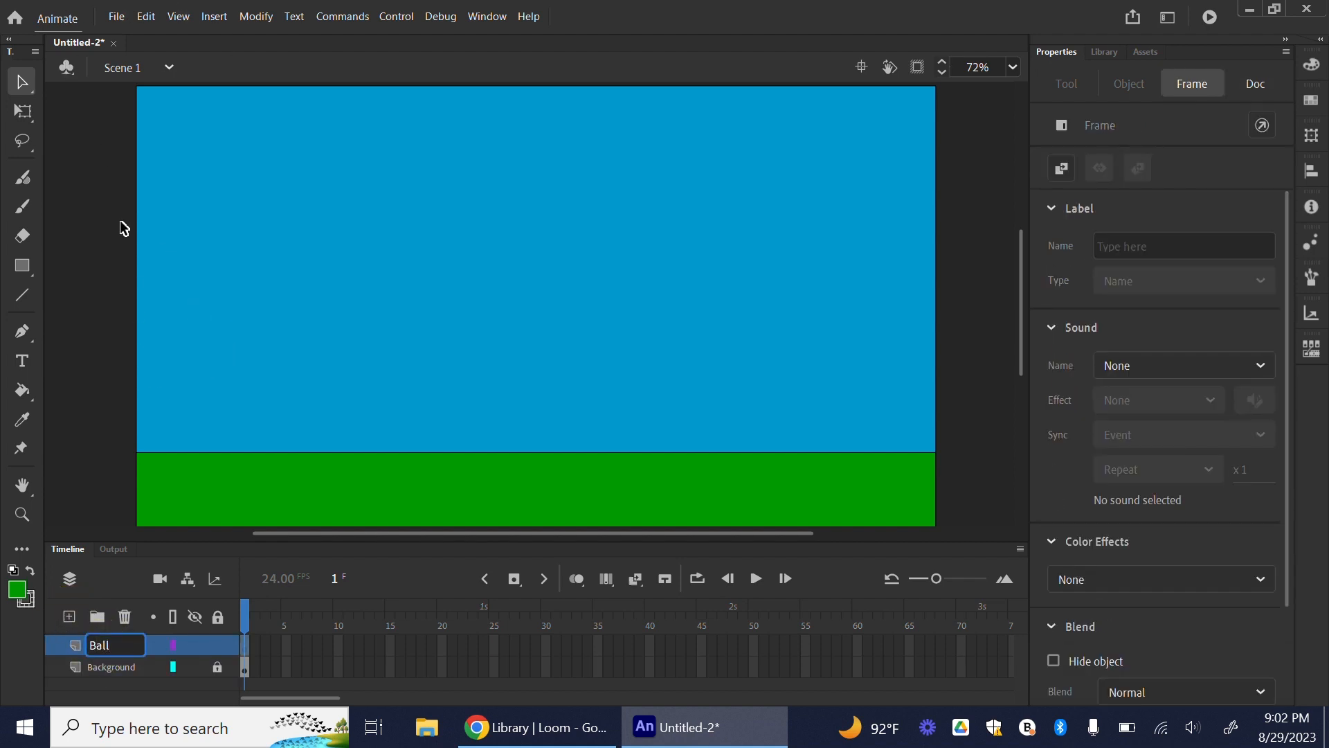
Draw a circle about 164 px across with the Oval tool in the left half of the sky on the Ball layer.
drag(1039, 2, 1062, 14)
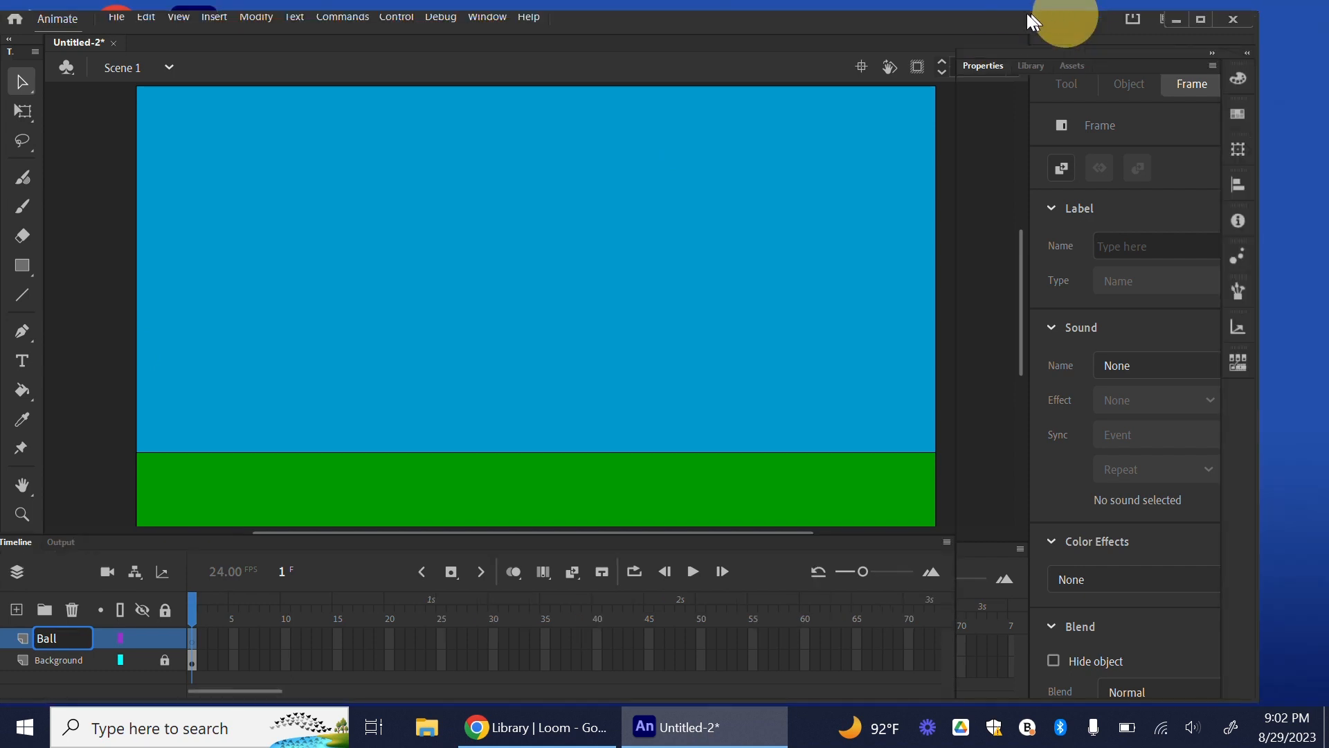
click(63, 281)
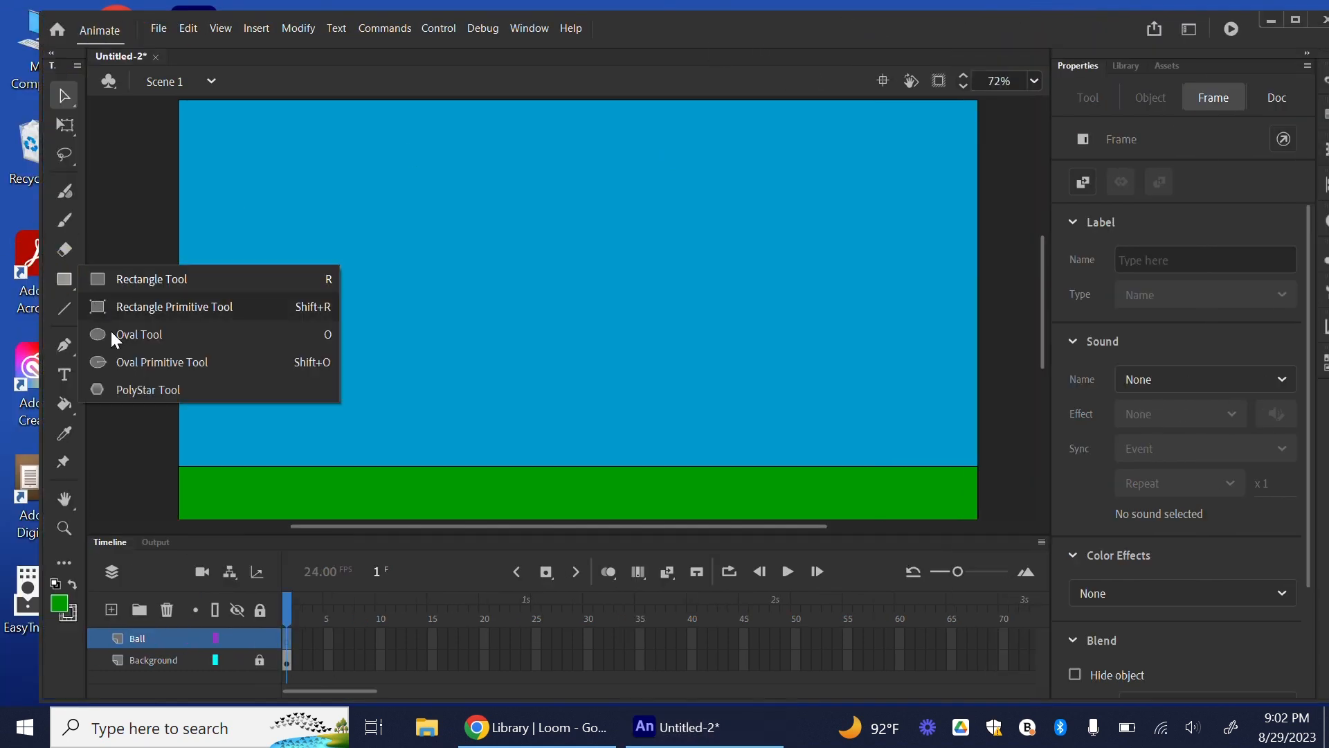
click(128, 329)
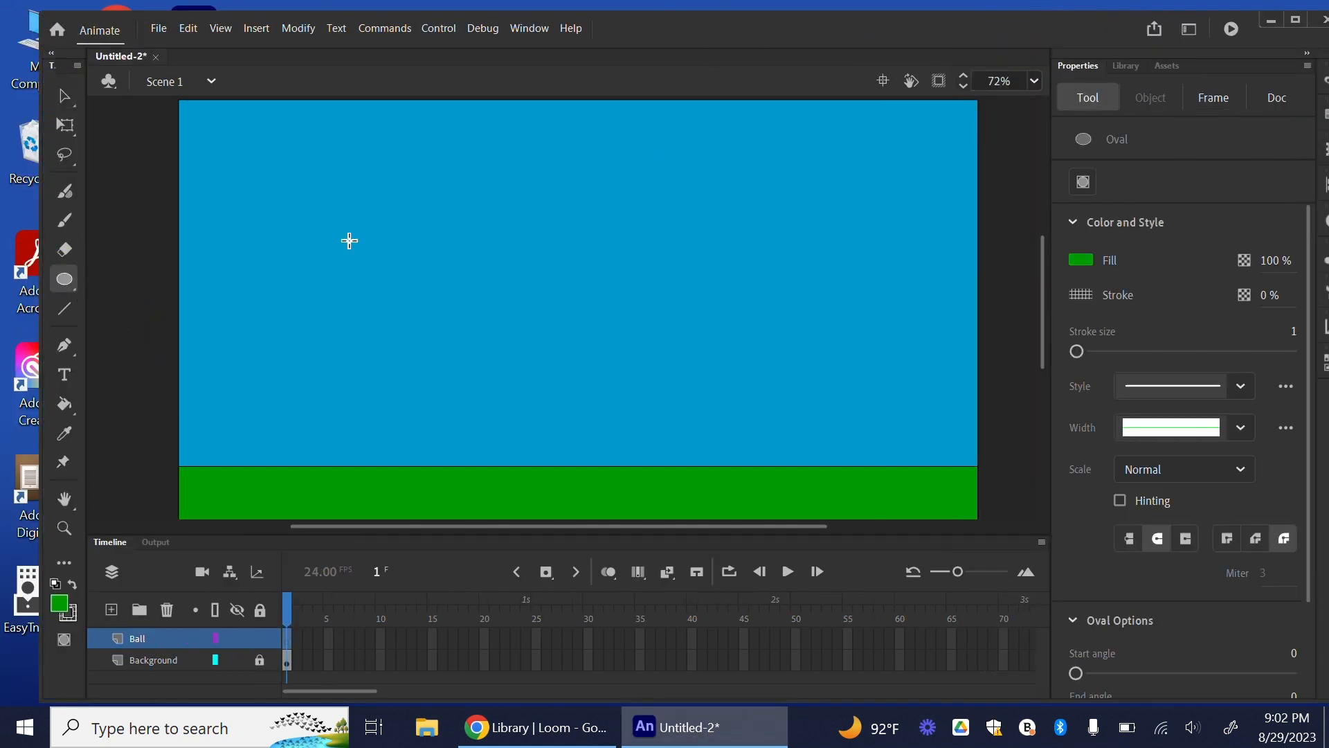
click(1295, 20)
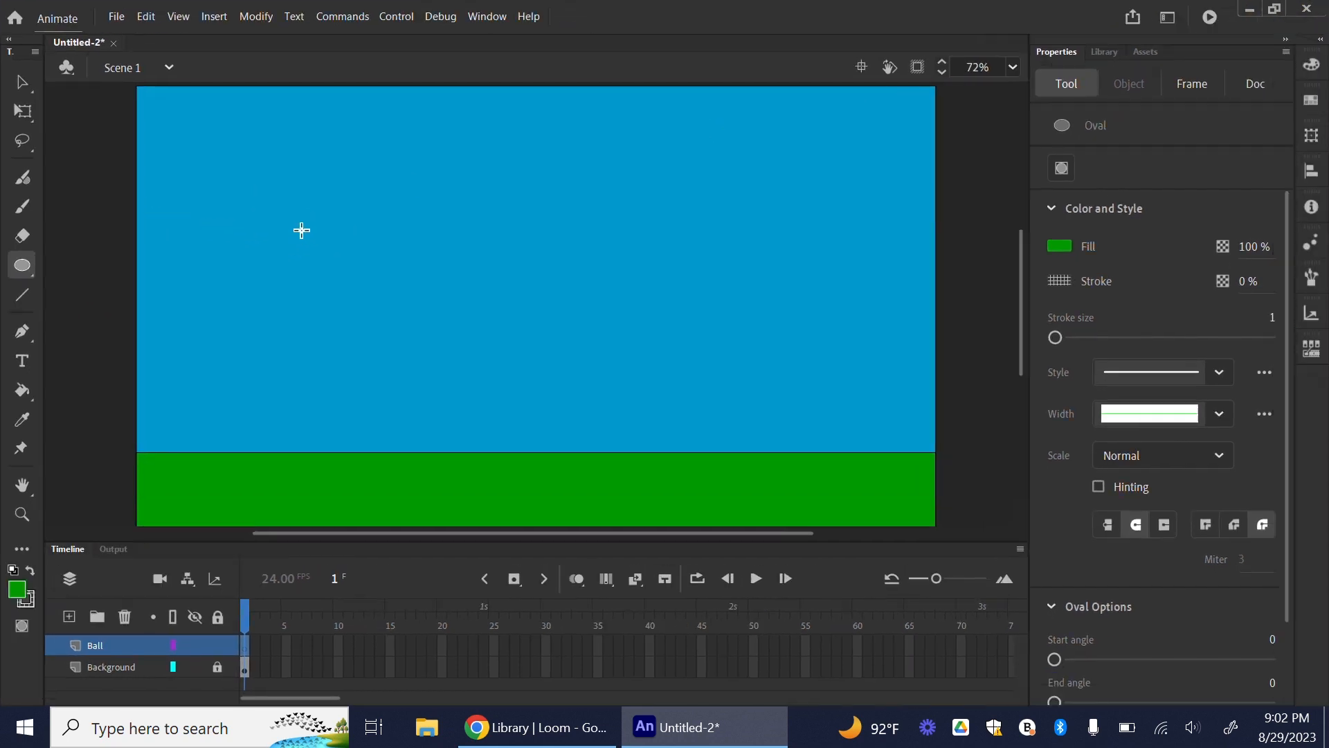
mouse_move(292, 229)
mouse_down()
mouse_move(385, 312)
mouse_move(371, 305)
mouse_move(394, 307)
mouse_up()
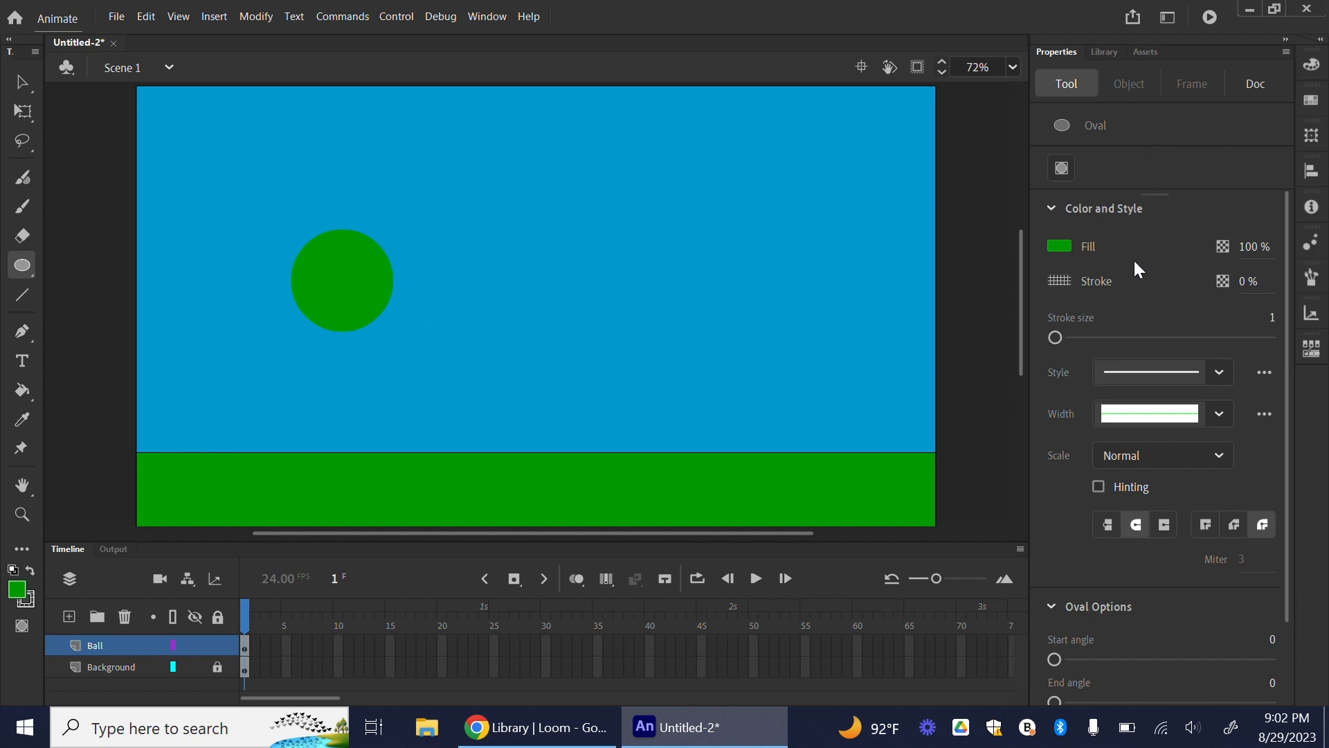
Fill the circle with the red-to-black radial gradient swatch.
click(21, 83)
click(343, 276)
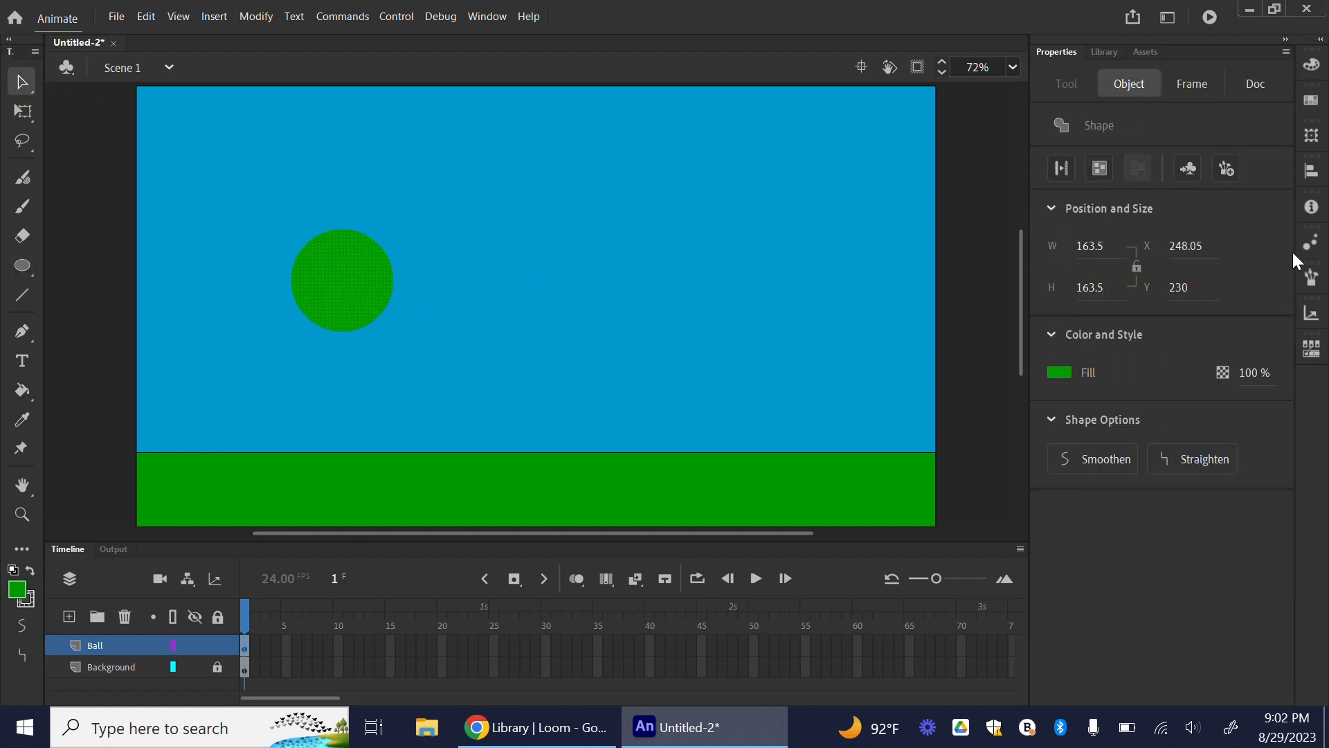
click(1064, 373)
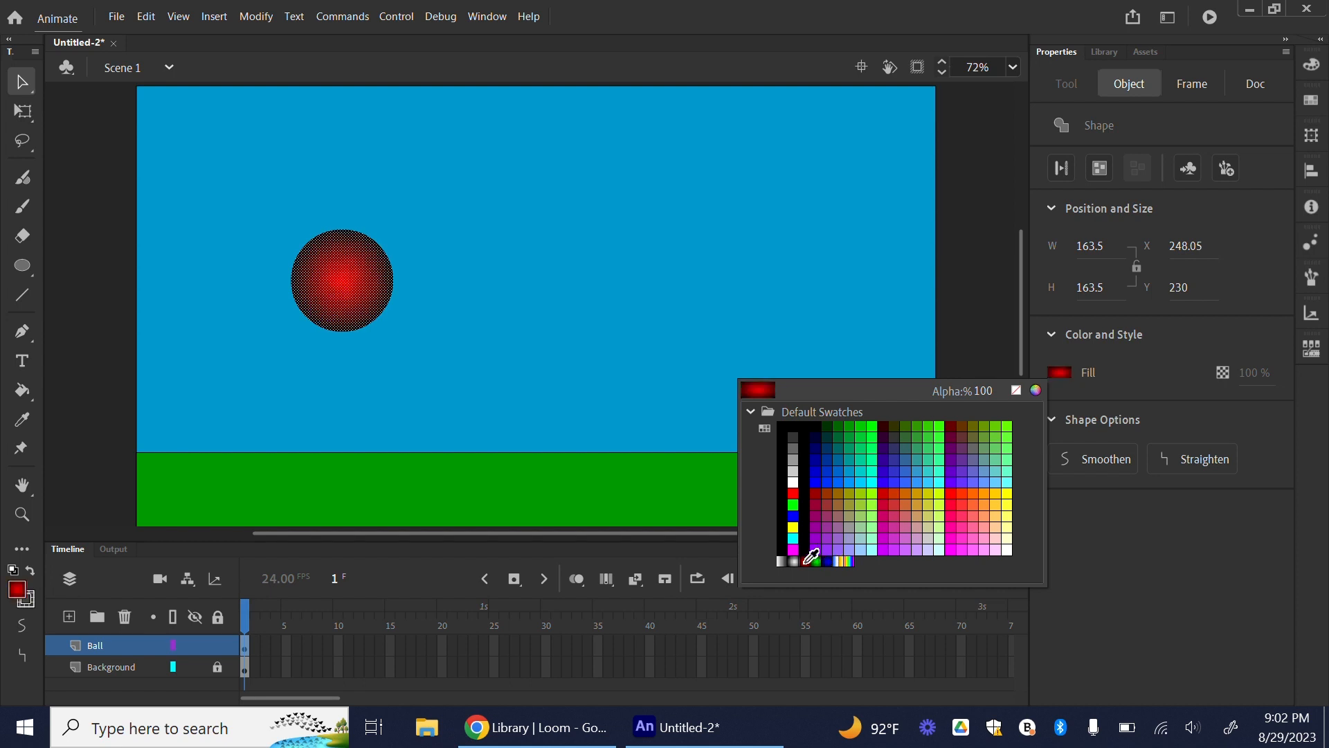
click(812, 556)
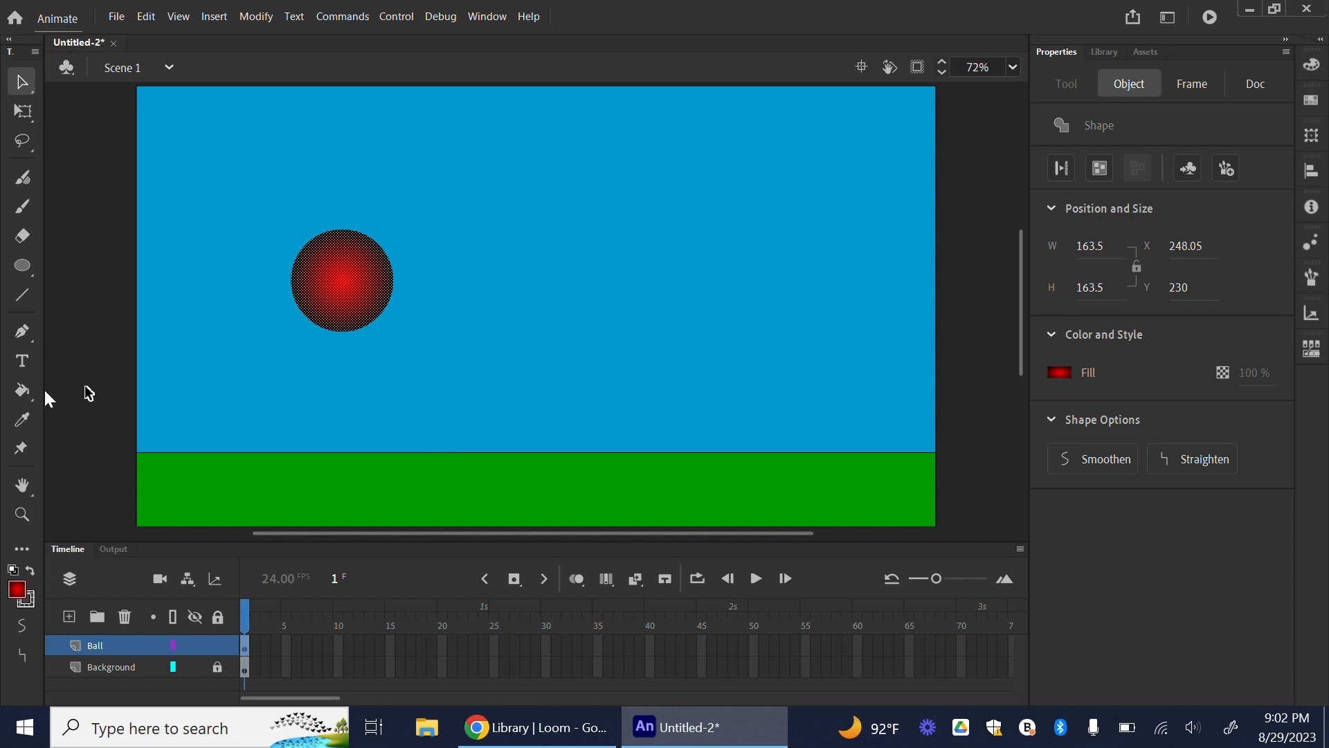
Shift the gradient highlight to the ball's upper-right area with the Paint Bucket tool.
double_click(1049, 11)
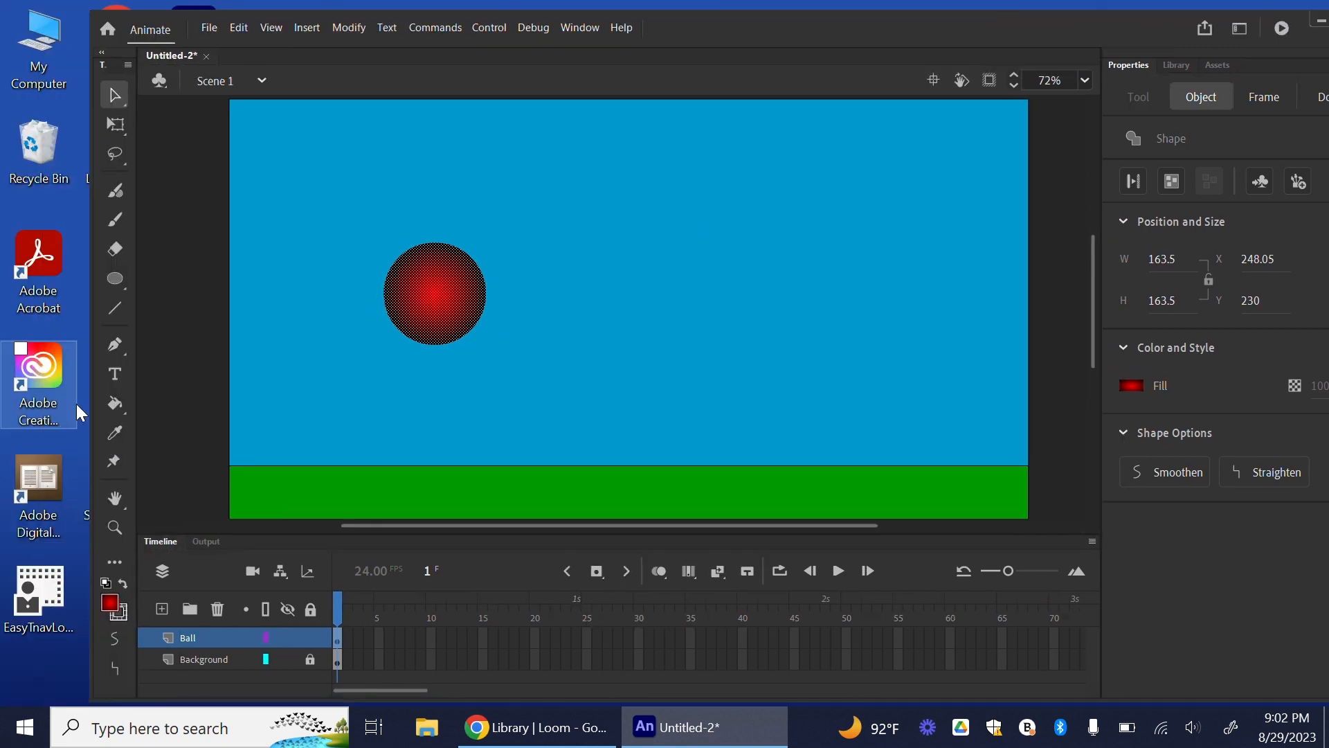
click(115, 406)
drag(1152, 26, 1066, 20)
click(1260, 13)
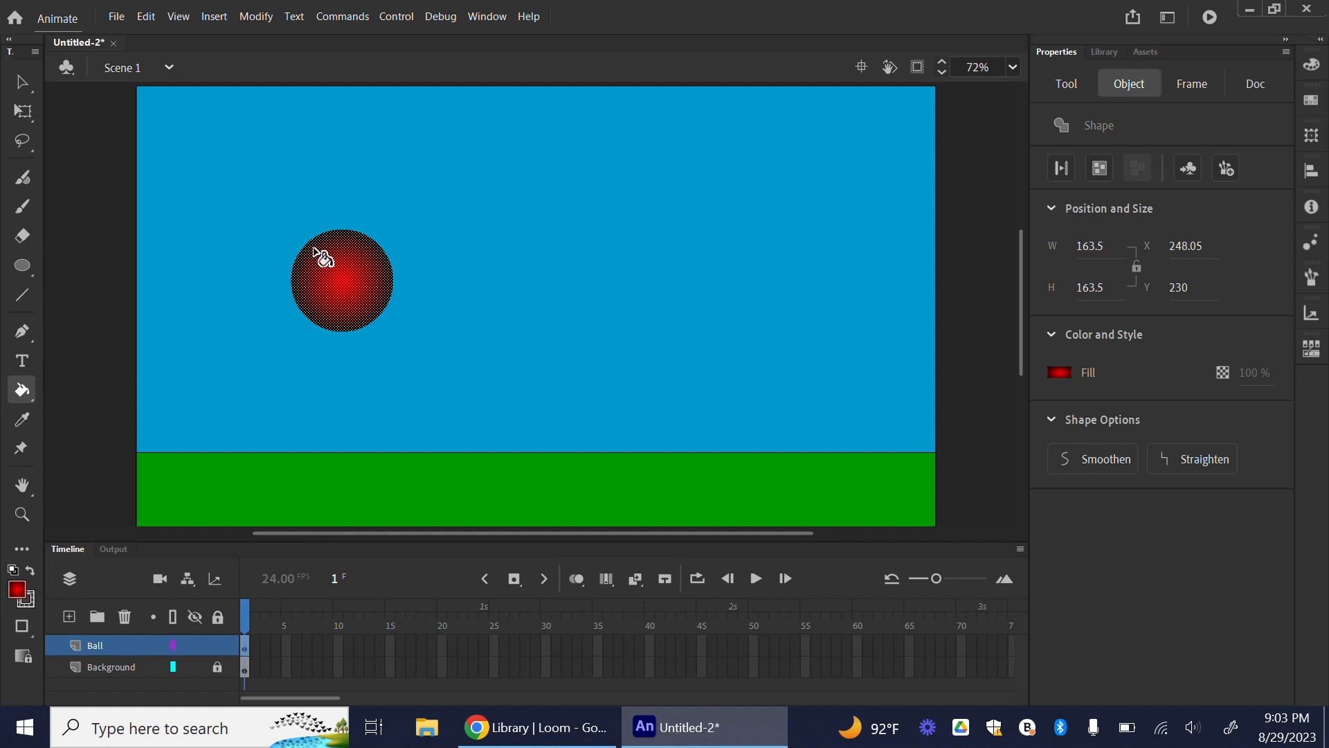
click(367, 250)
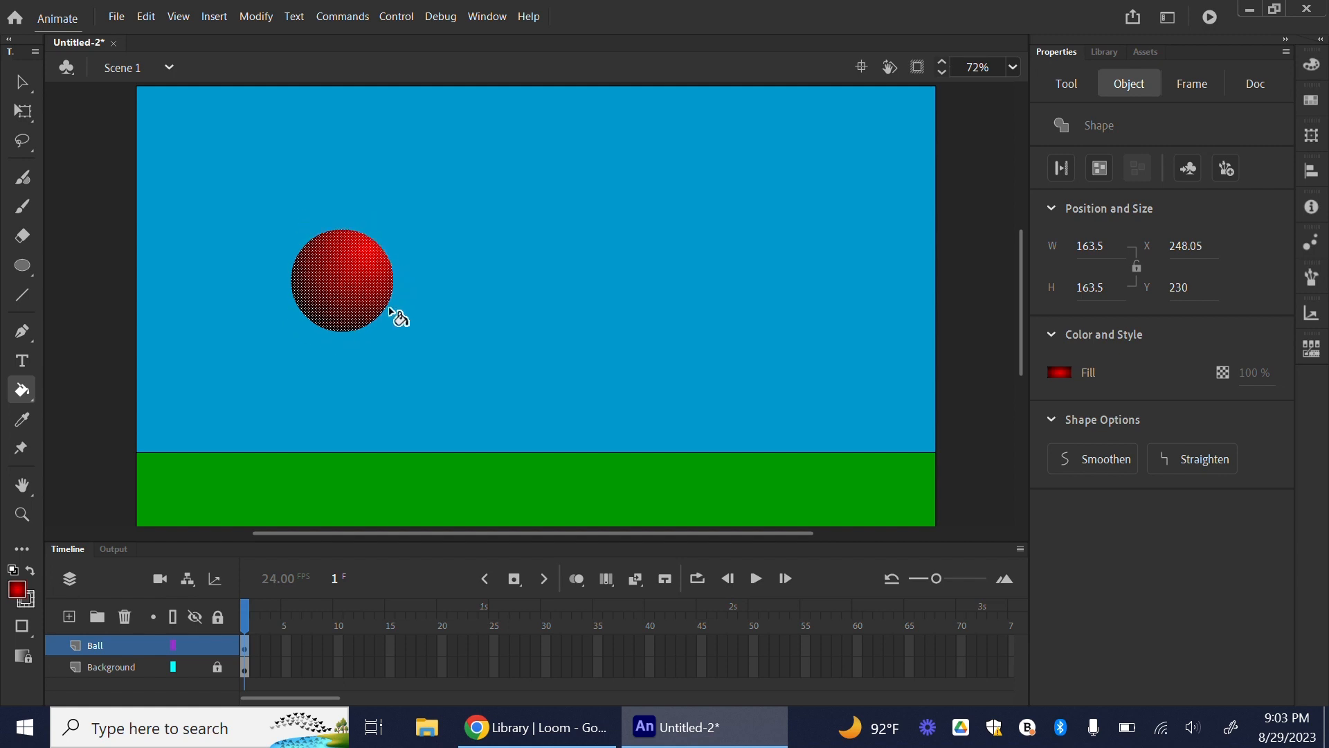
Move the ball to the stage's upper-left area so it straddles the stage's left edge.
click(24, 81)
click(89, 139)
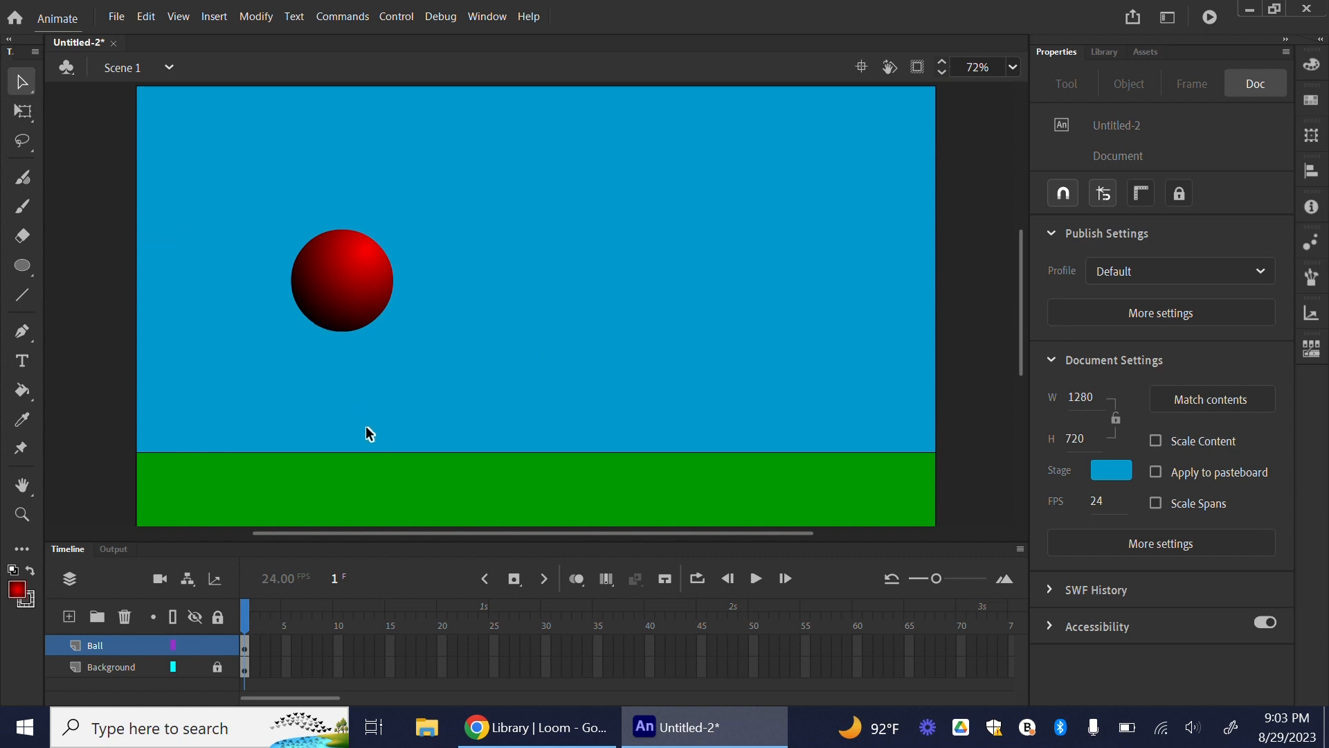
drag(368, 312, 160, 187)
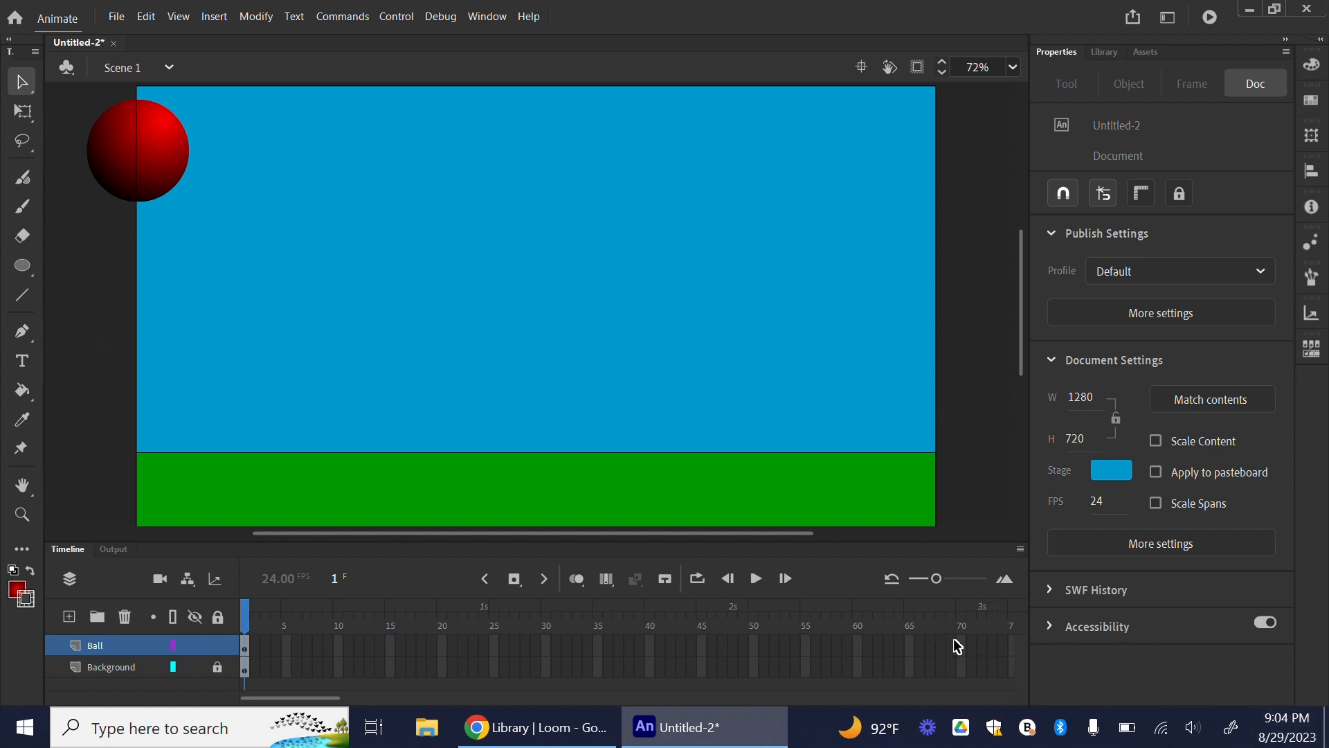
Insert frames up to frame 72 on both the Ball and Background layers.
click(981, 645)
click(983, 667)
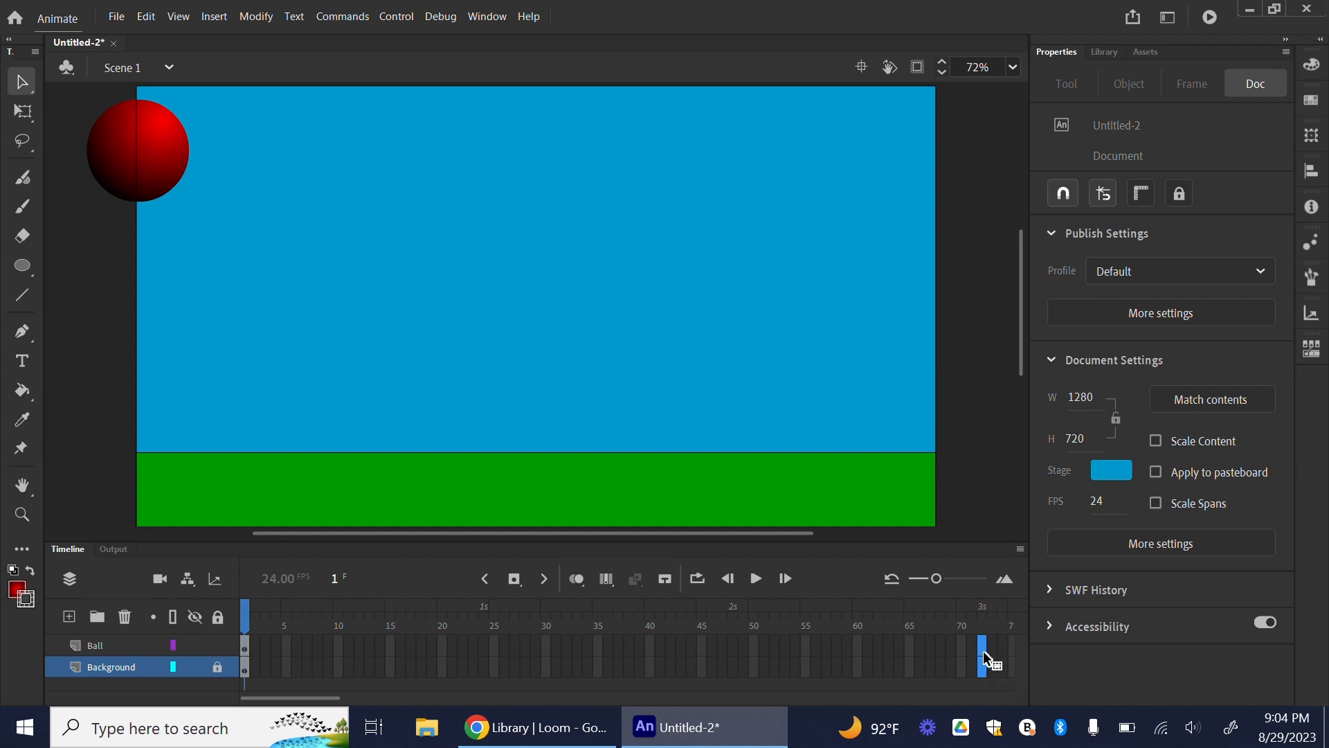
right_click(983, 642)
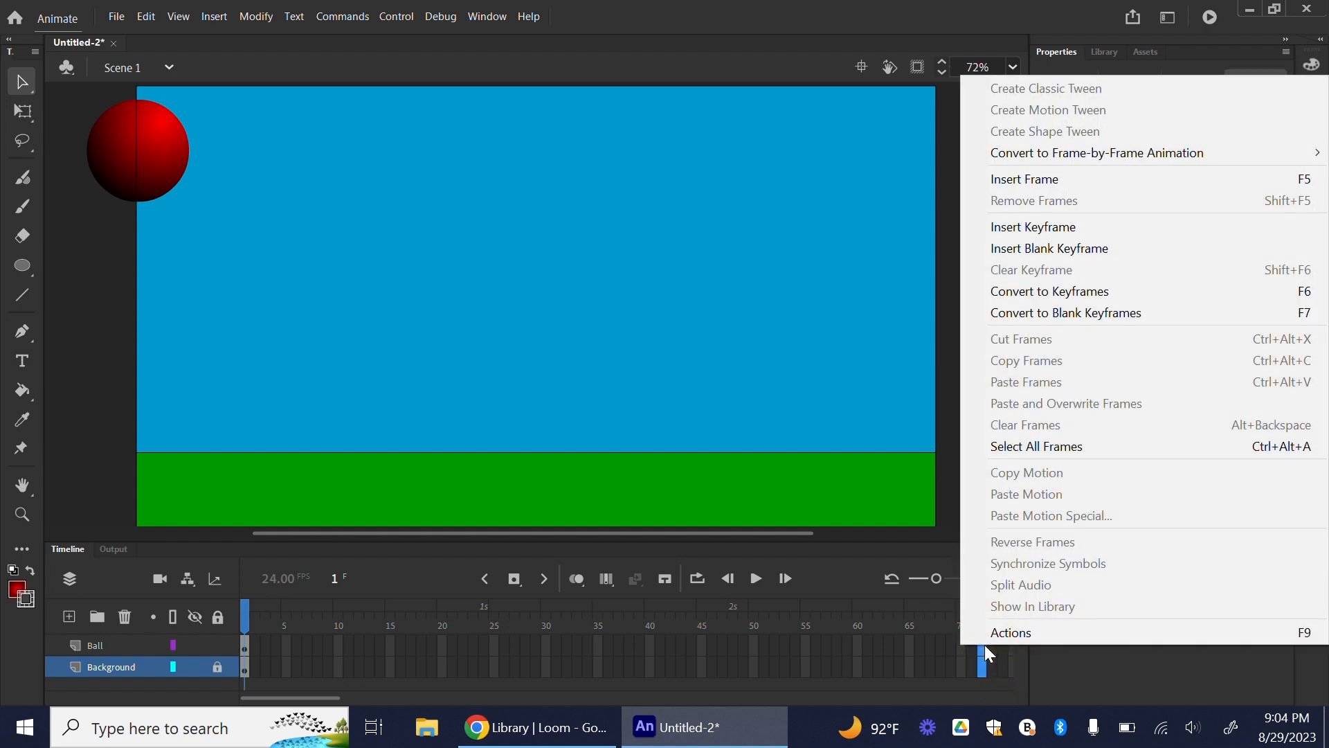
click(1107, 180)
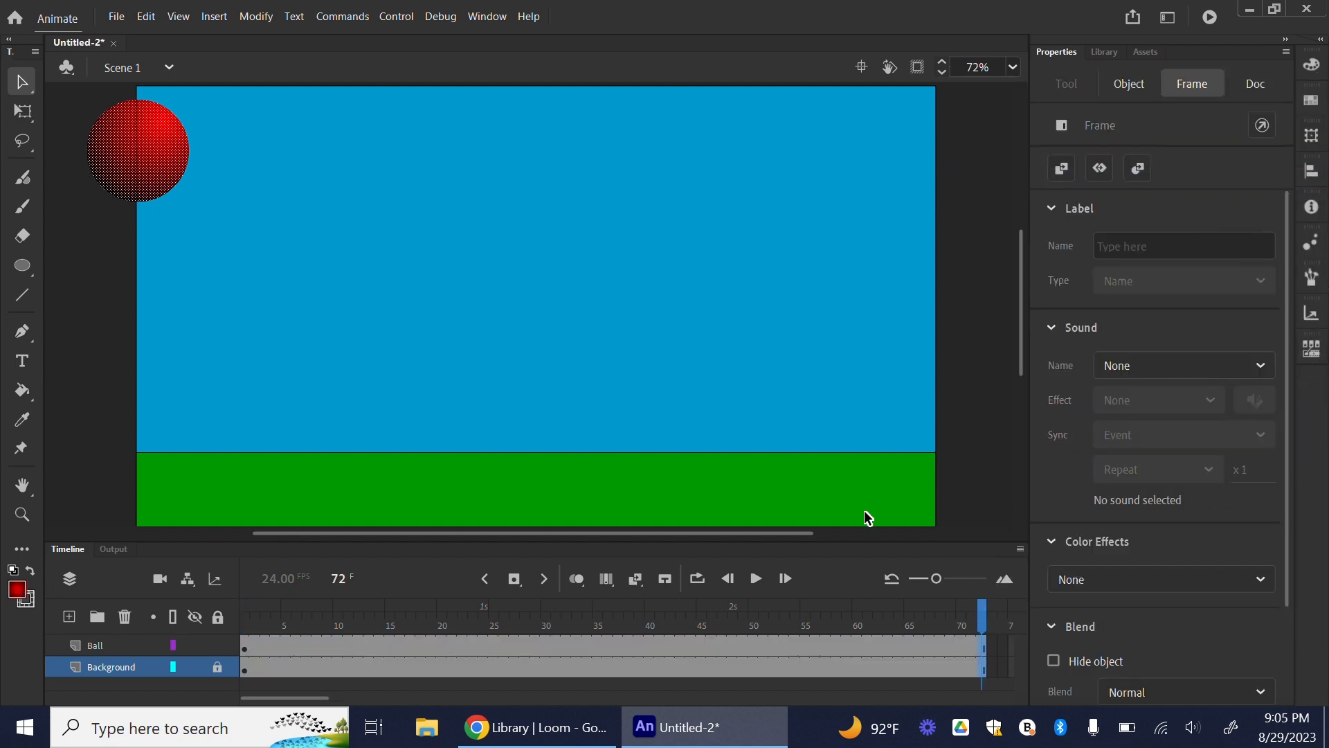
Create a motion tween on the Ball layer's frames, converting the ball to a symbol.
click(562, 649)
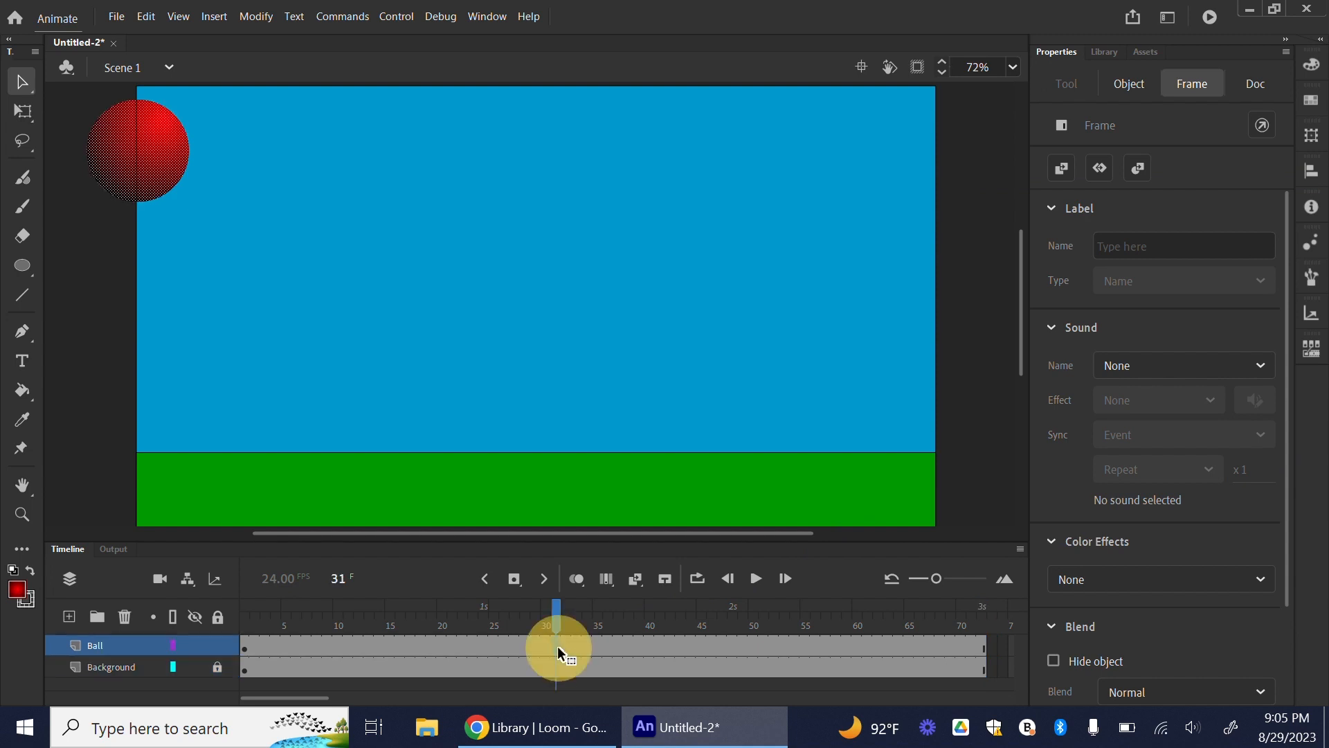
right_click(524, 646)
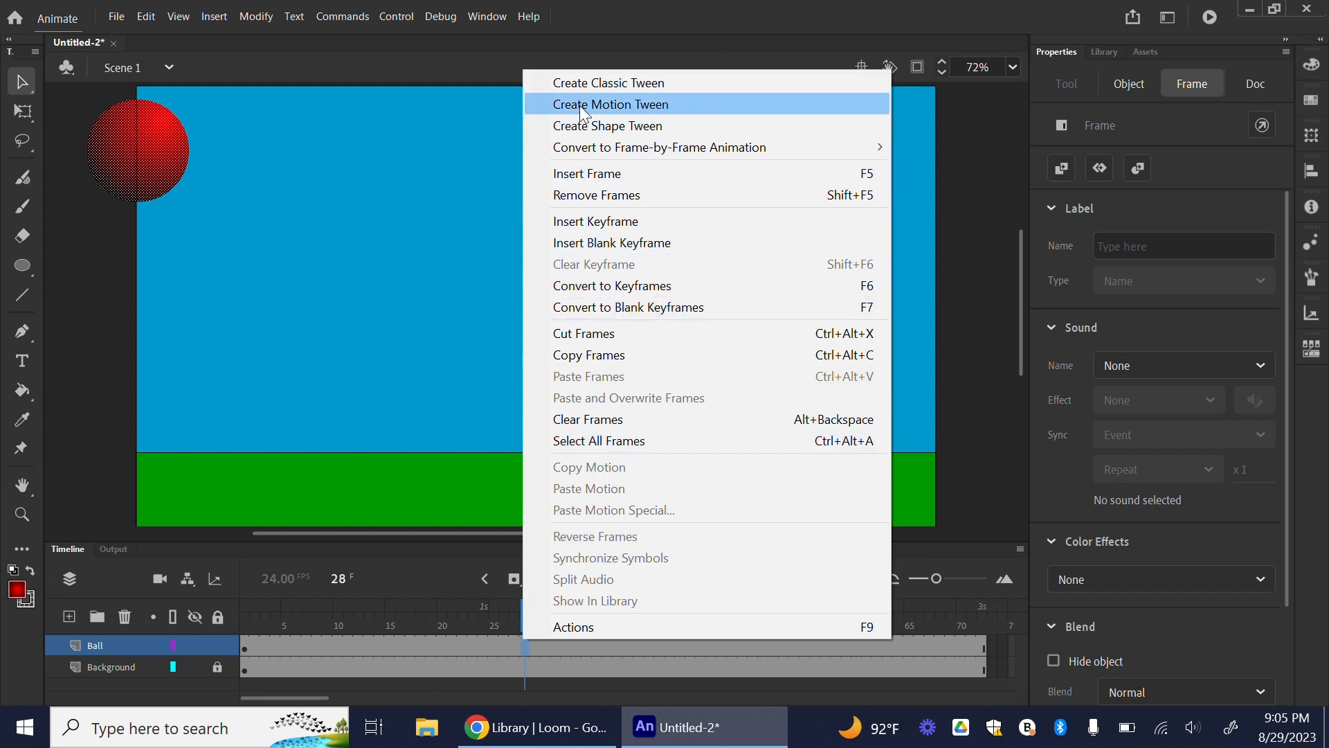
click(620, 107)
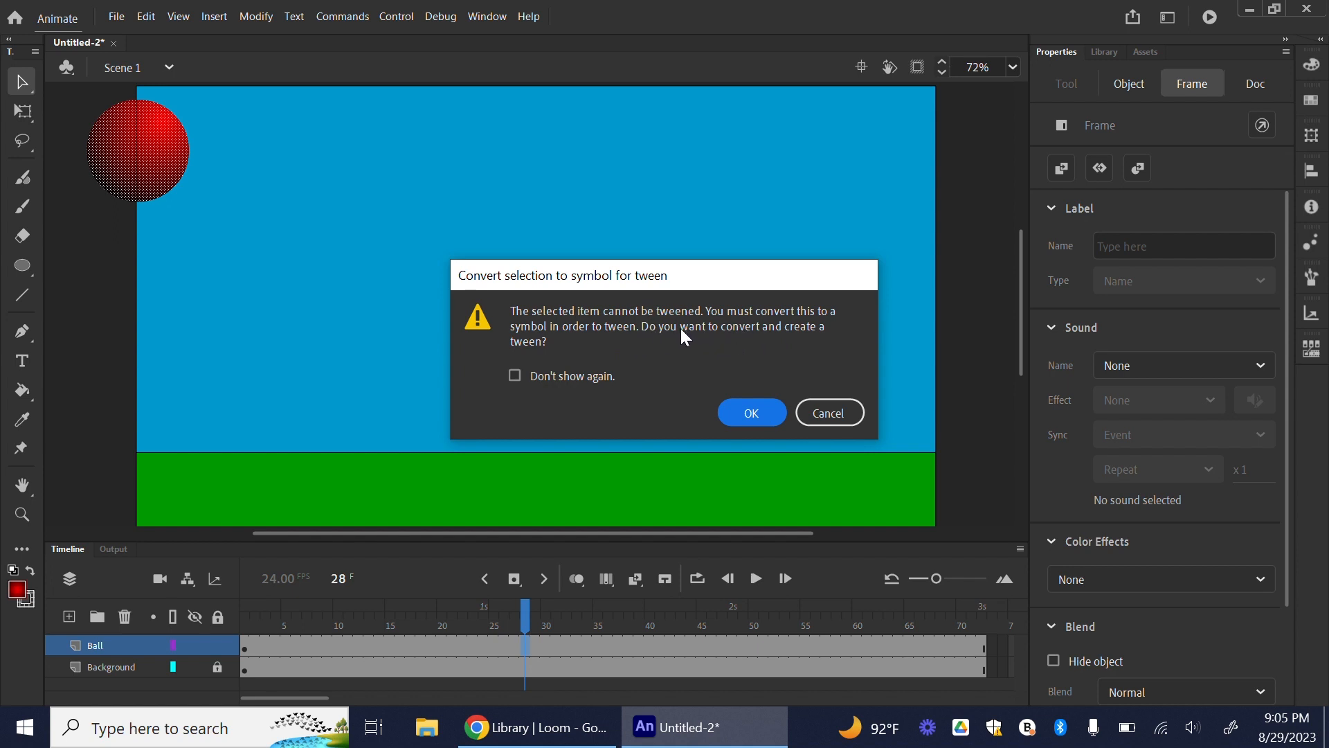
click(757, 415)
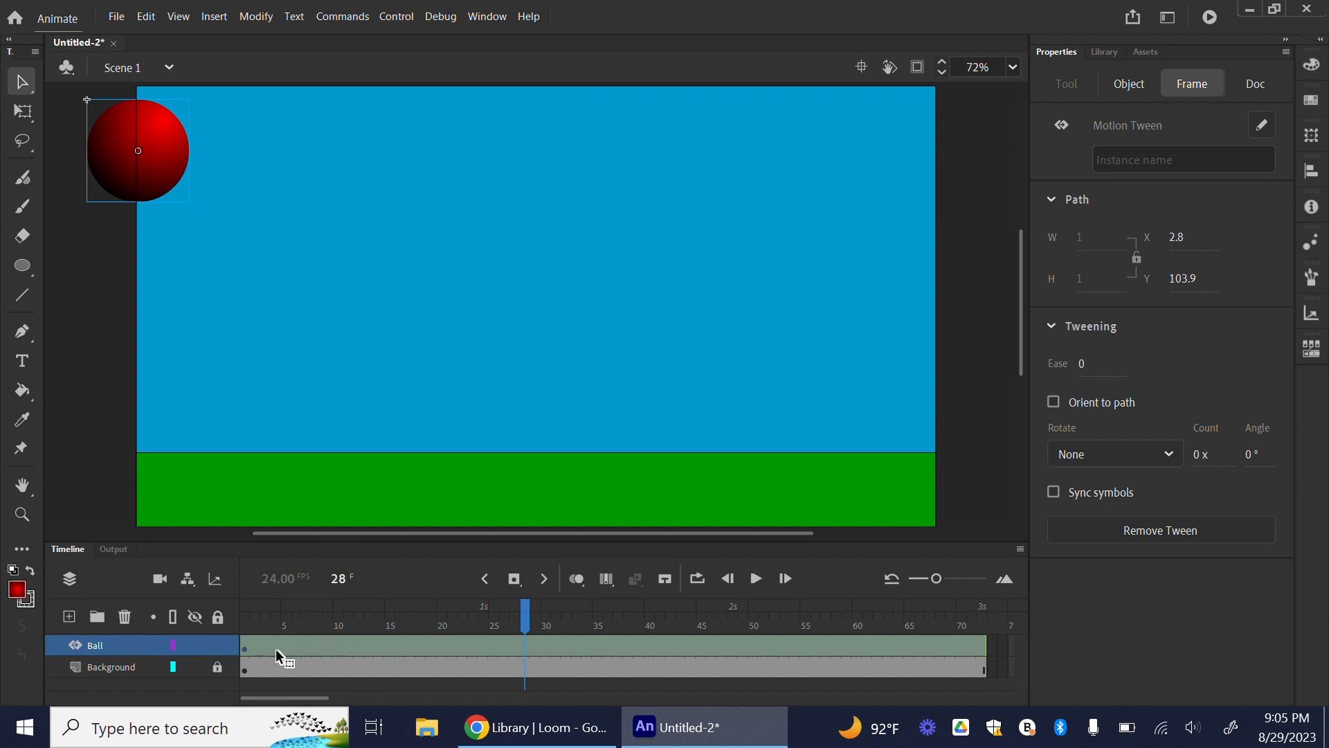
At frame 12 of the Ball layer, move the ball down to the top of the grass, at about X 173, Y 424.
click(352, 644)
click(356, 641)
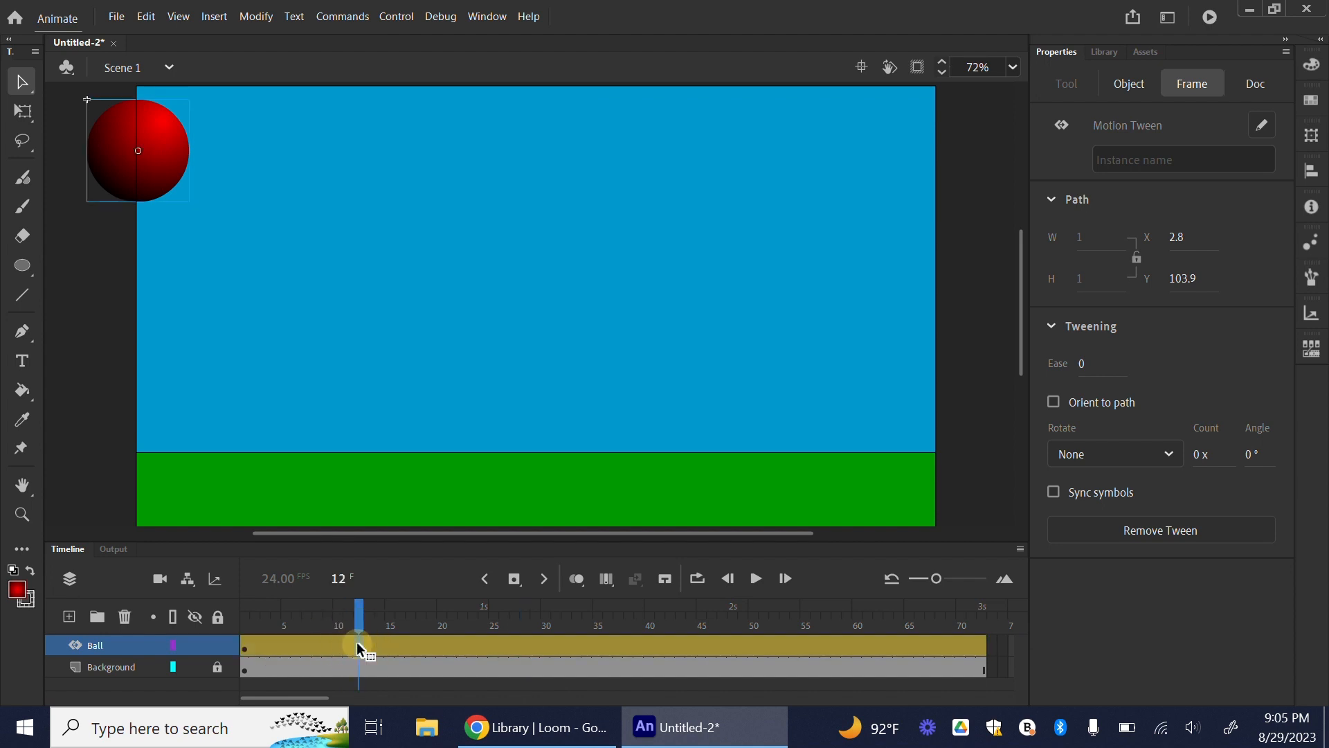
drag(184, 173, 331, 414)
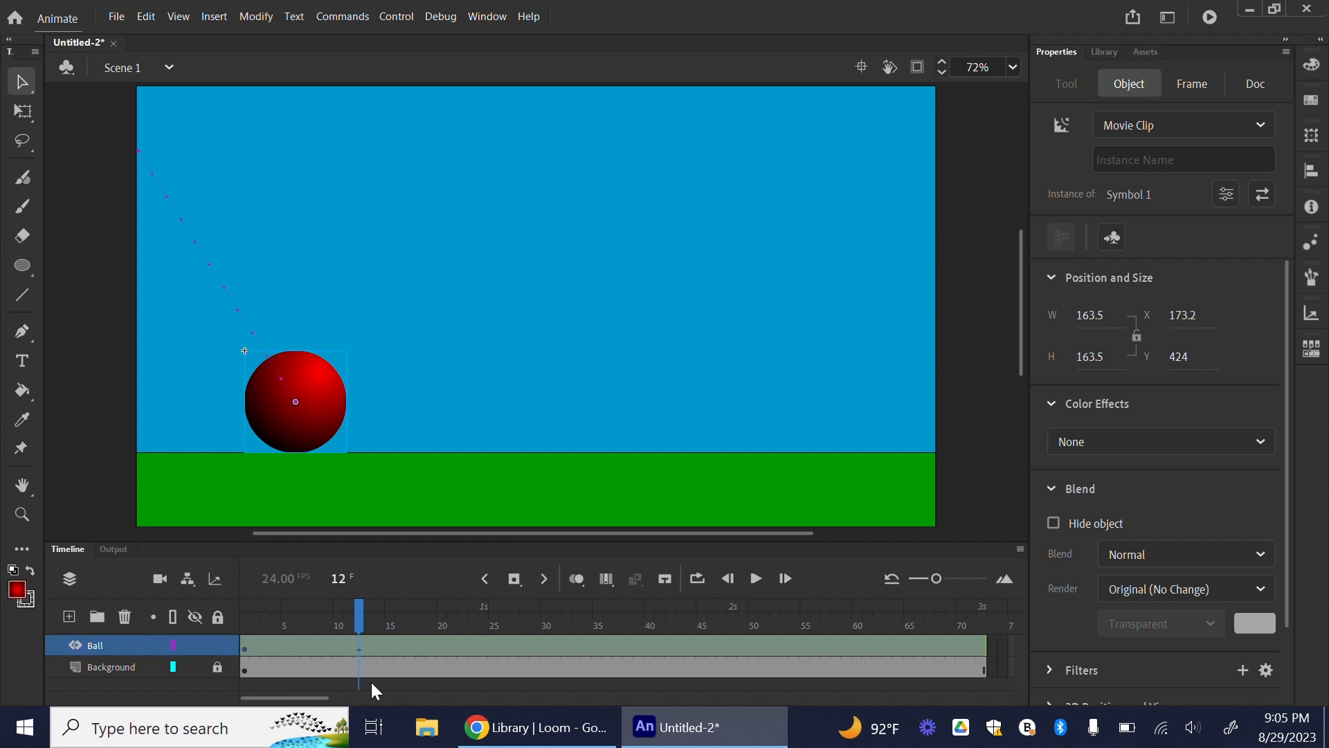
At frame 24 of the Ball layer, raise the ball into the sky at about X 366, Y 143.
click(483, 649)
drag(481, 614, 471, 612)
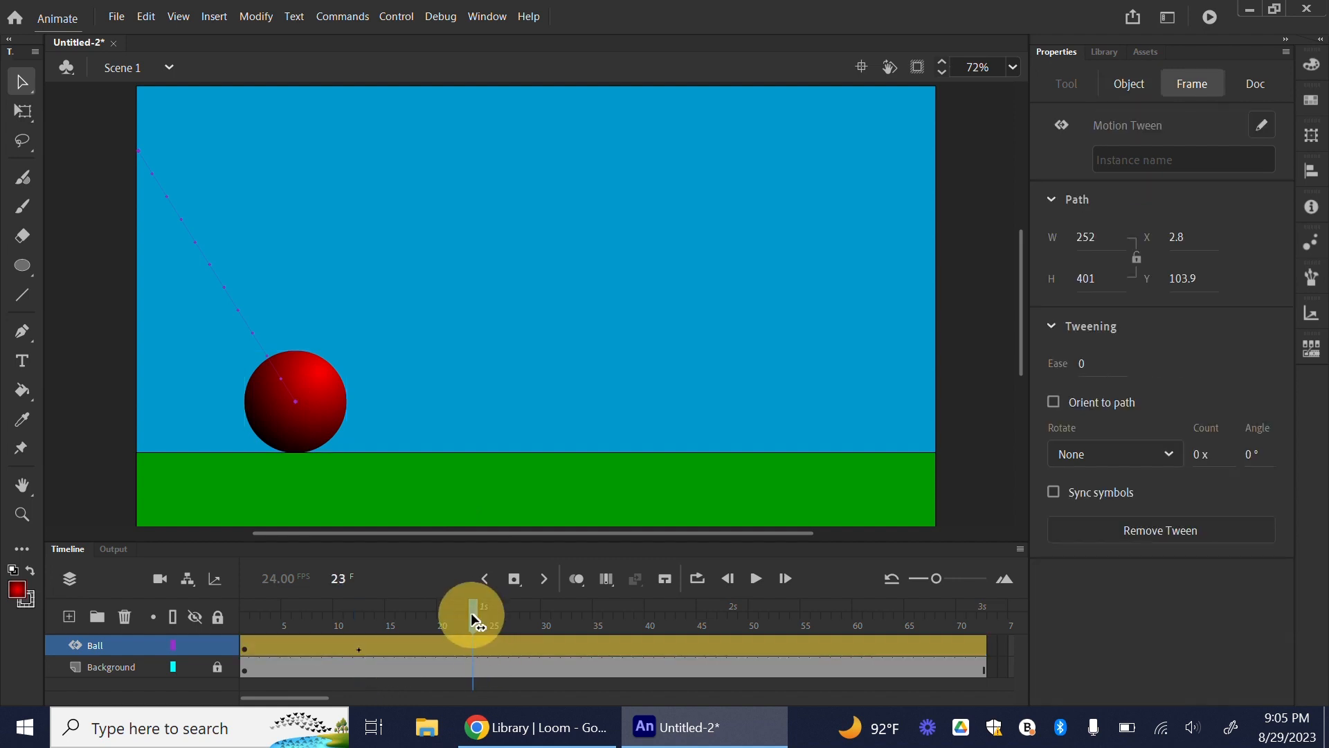
click(483, 653)
drag(318, 437, 452, 253)
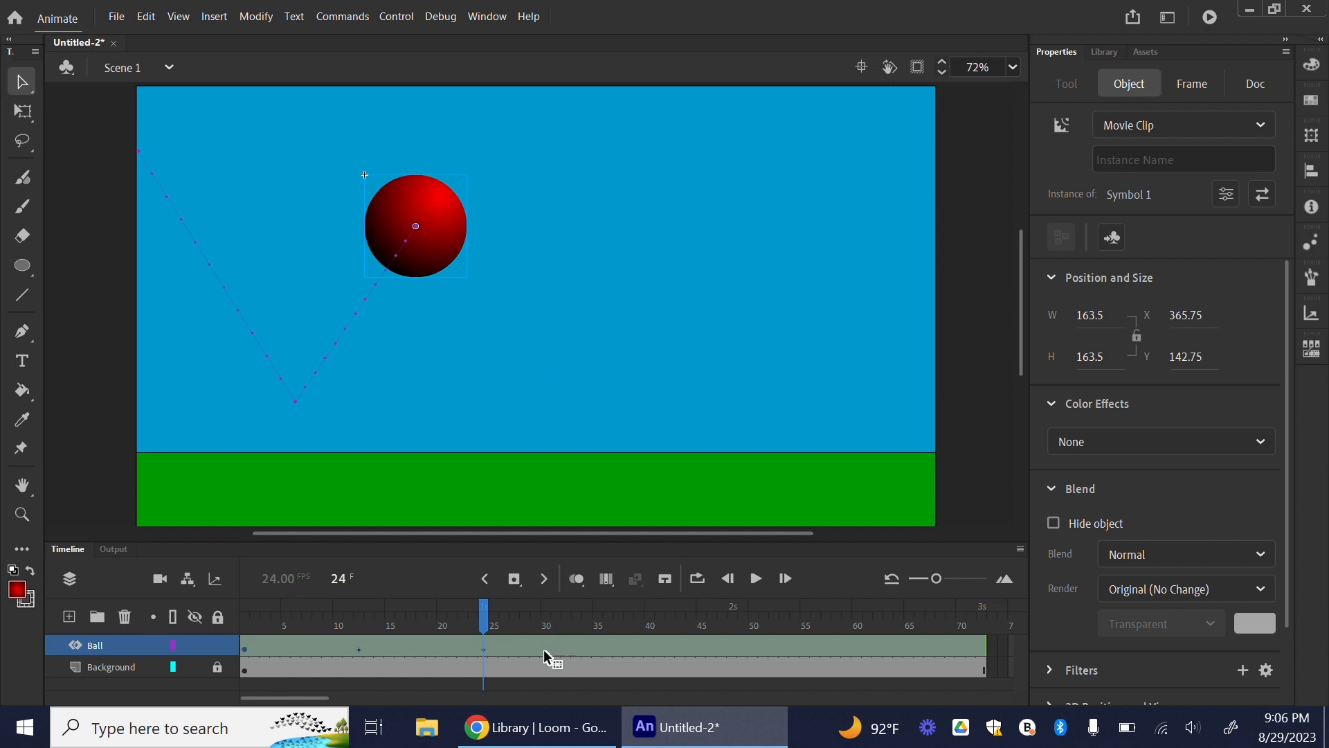
At frame 36 of the Ball layer, bring the ball down onto the grass at about X 558, Y 424.
click(610, 653)
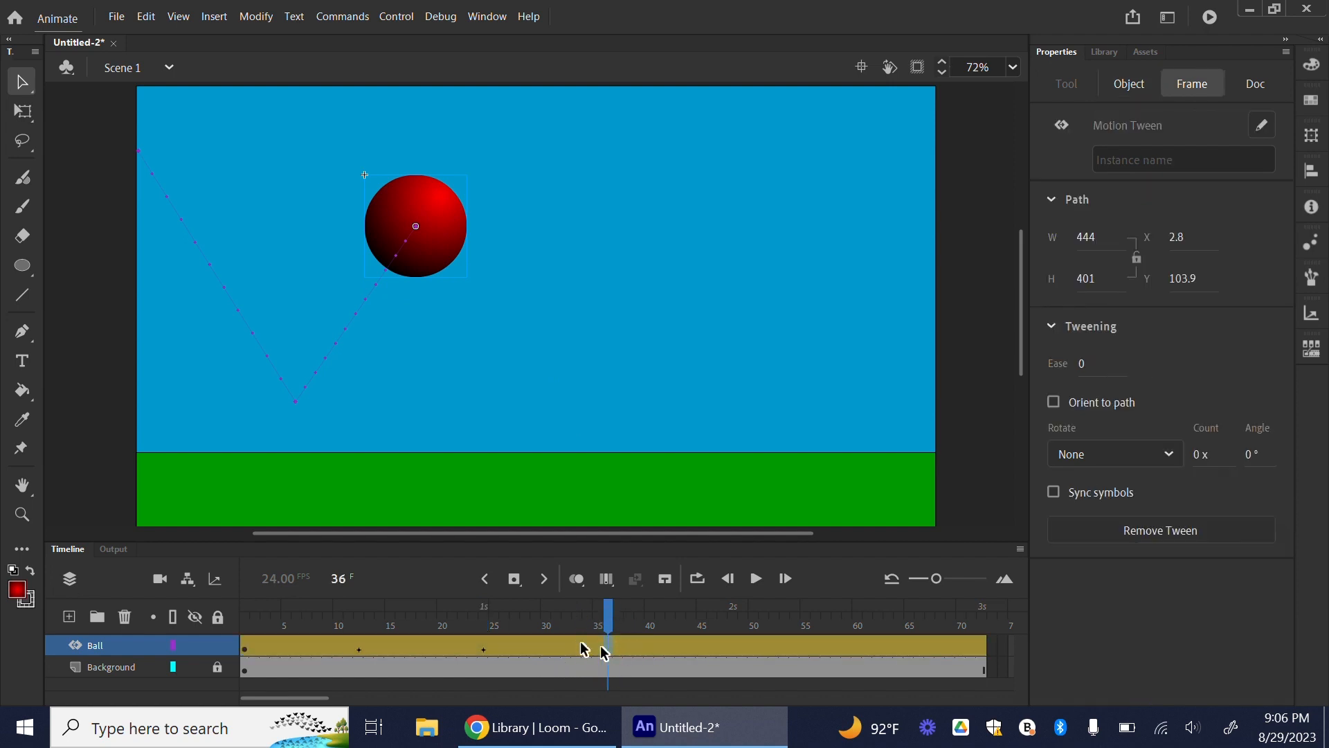
drag(456, 209, 565, 382)
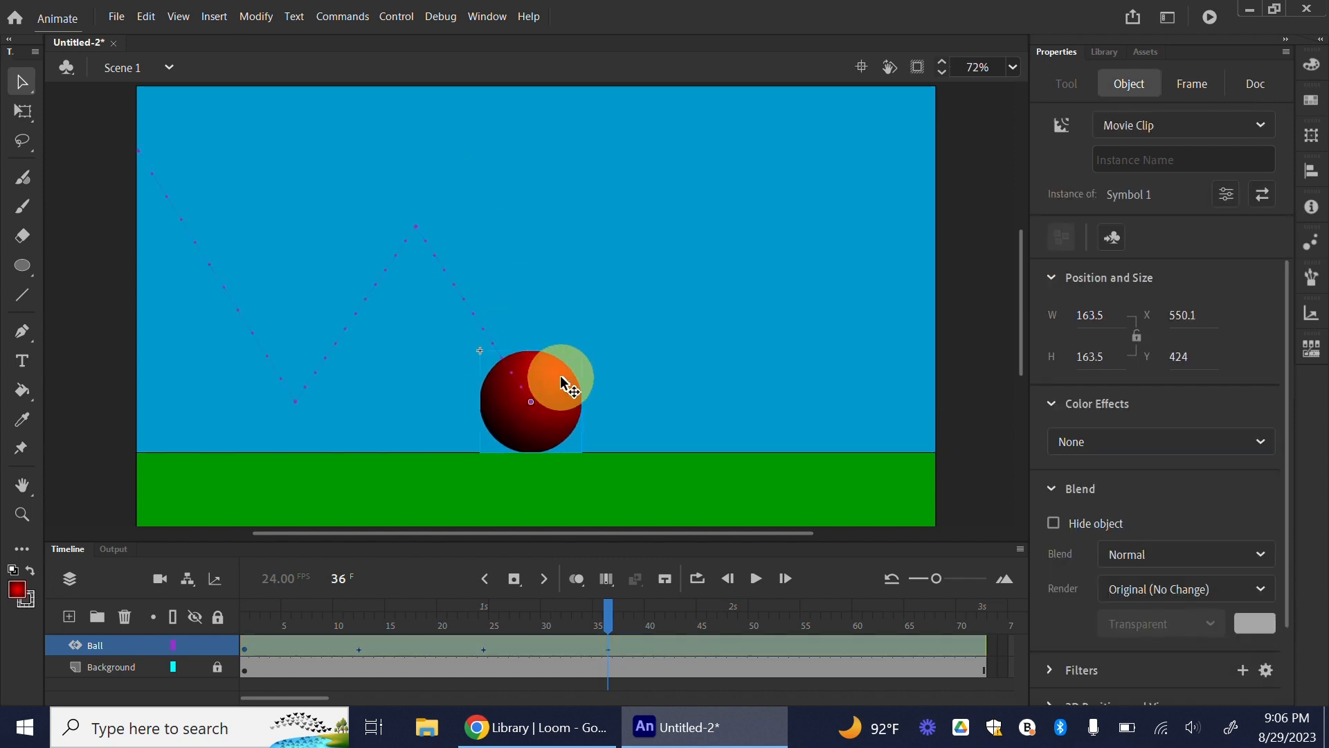
drag(565, 417, 569, 418)
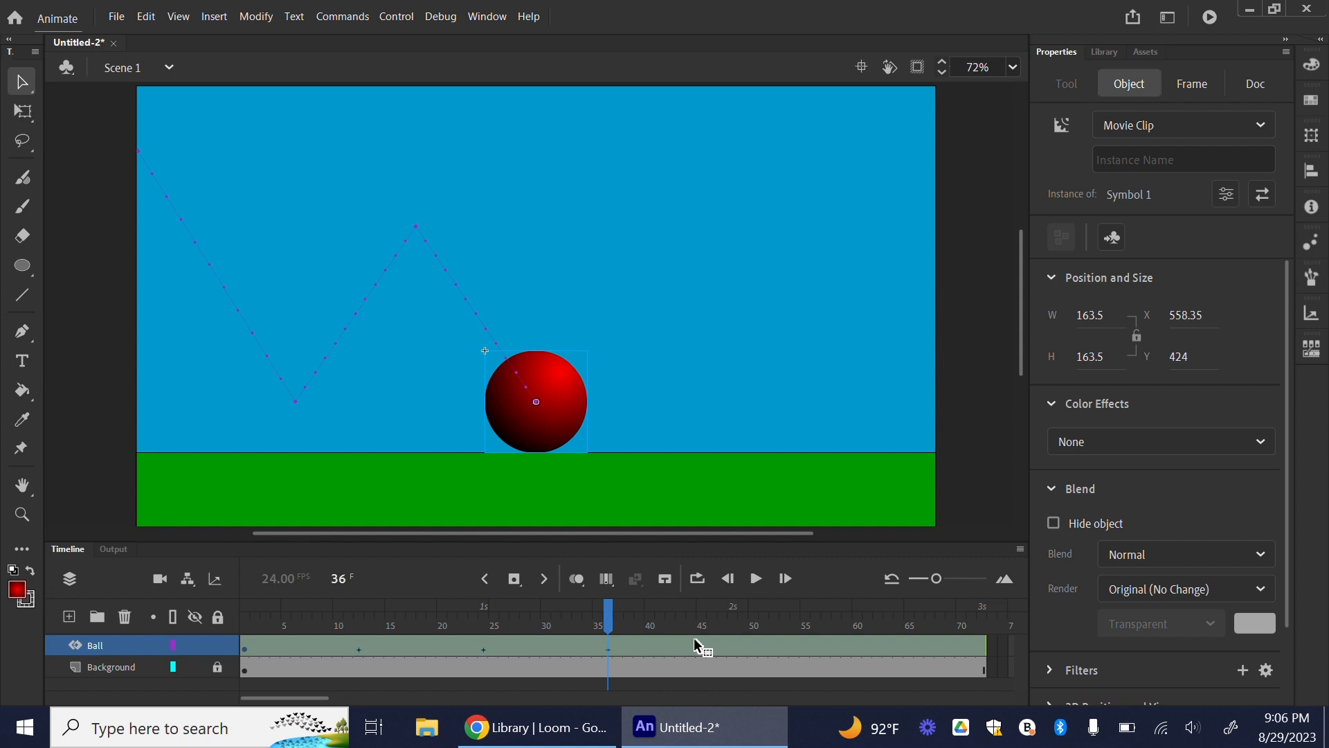
At frame 48 of the Ball layer, raise the ball to a slightly lower peak at about X 752, Y 198.
click(726, 645)
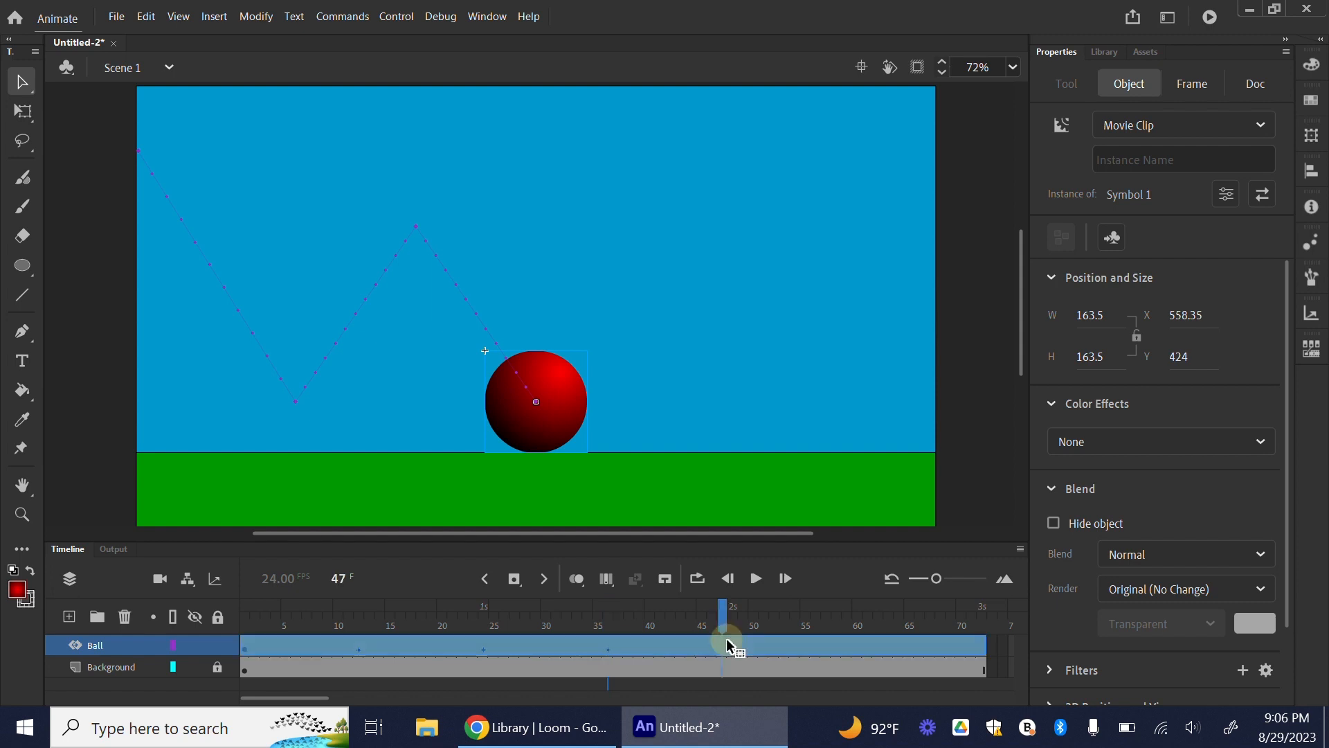
click(730, 636)
drag(579, 424, 669, 287)
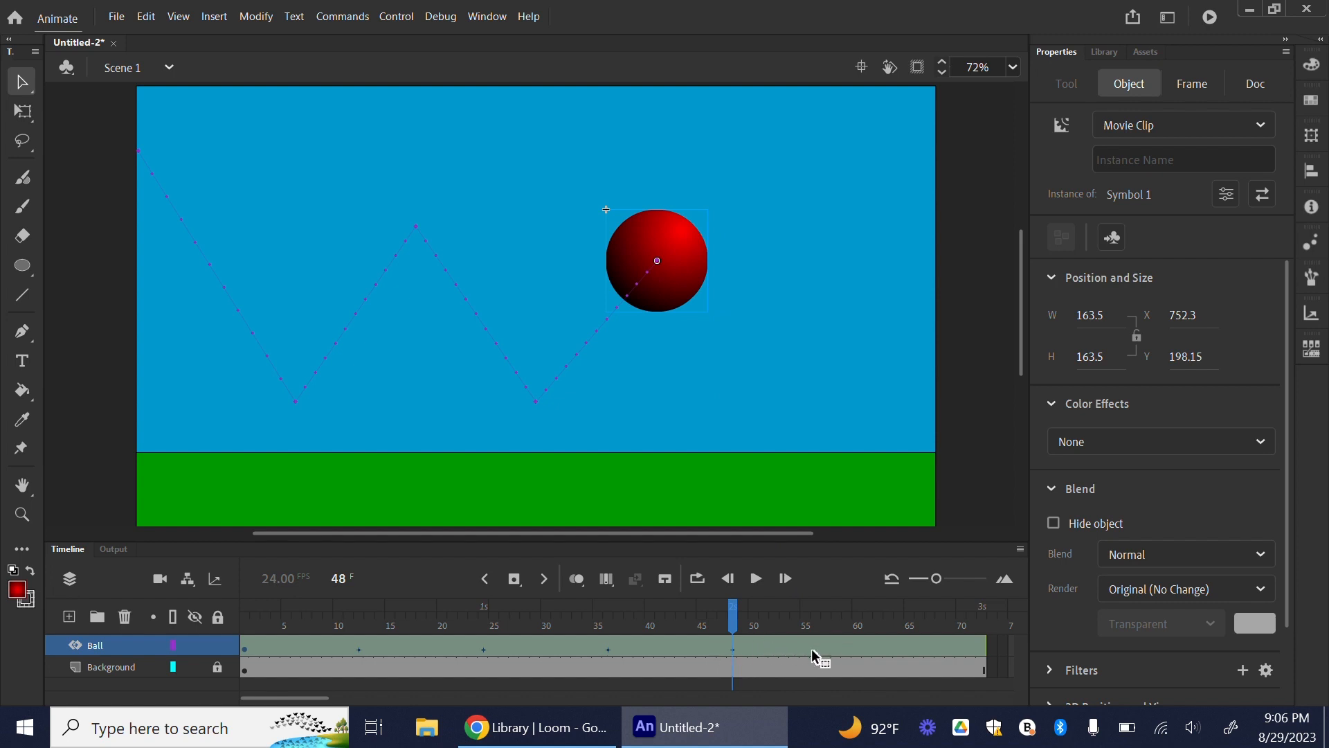
Place the ball on the grass at about X 916, Y 424 at frame 60, and across the stage's right edge at about X 1185, Y 139 at frame 72.
click(857, 647)
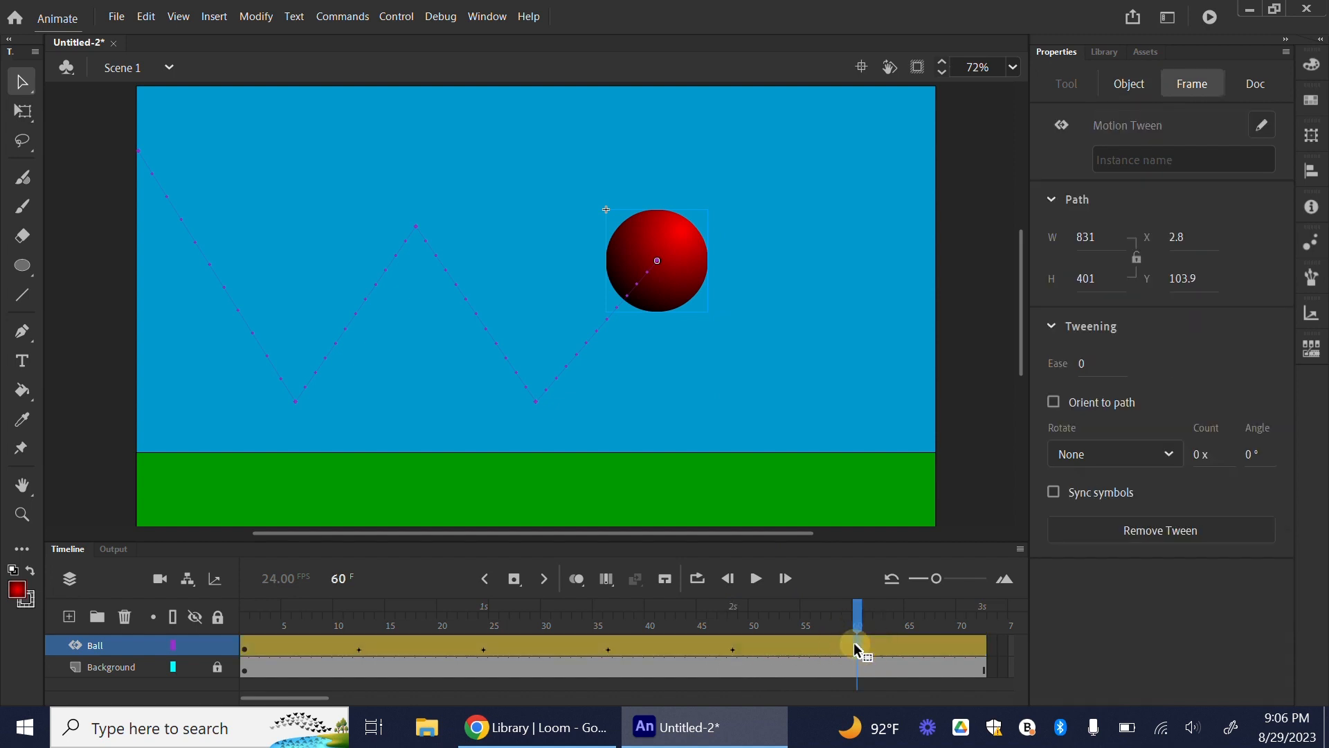
drag(758, 325, 771, 412)
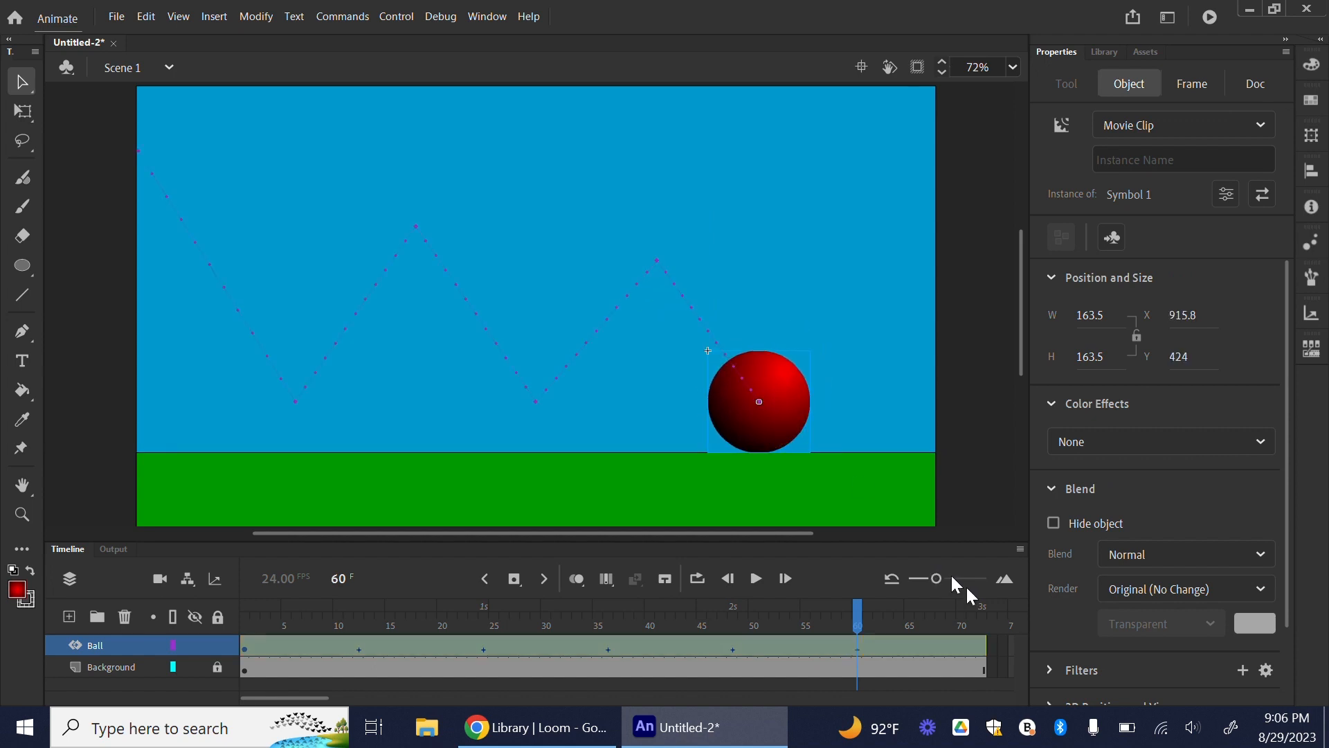
click(984, 648)
click(984, 649)
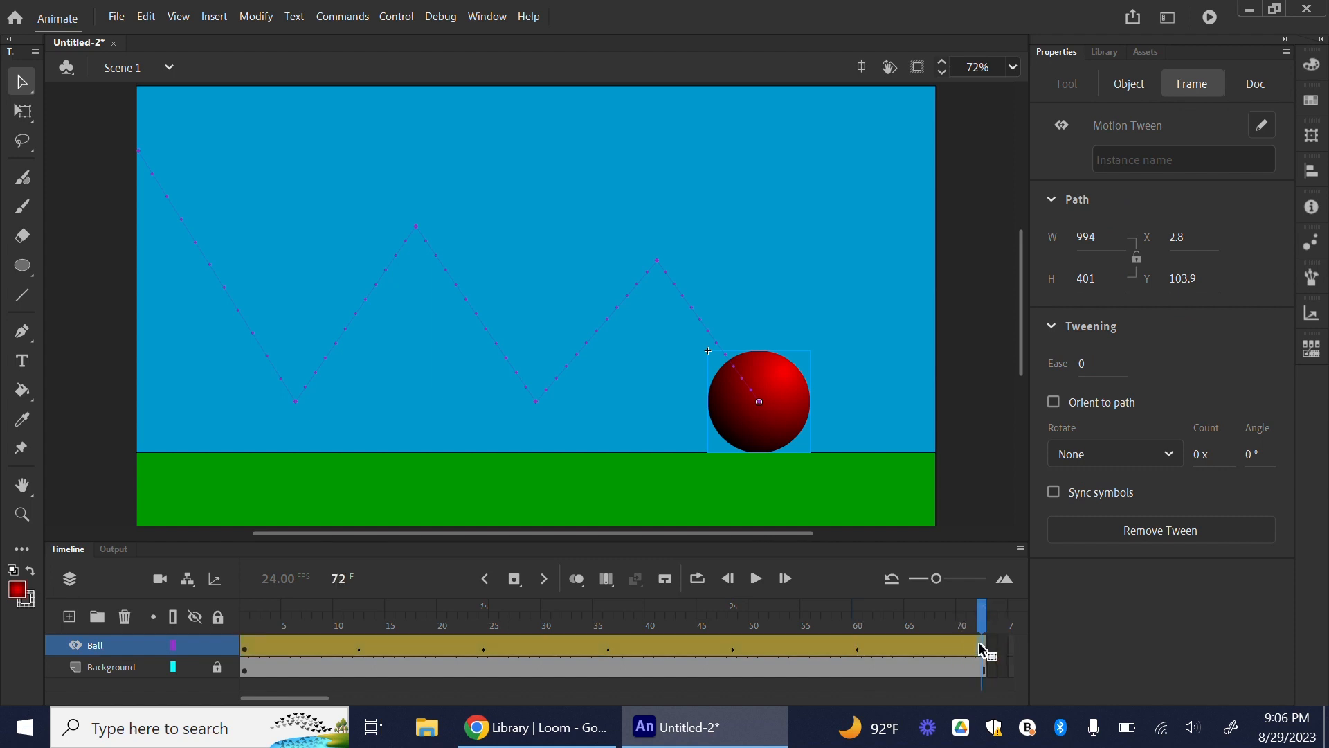
drag(773, 443, 958, 264)
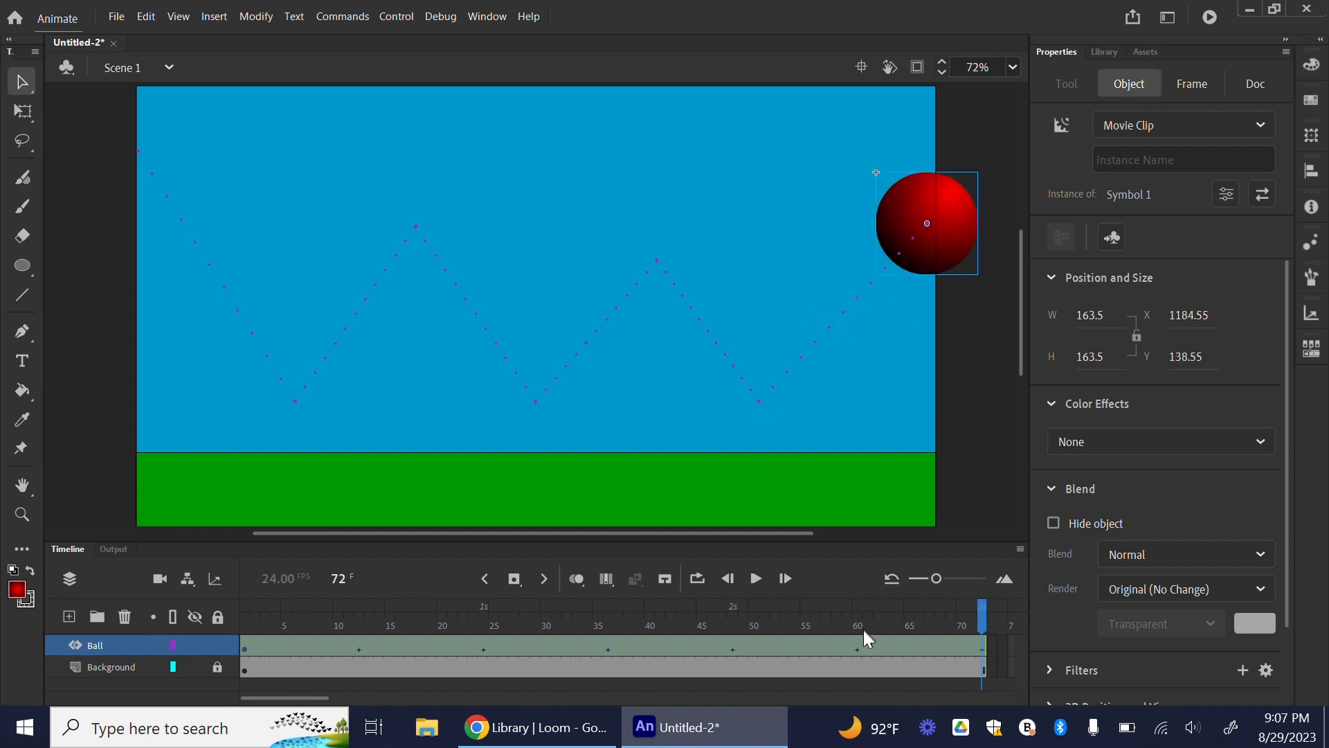
Even out the bounce spacing by shifting the ball to about X 971 at frame 60, X 783 at frame 48 and X 581 at frame 36.
click(859, 650)
drag(779, 423, 812, 432)
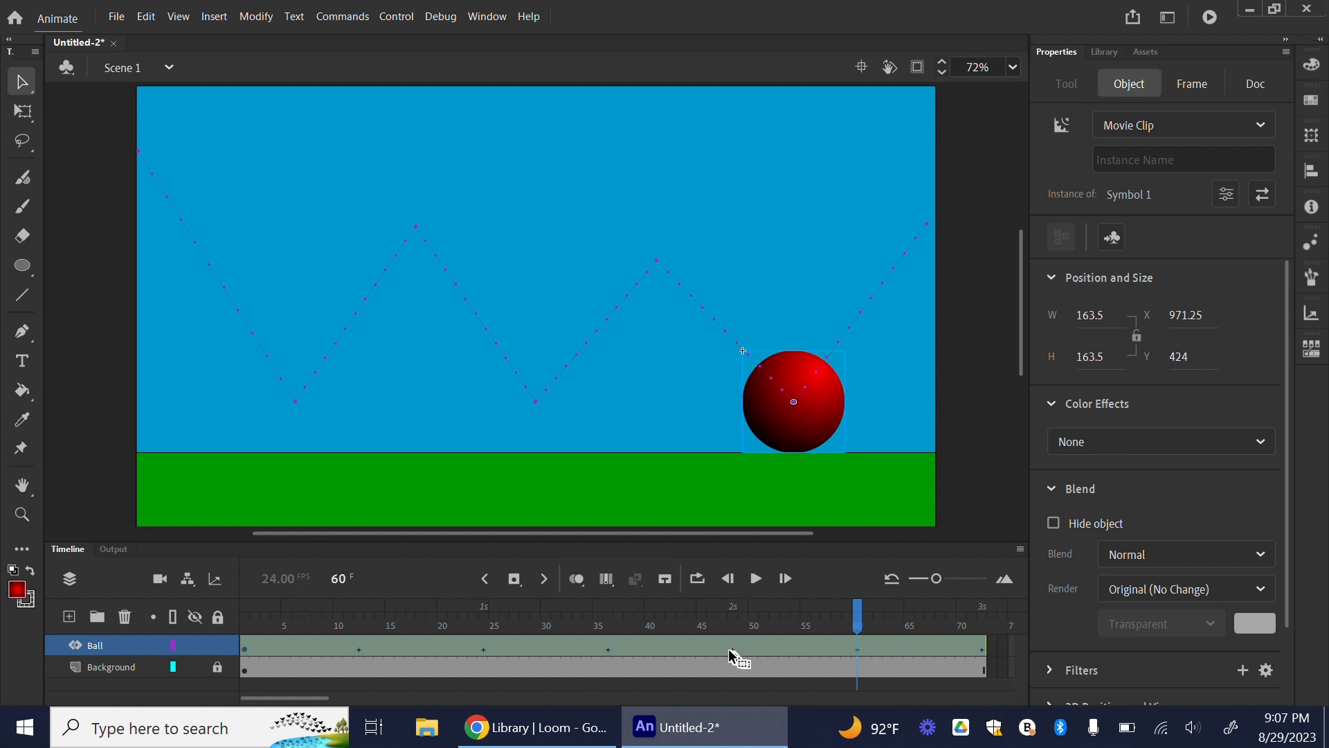
click(733, 649)
click(702, 255)
drag(713, 263, 723, 263)
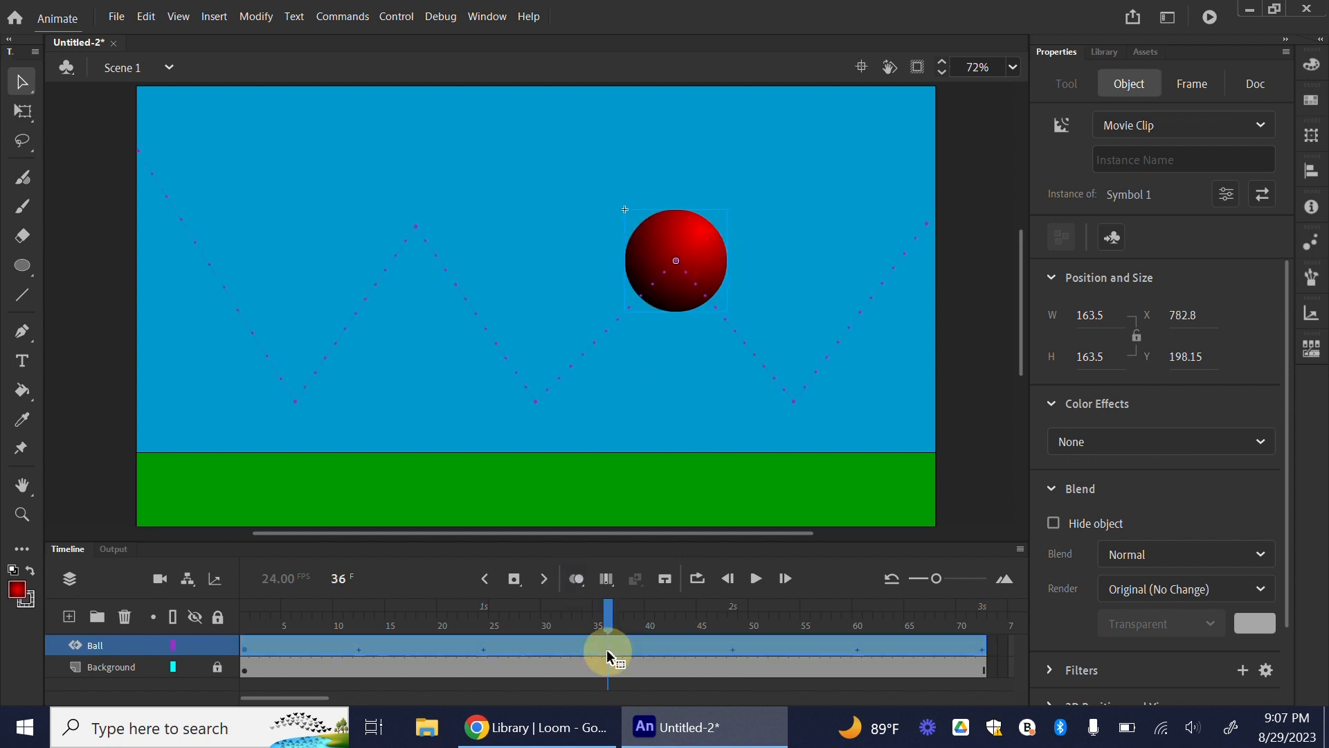
click(609, 650)
drag(556, 435, 565, 426)
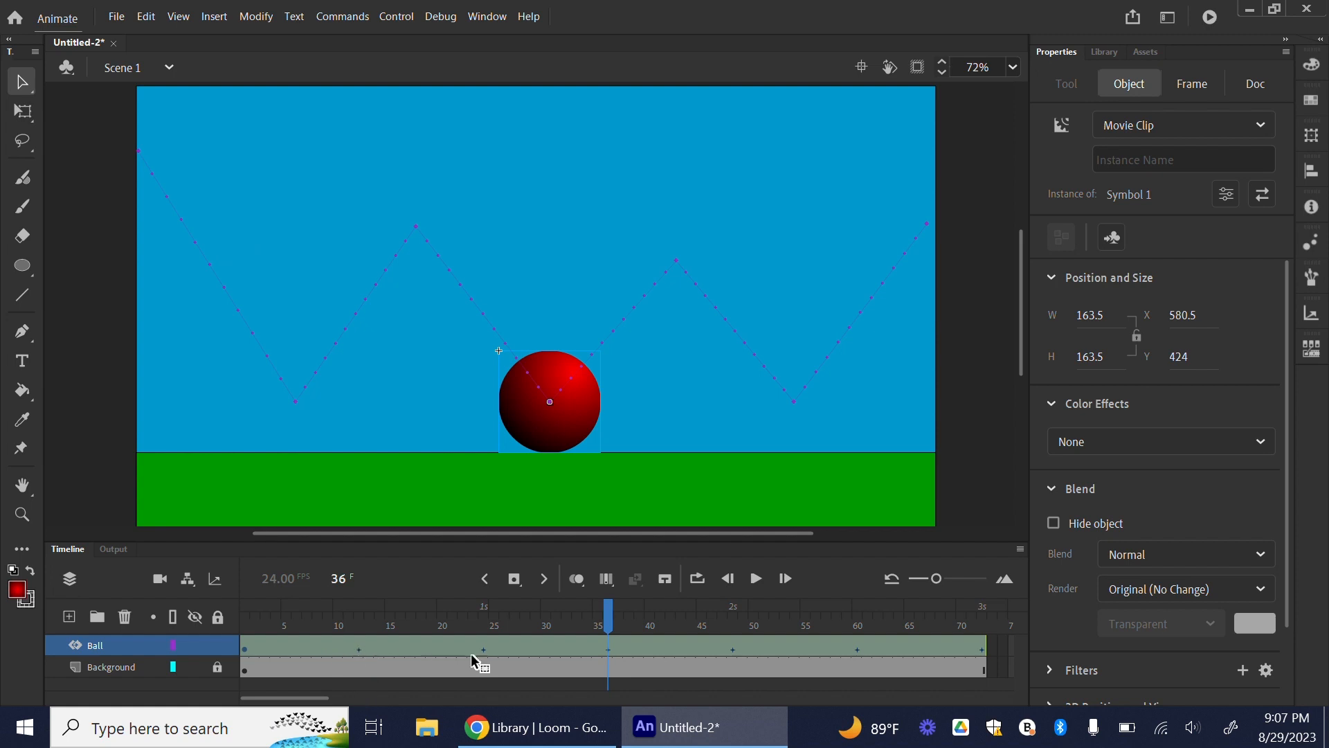
Insert keyframes for all properties at frames 12 and 24 of the Ball tween.
click(359, 649)
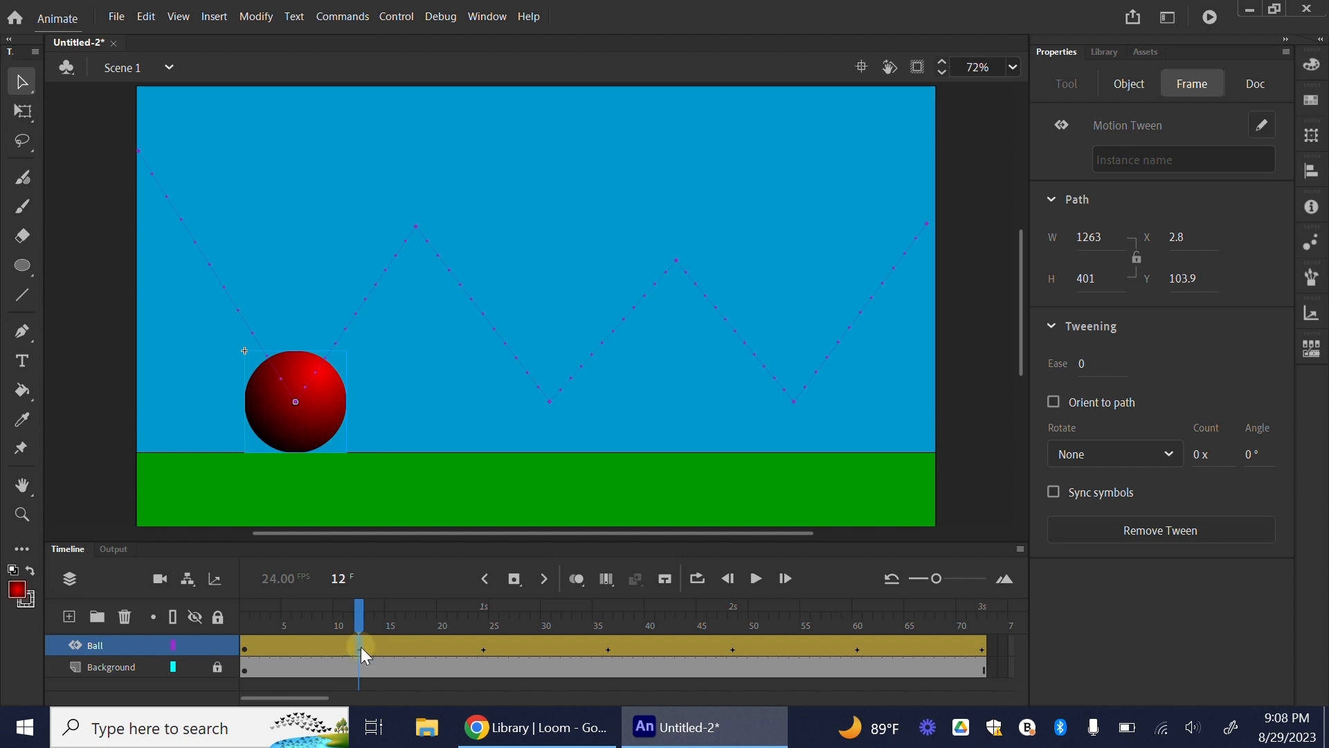
right_click(361, 651)
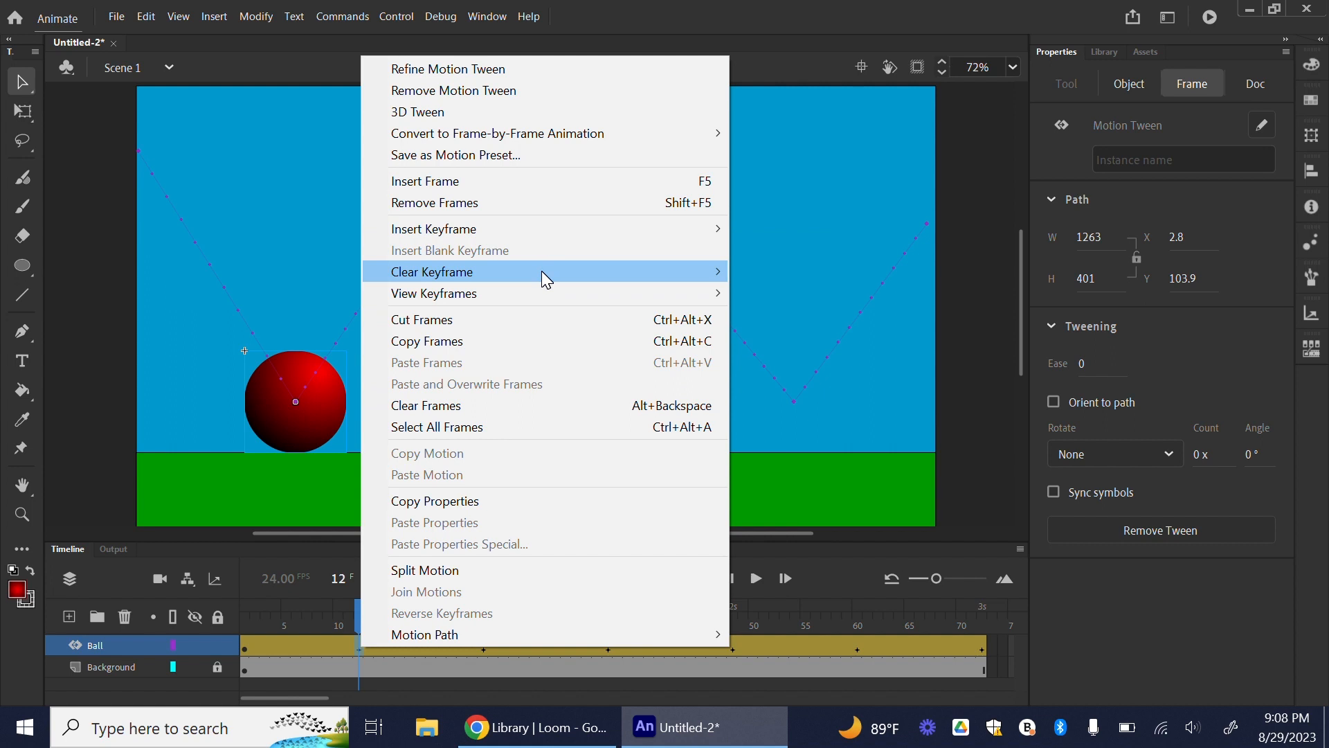
mouse_move(541, 271)
mouse_move(541, 223)
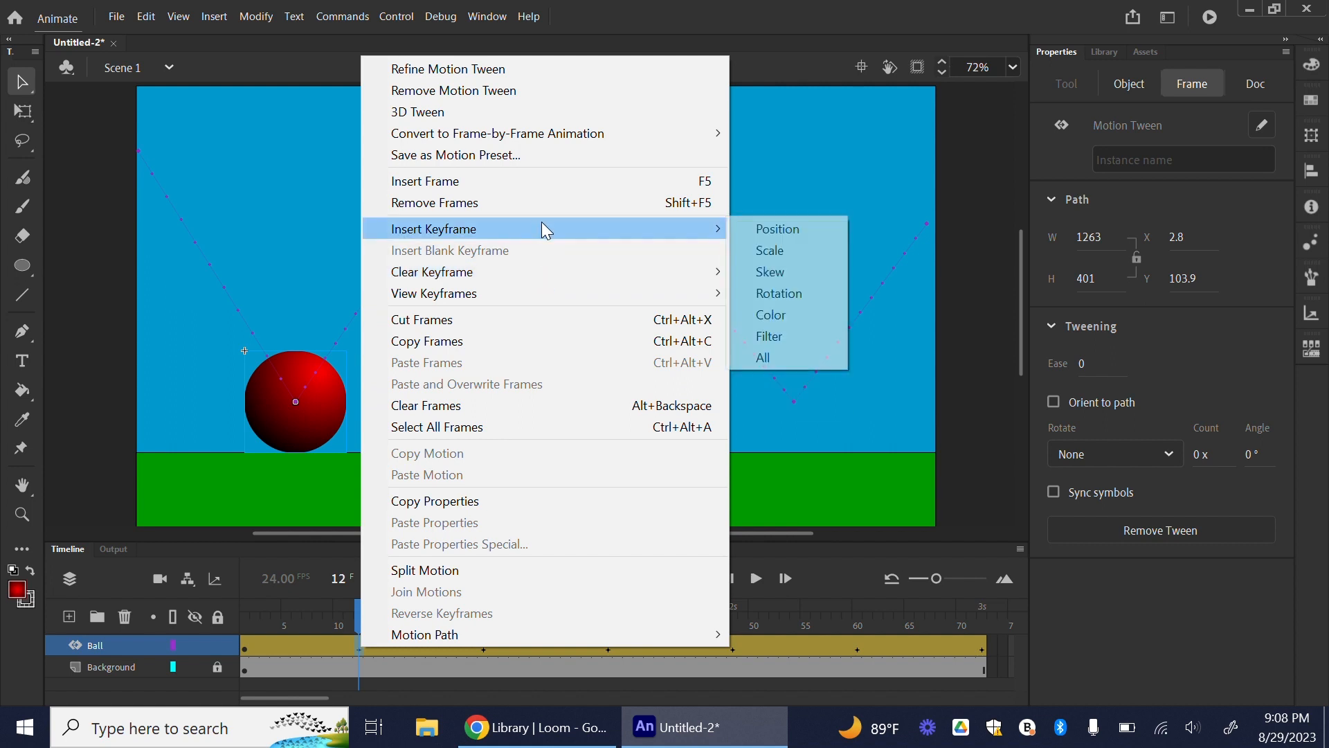
click(774, 360)
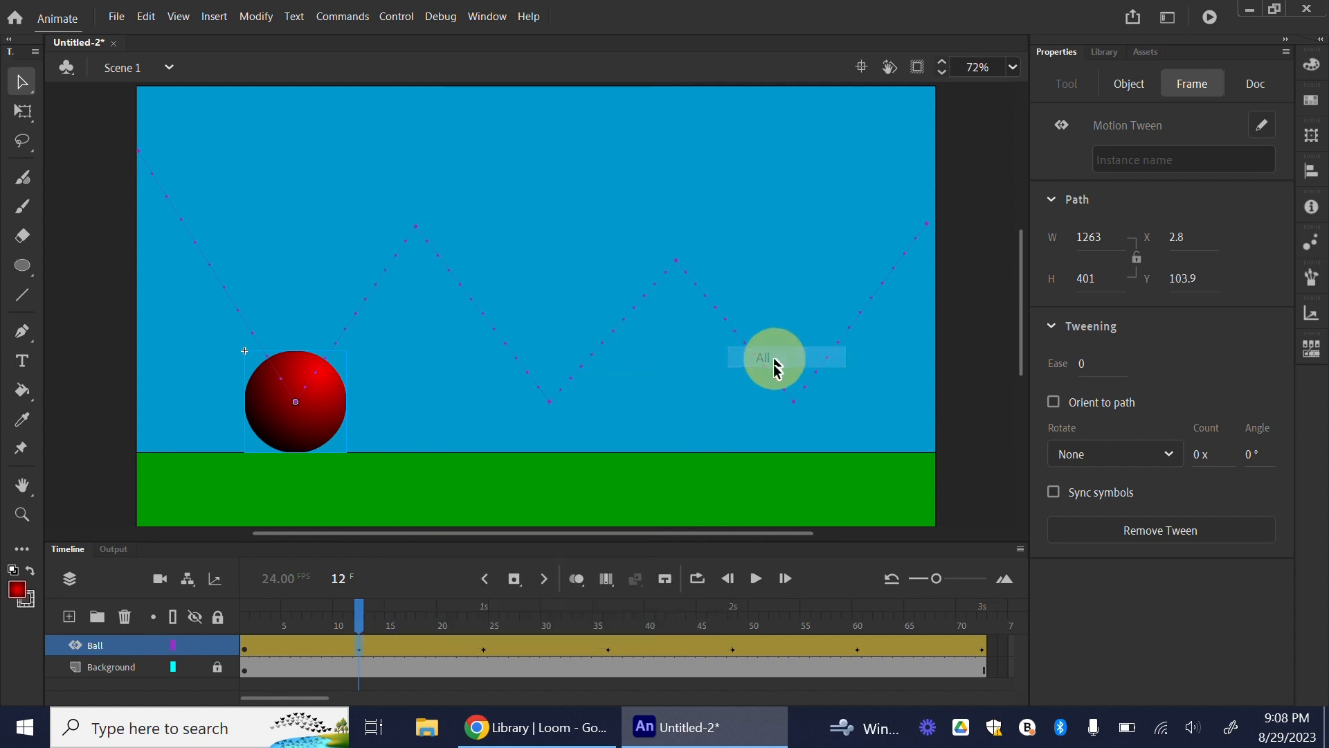
click(485, 648)
right_click(486, 649)
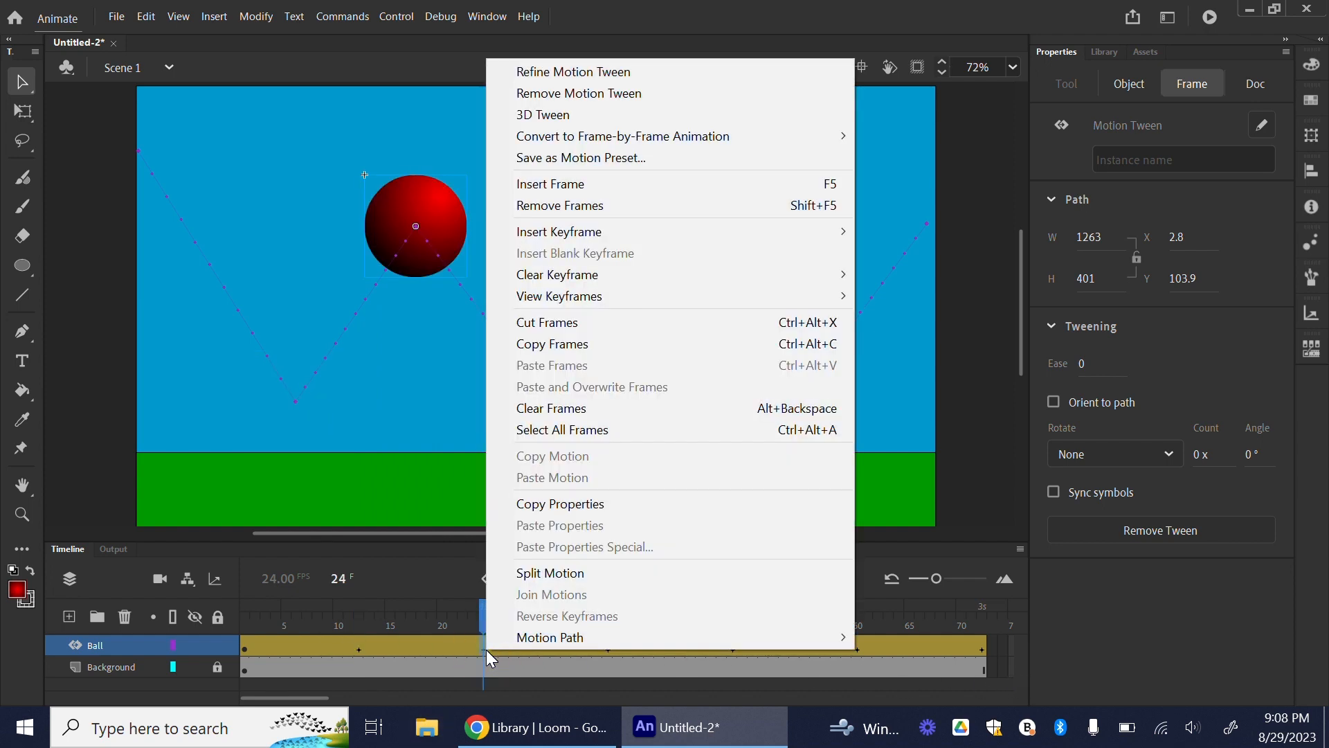
mouse_move(696, 231)
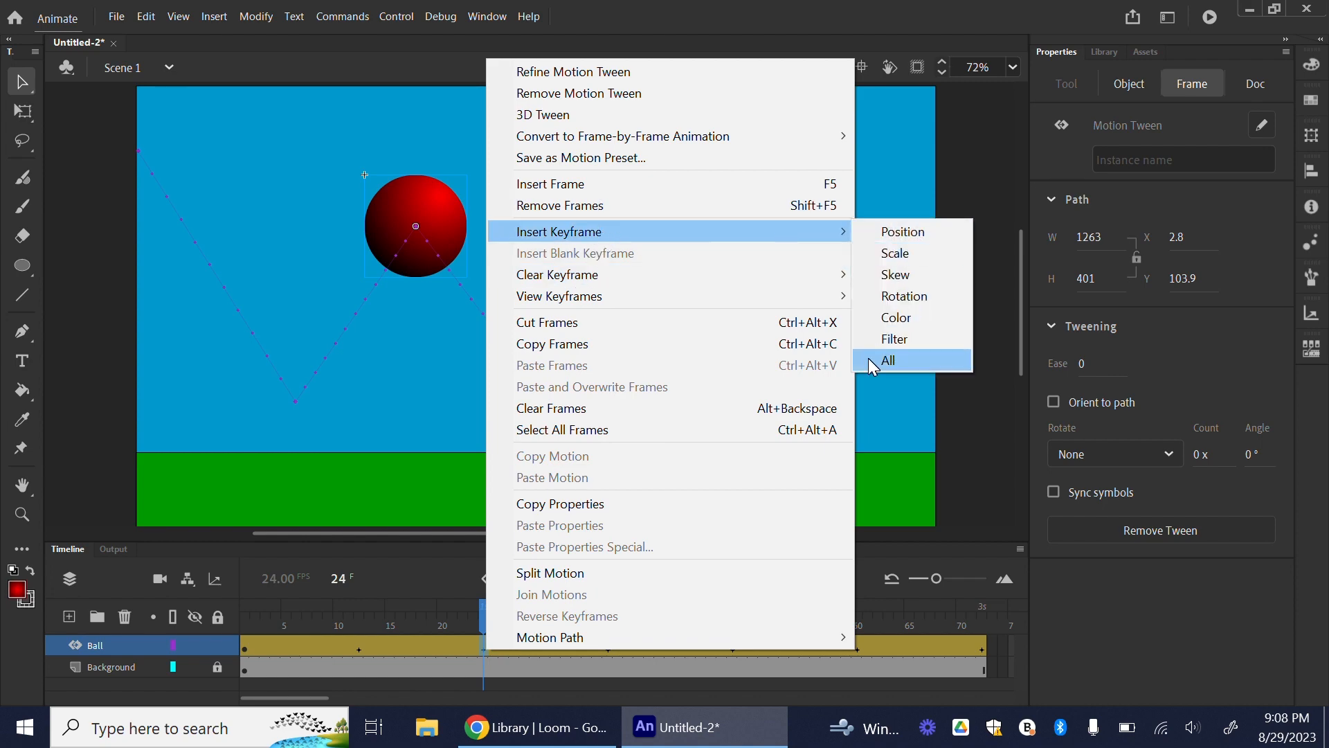
click(869, 360)
Insert keyframes for all properties at frames 36 and 48 of the Ball tween.
click(608, 649)
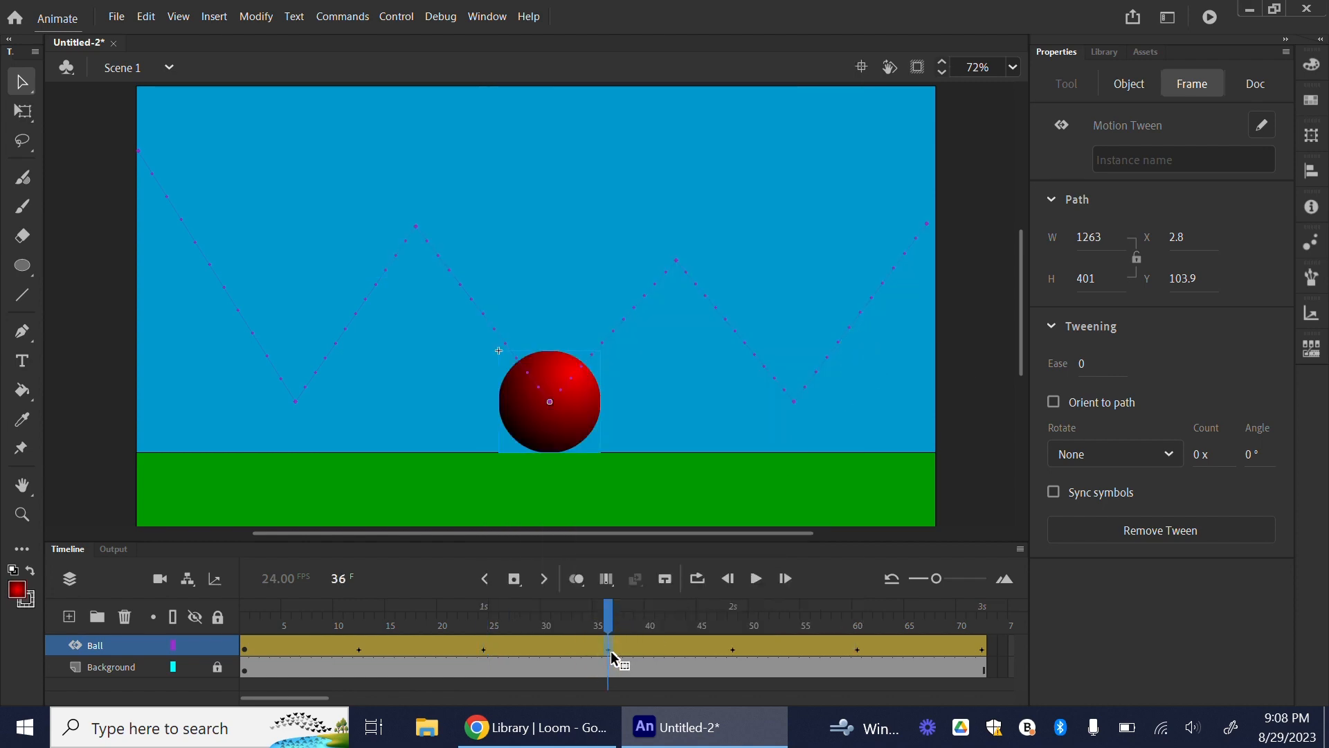
right_click(608, 649)
mouse_move(828, 233)
click(989, 365)
click(732, 651)
right_click(733, 650)
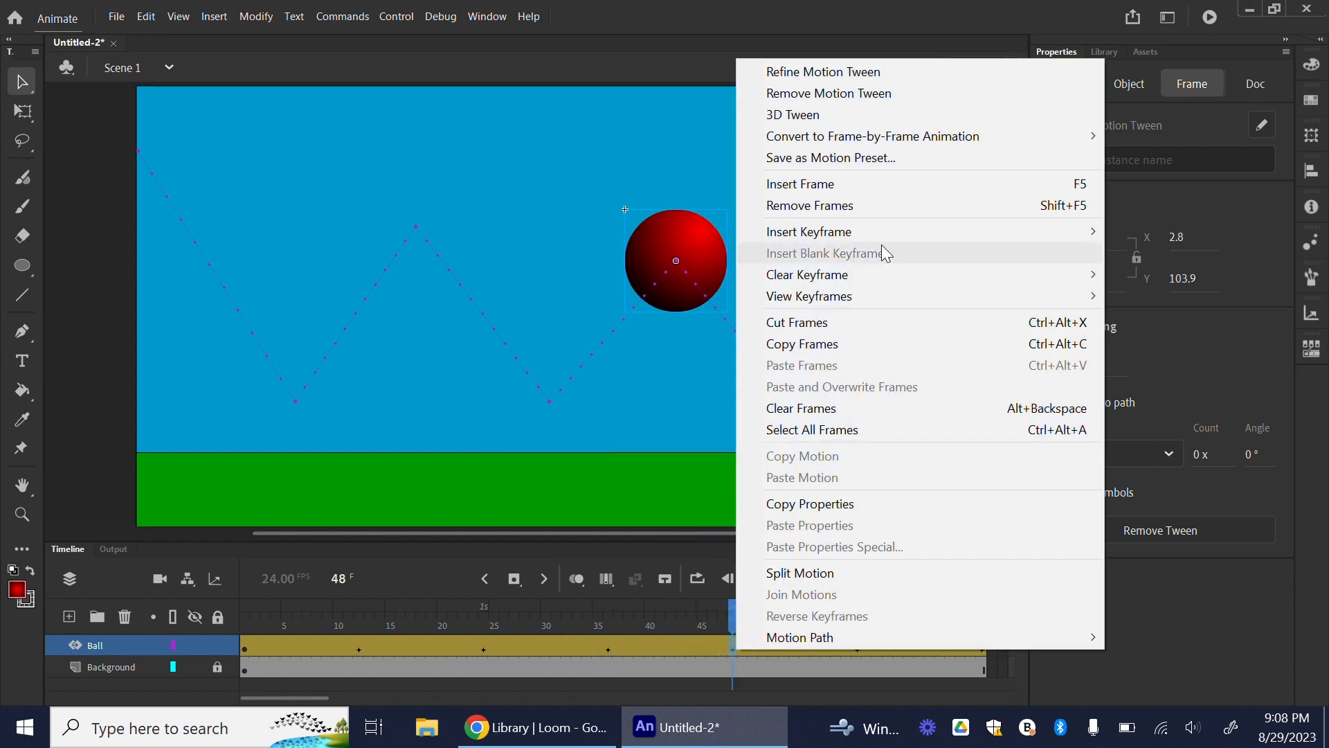
mouse_move(890, 232)
click(1163, 360)
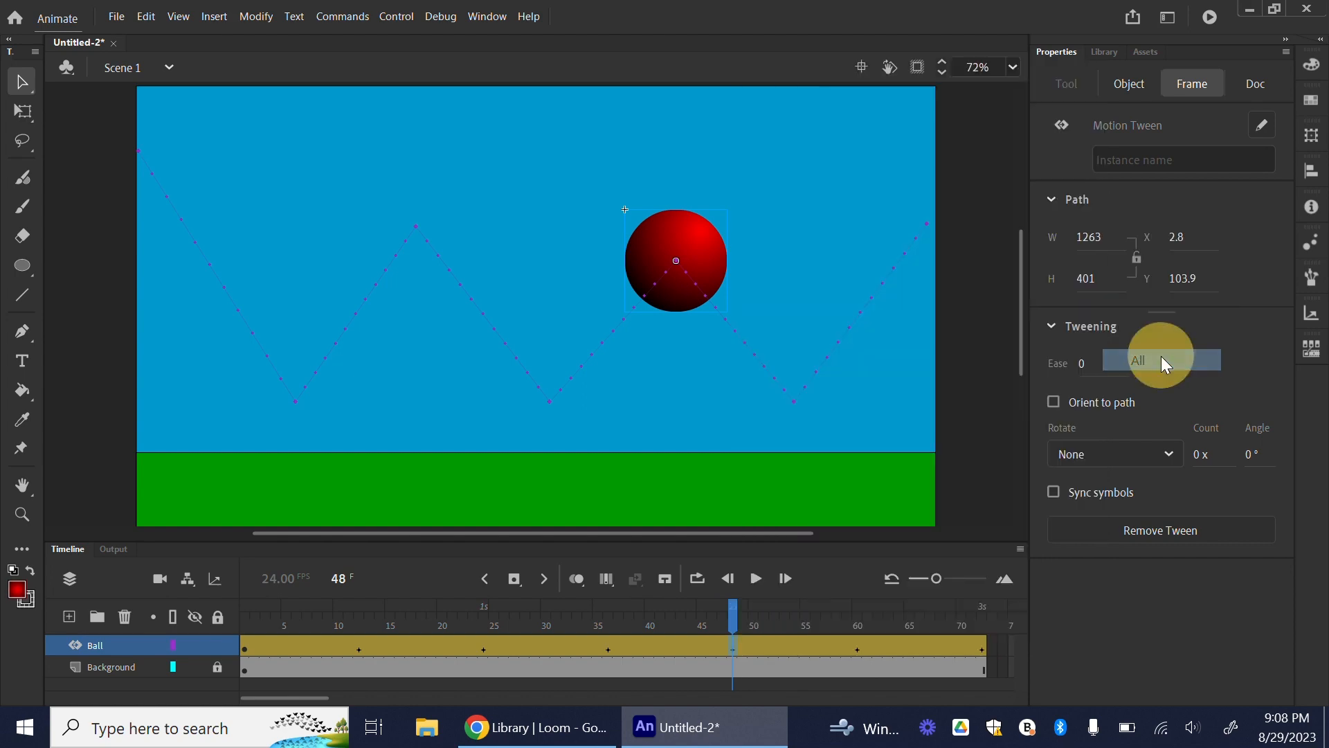
Insert keyframes for all properties at frames 60 and 72 of the Ball tween.
click(859, 651)
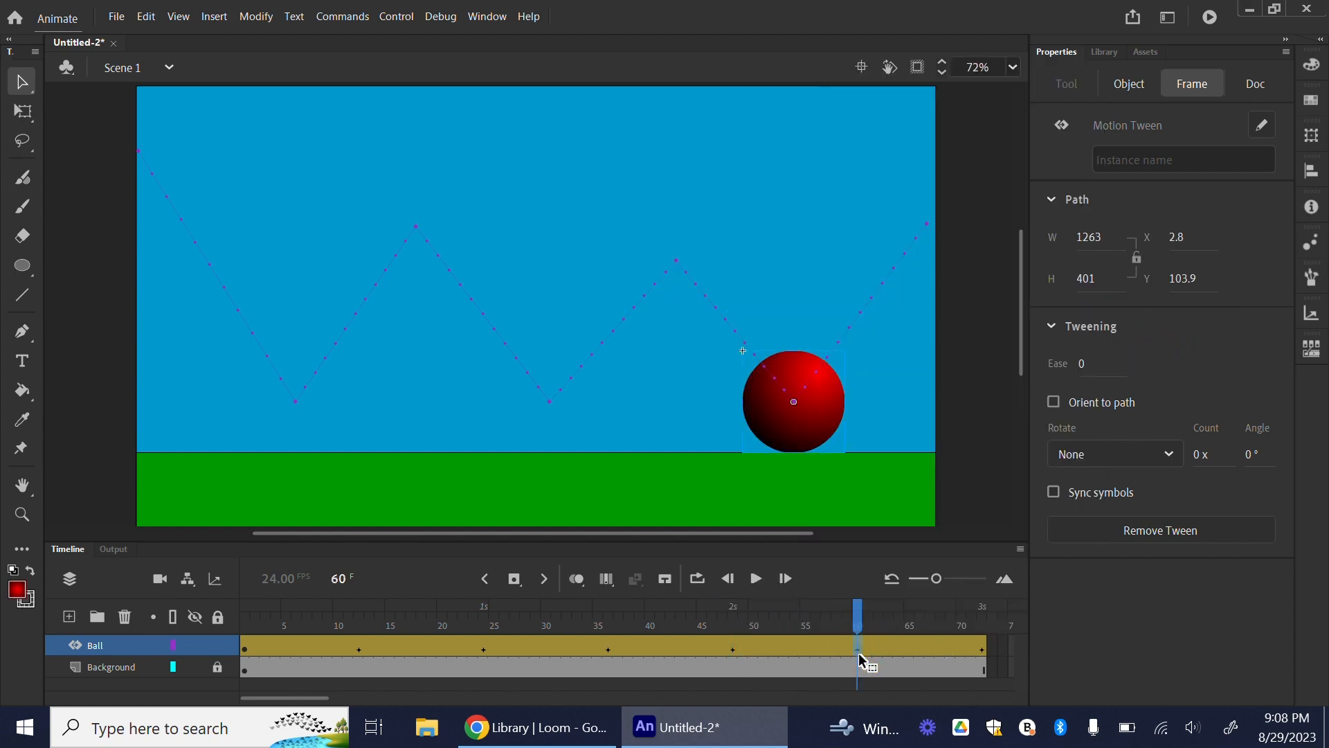
right_click(860, 654)
mouse_move(950, 237)
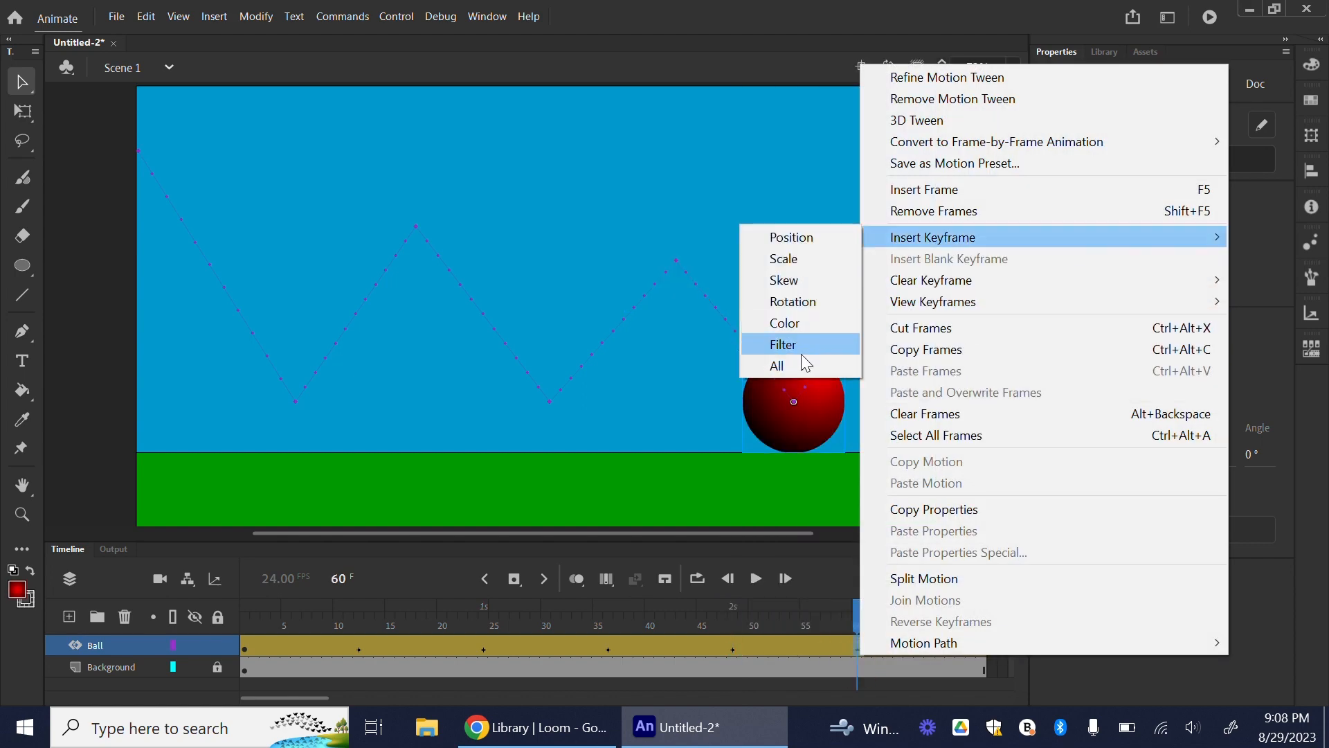
click(807, 362)
click(984, 649)
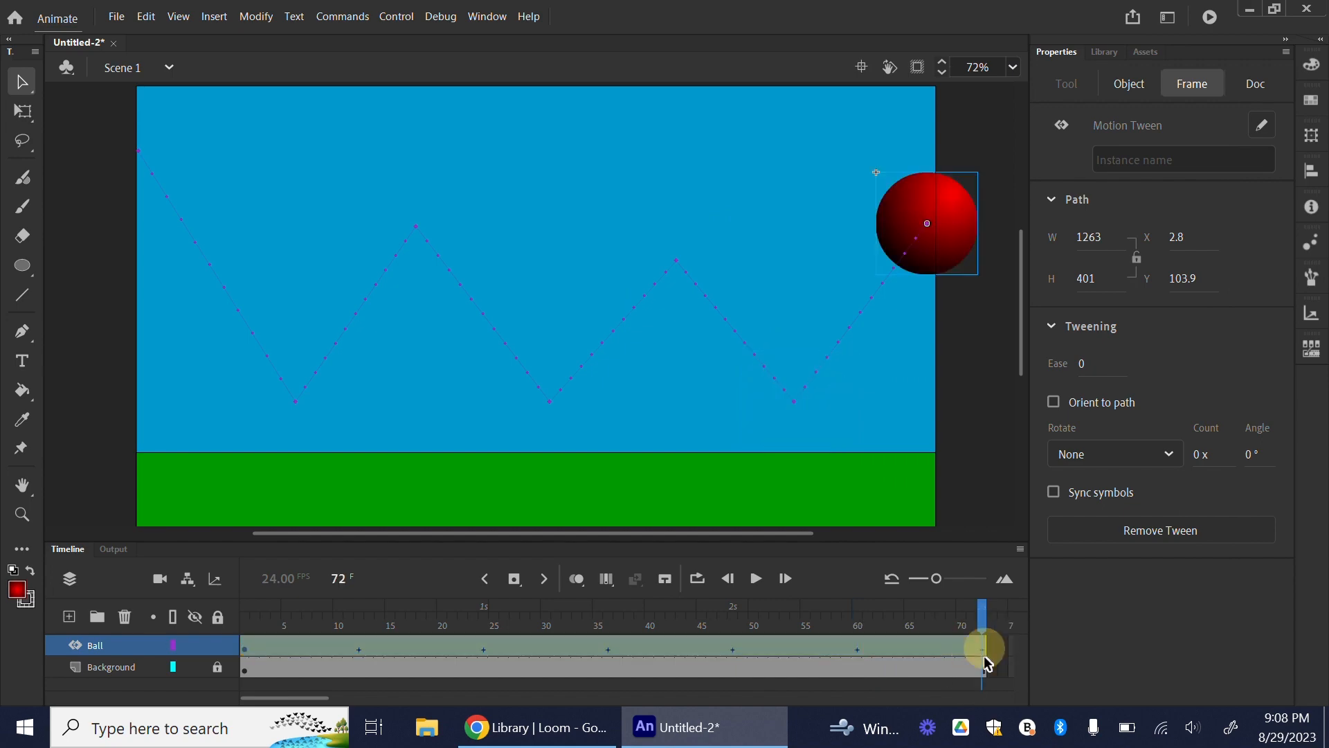
click(1011, 650)
click(984, 651)
right_click(985, 653)
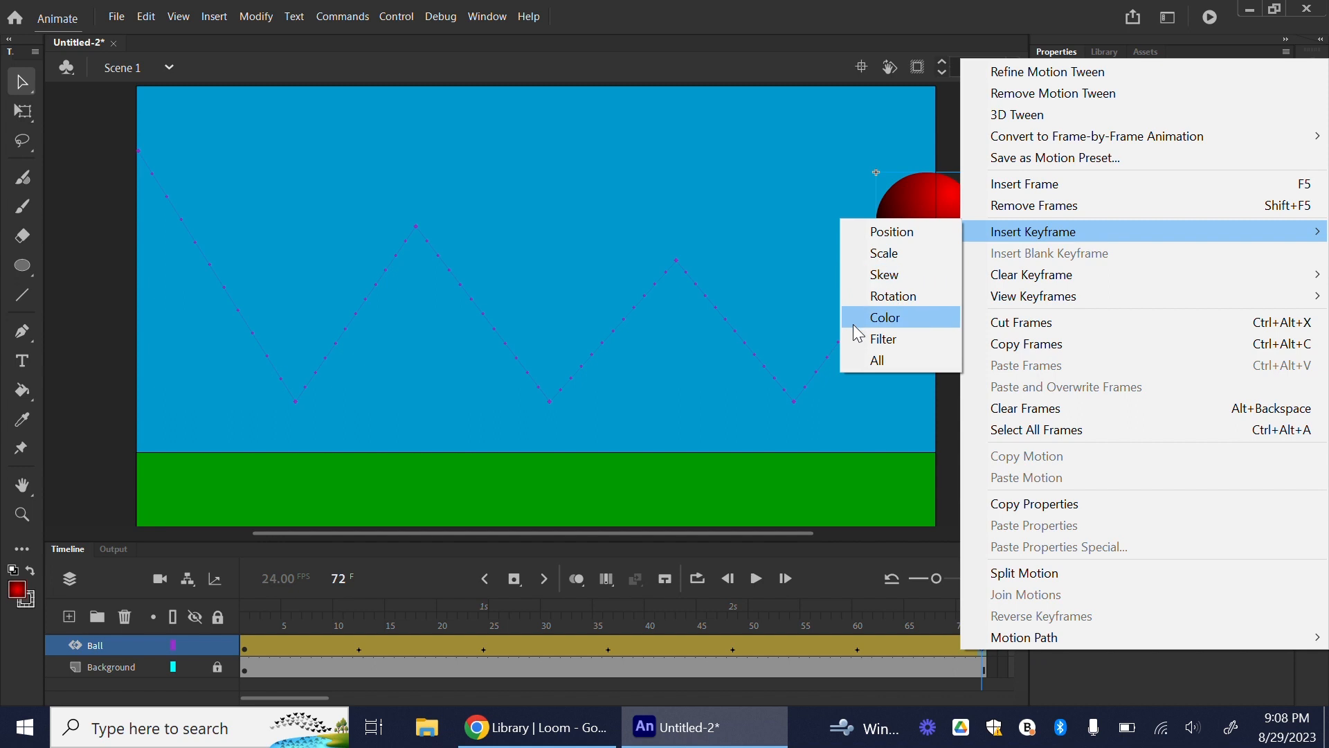
click(879, 360)
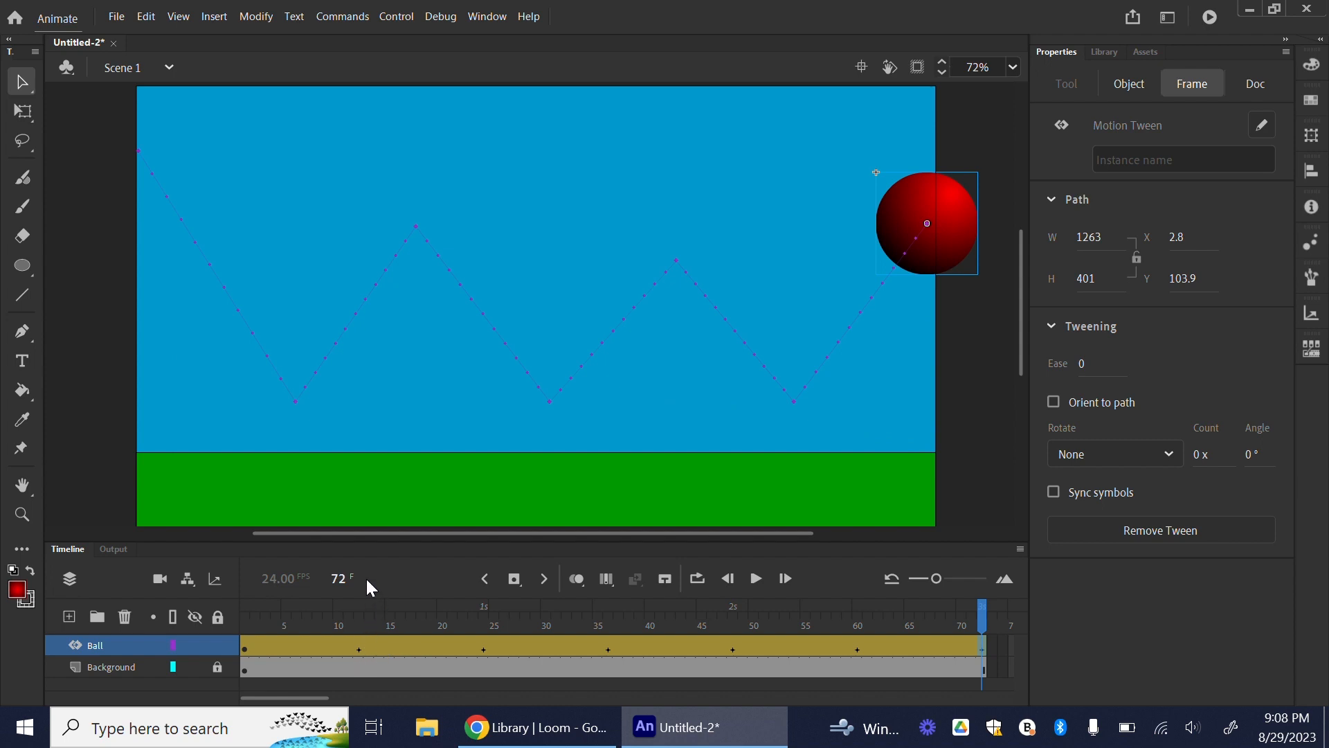
At frame 10, free-transform the ball to about 105 px wide, tilt it along the descending path and lengthen it slightly.
click(364, 656)
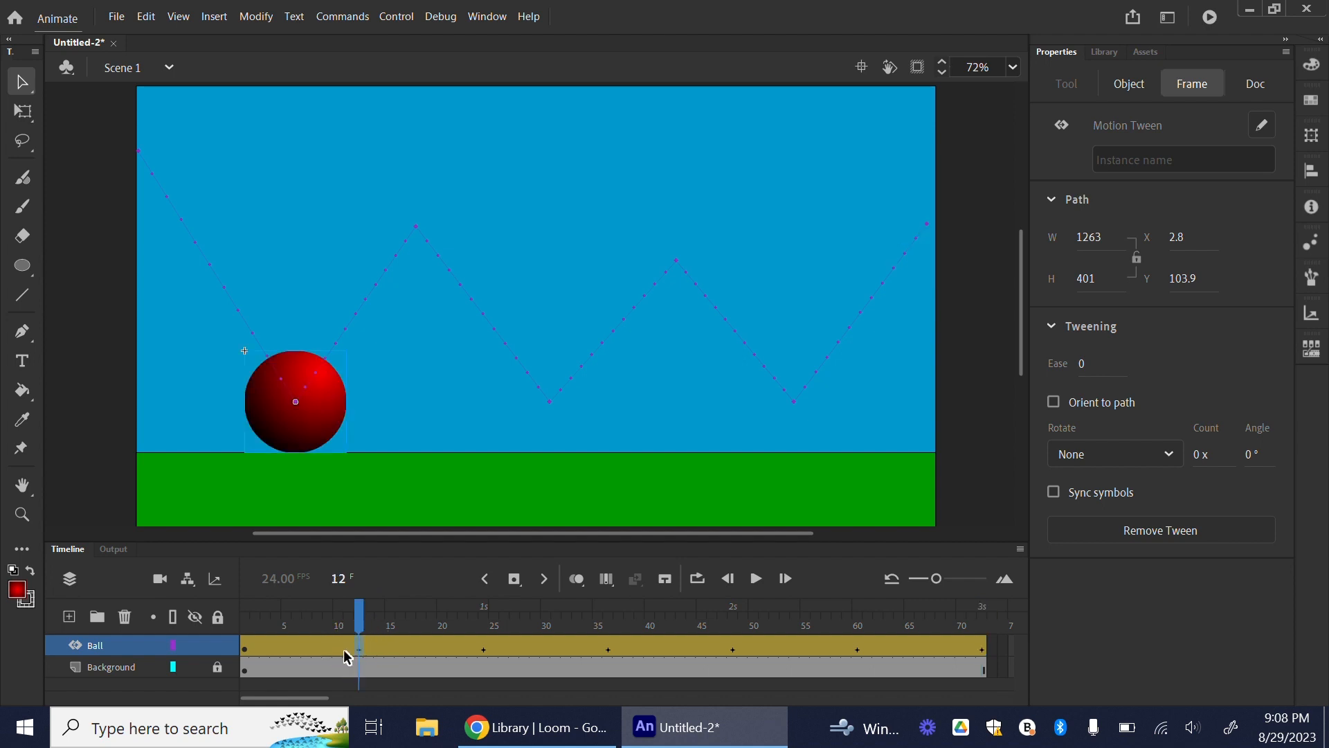
click(338, 657)
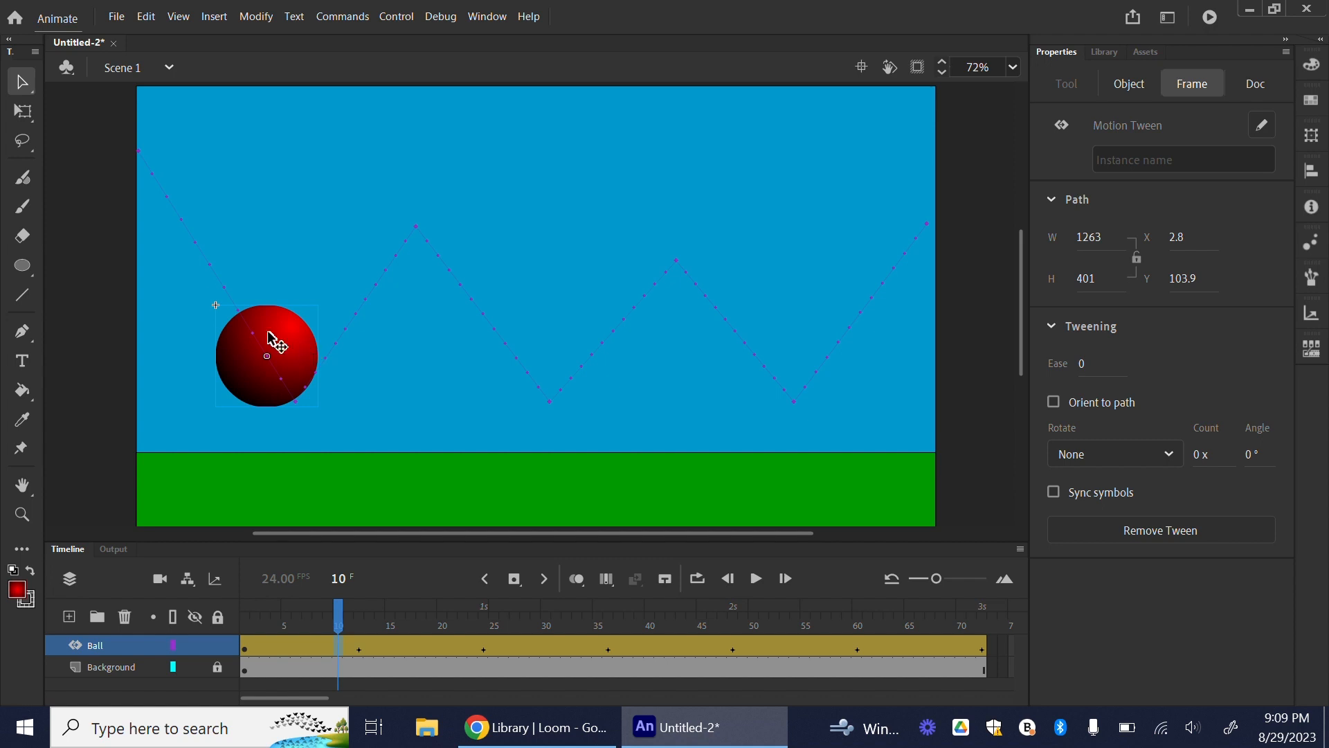
click(20, 114)
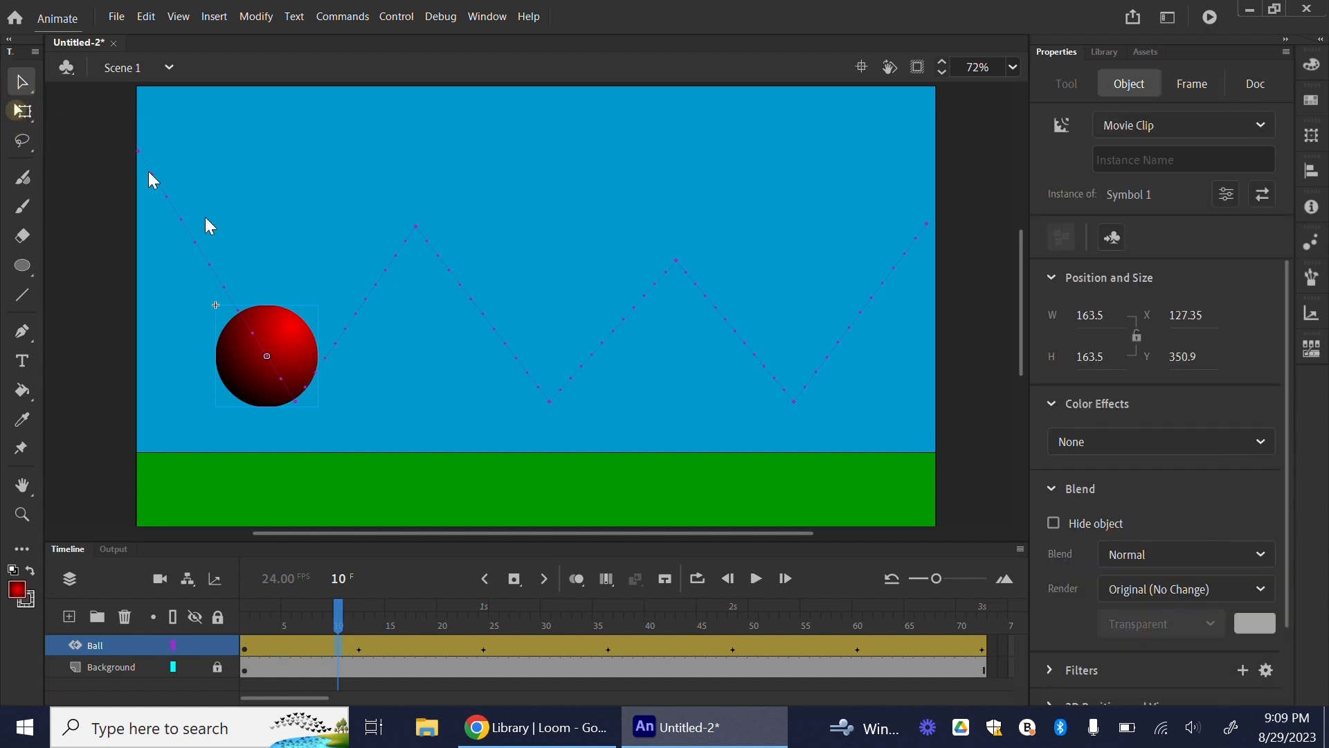
drag(319, 357, 302, 359)
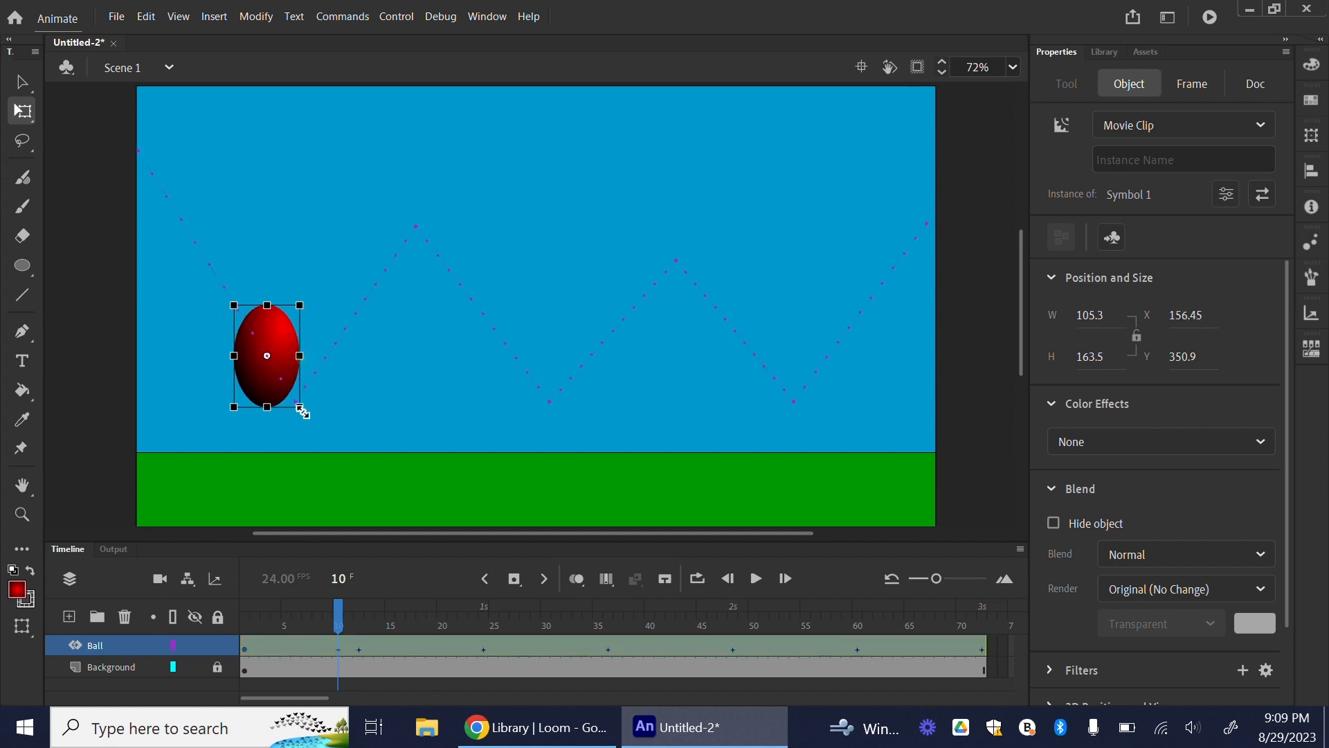
drag(312, 421, 341, 395)
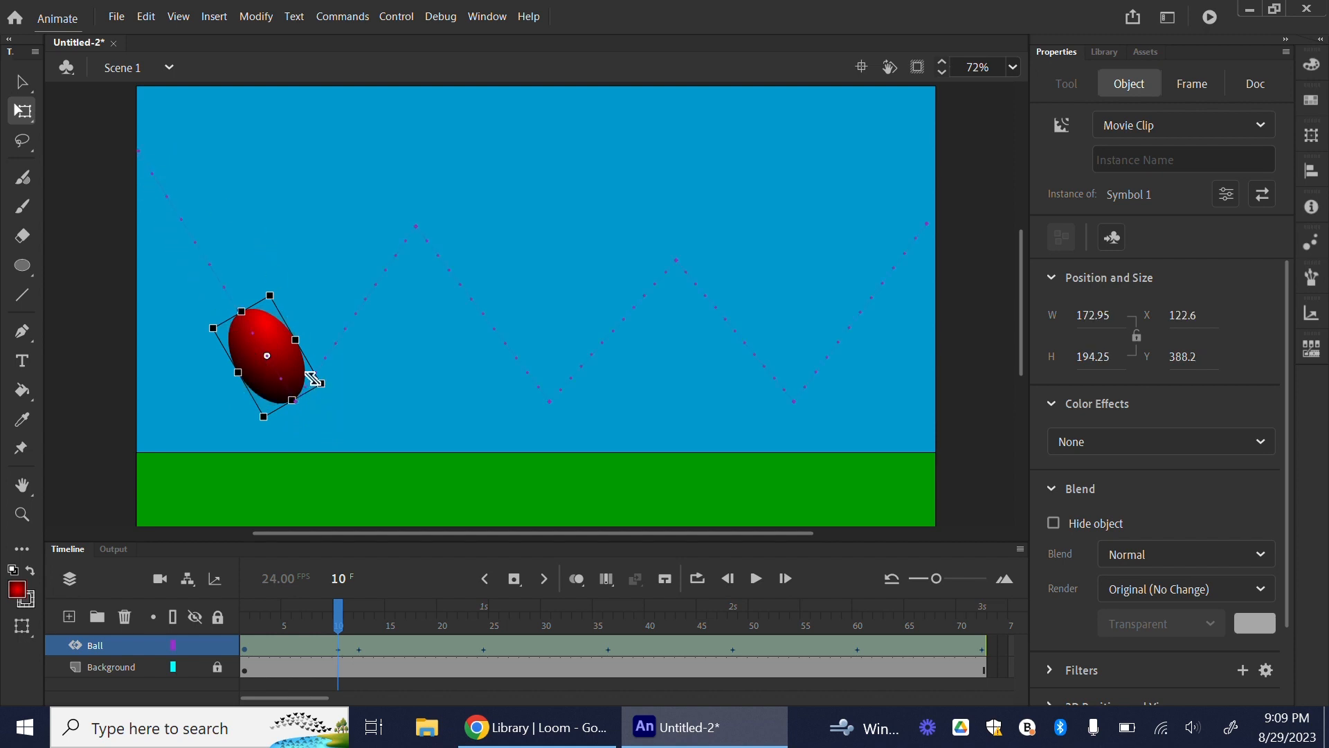
drag(335, 386, 339, 382)
drag(240, 309, 238, 304)
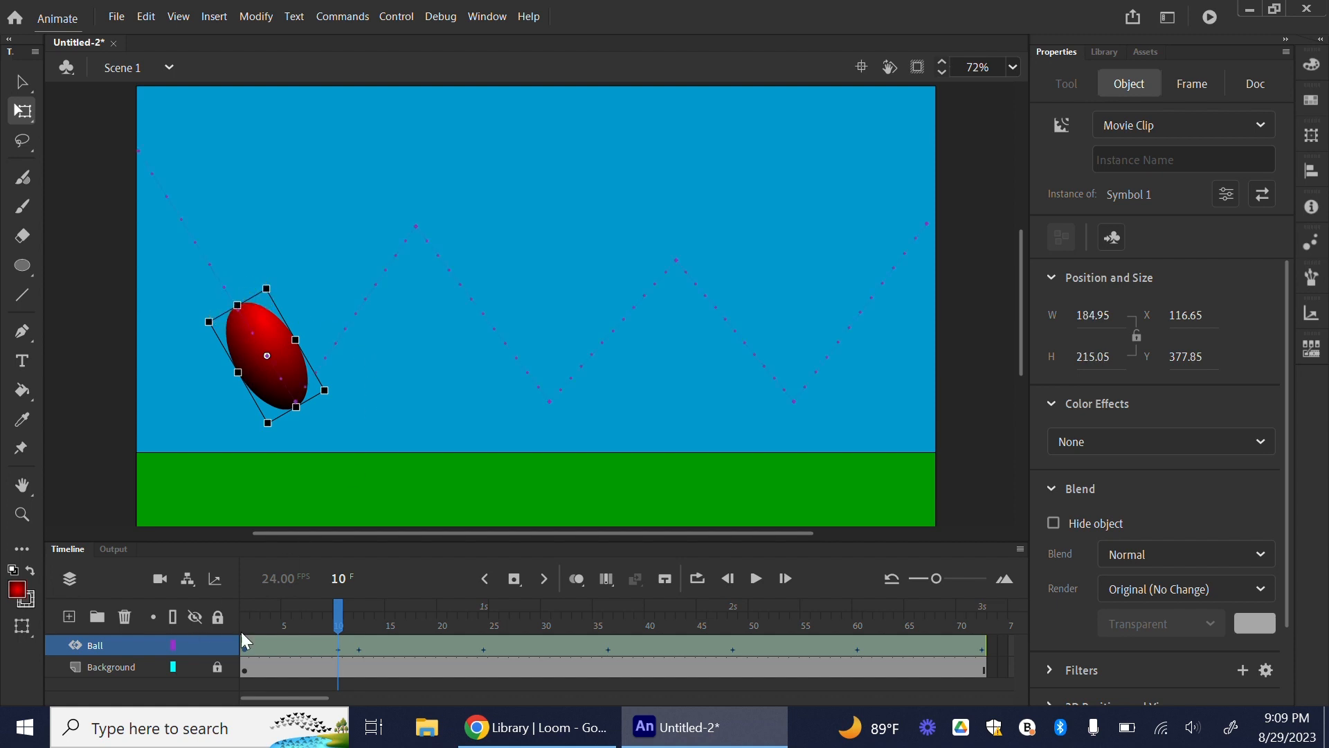
At frame 12, squash the ball to about 197 × 94 px flat on the ground and compare it with the frame 10 shape.
mouse_move(337, 620)
mouse_down()
mouse_move(205, 612)
mouse_move(347, 617)
mouse_up()
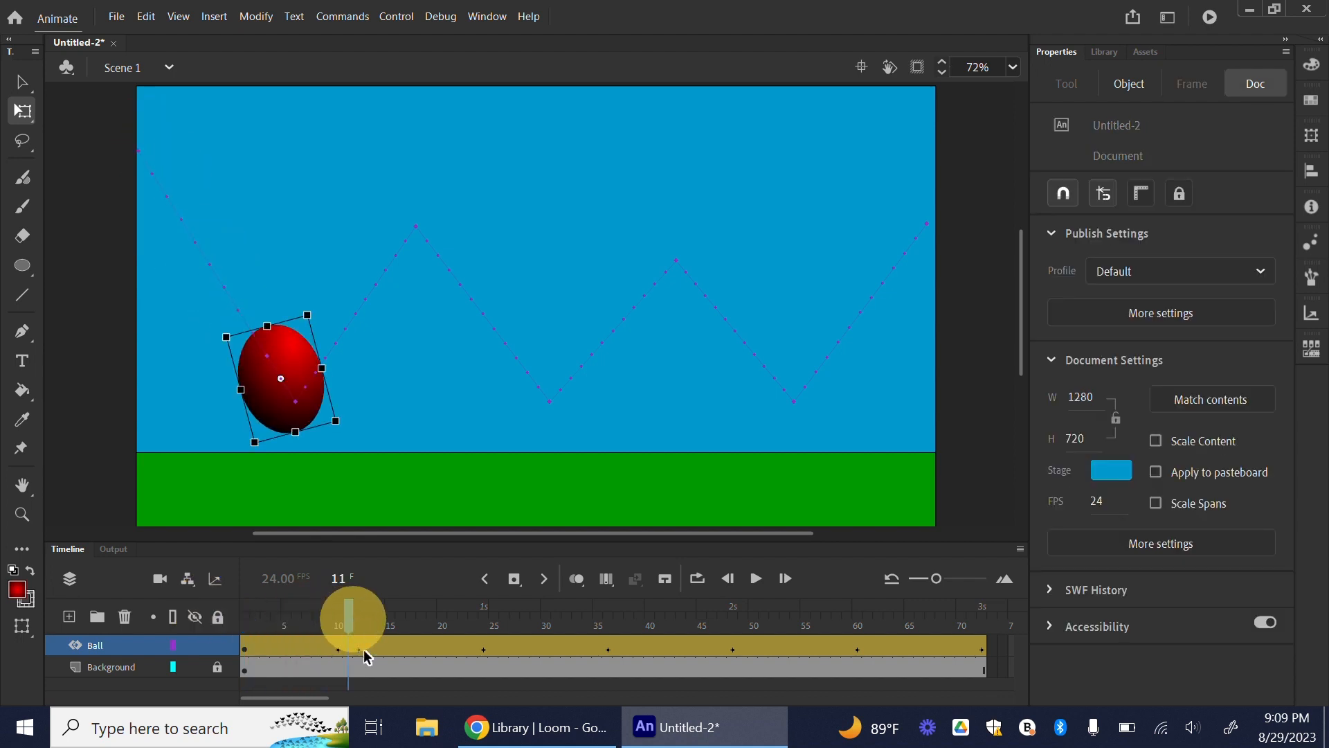
click(363, 649)
click(363, 654)
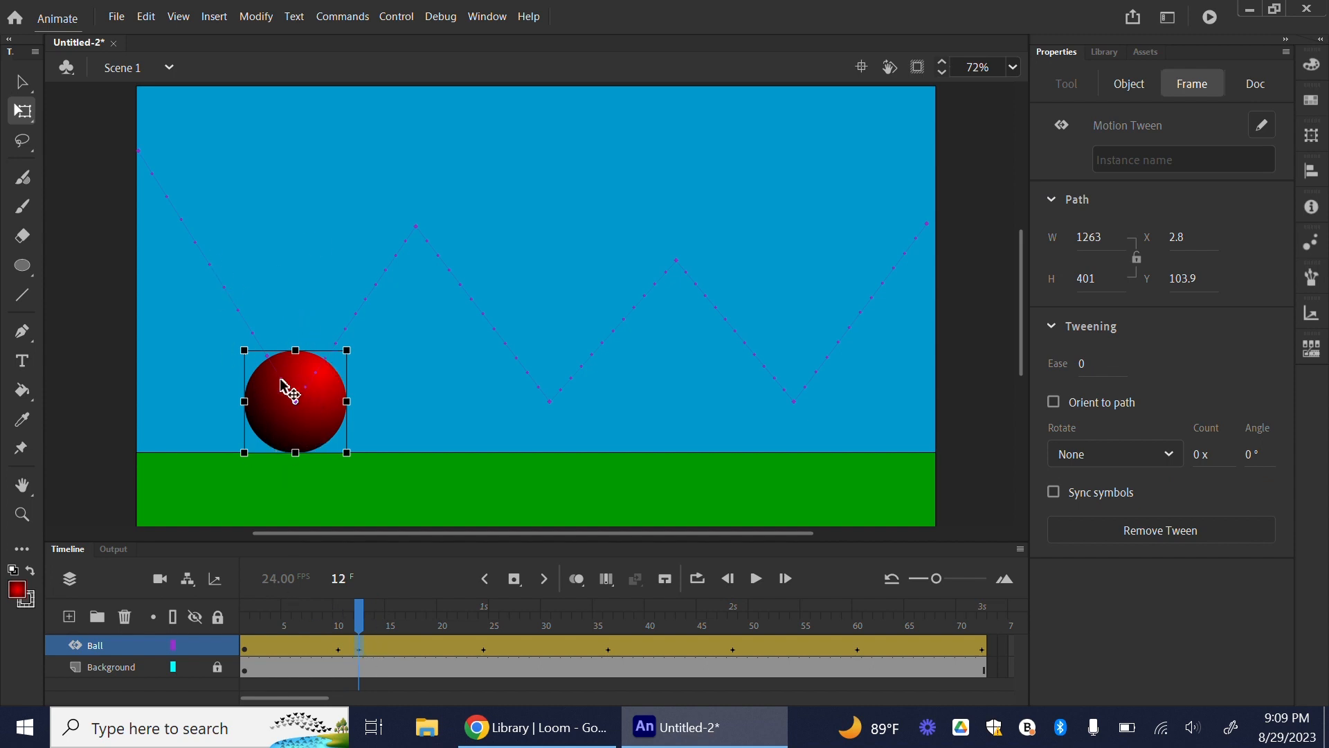
drag(298, 351, 358, 422)
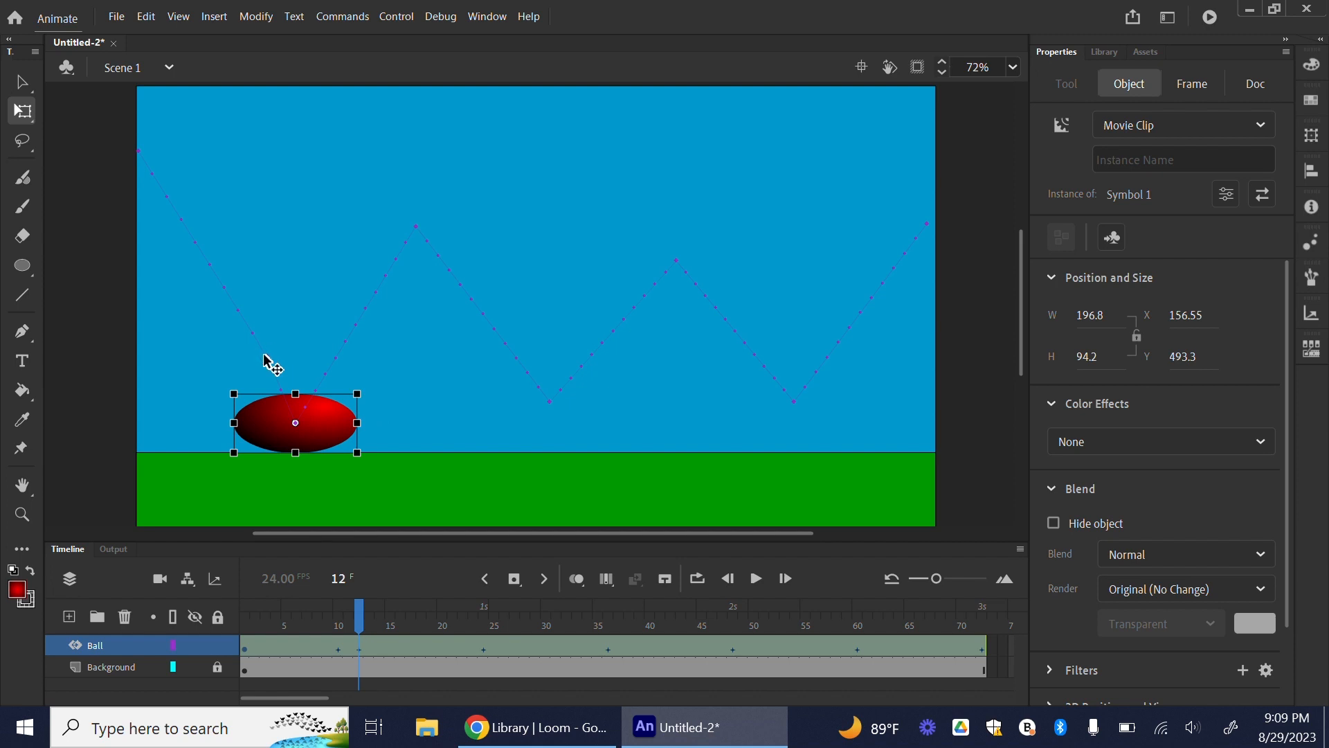
click(337, 649)
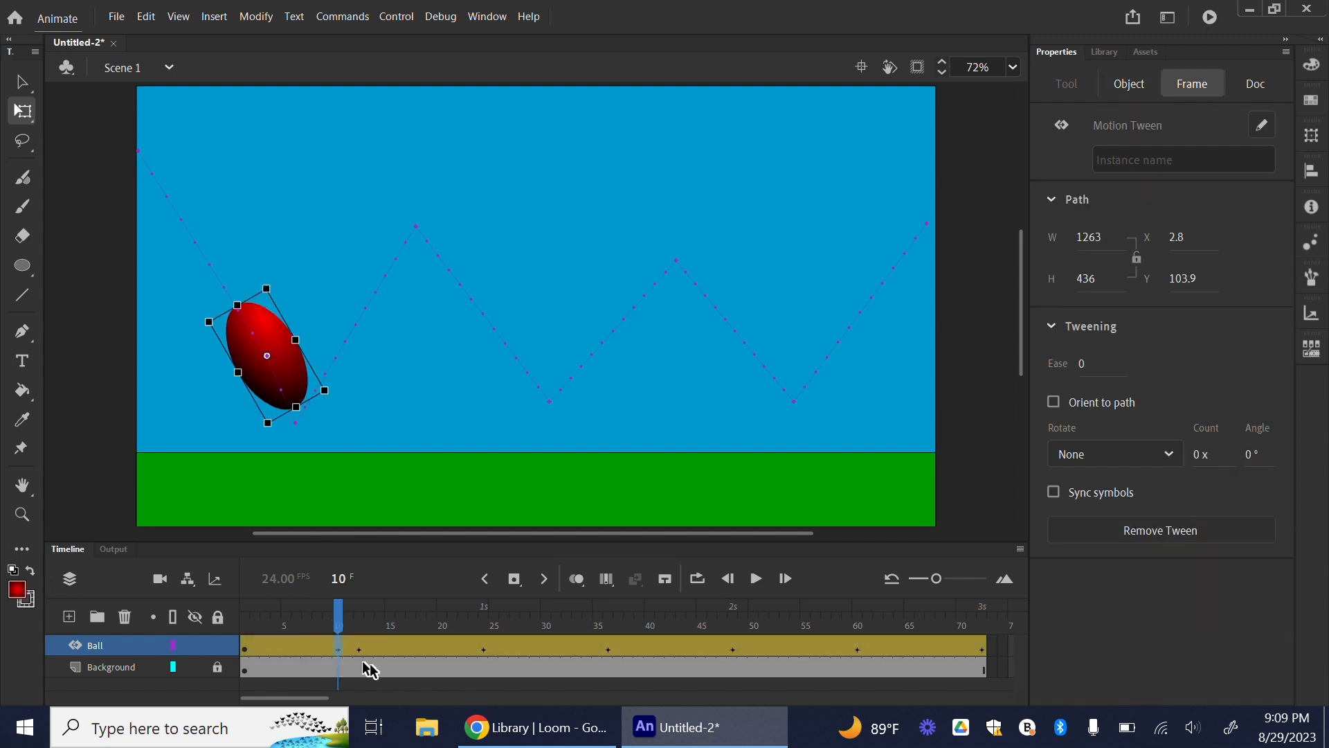
click(359, 648)
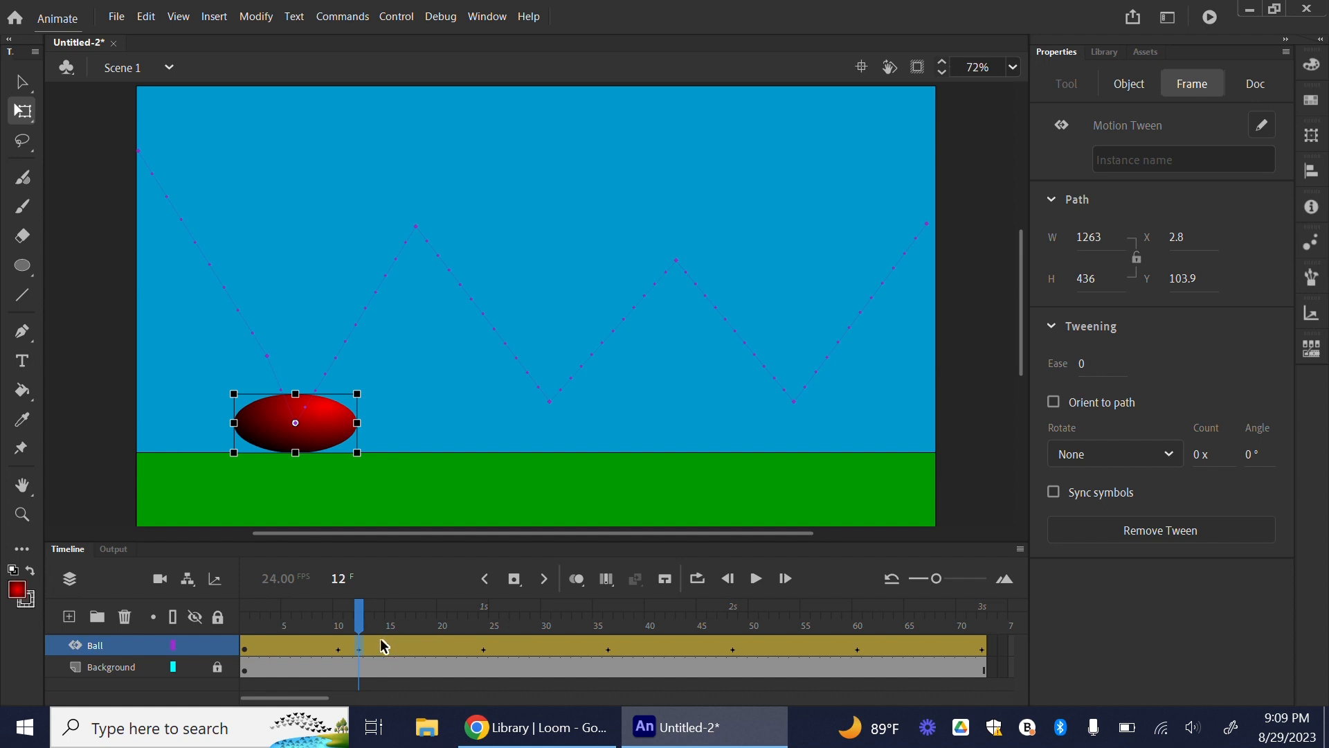
At frame 14, reshape the ball to about 78 × 158 px and tilt it along the rising path.
click(382, 648)
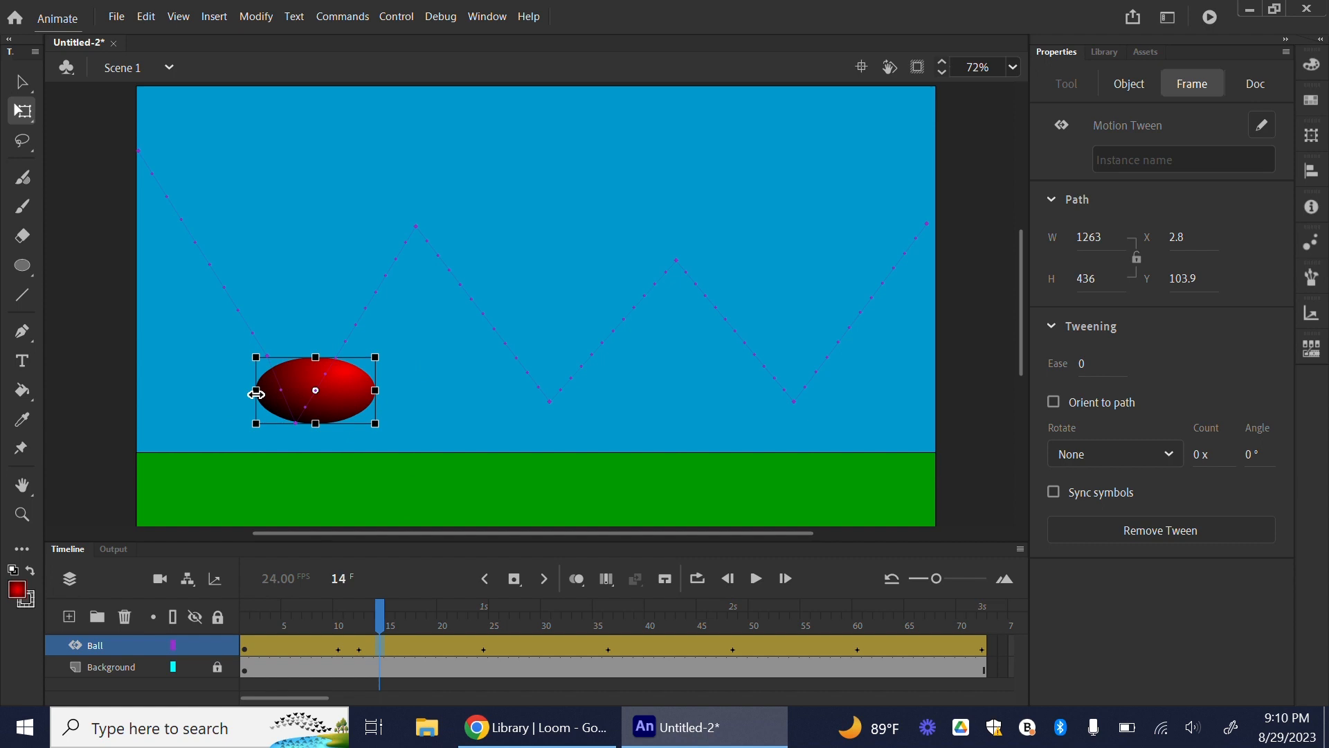
drag(256, 392, 321, 340)
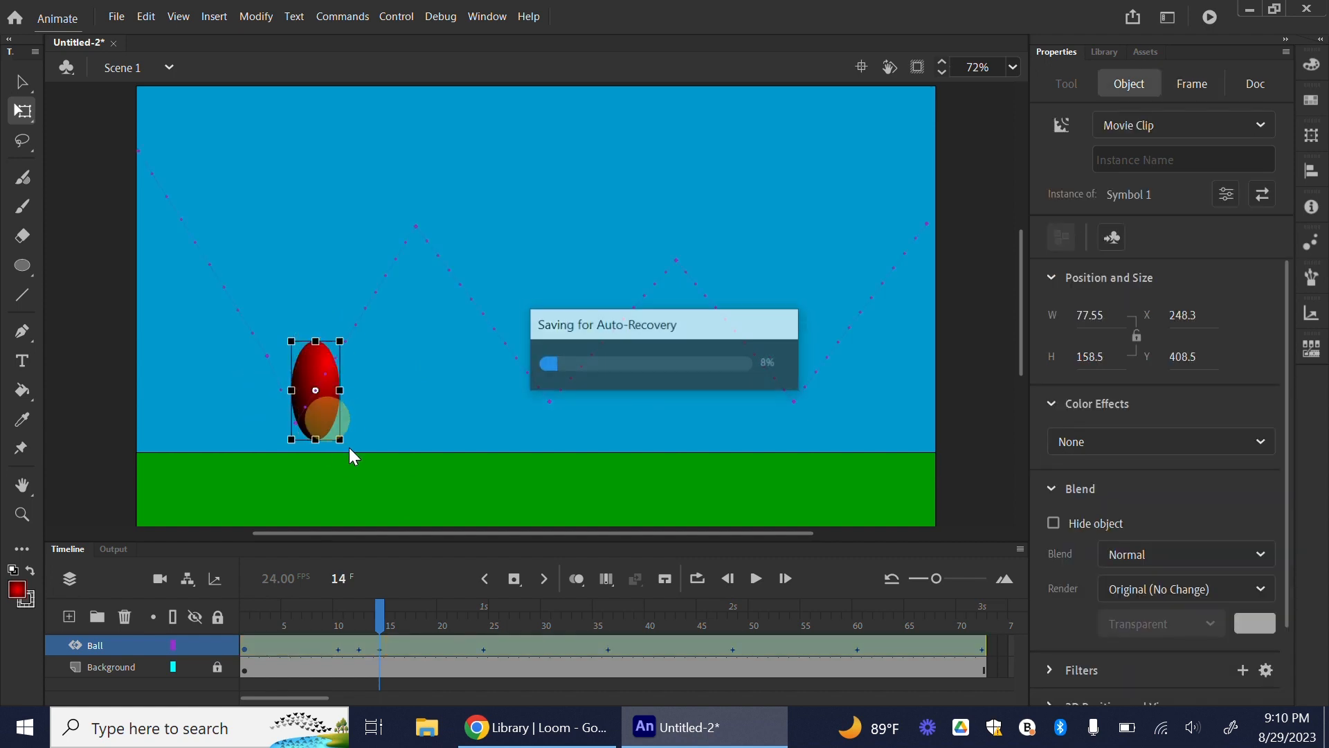
drag(346, 450, 329, 465)
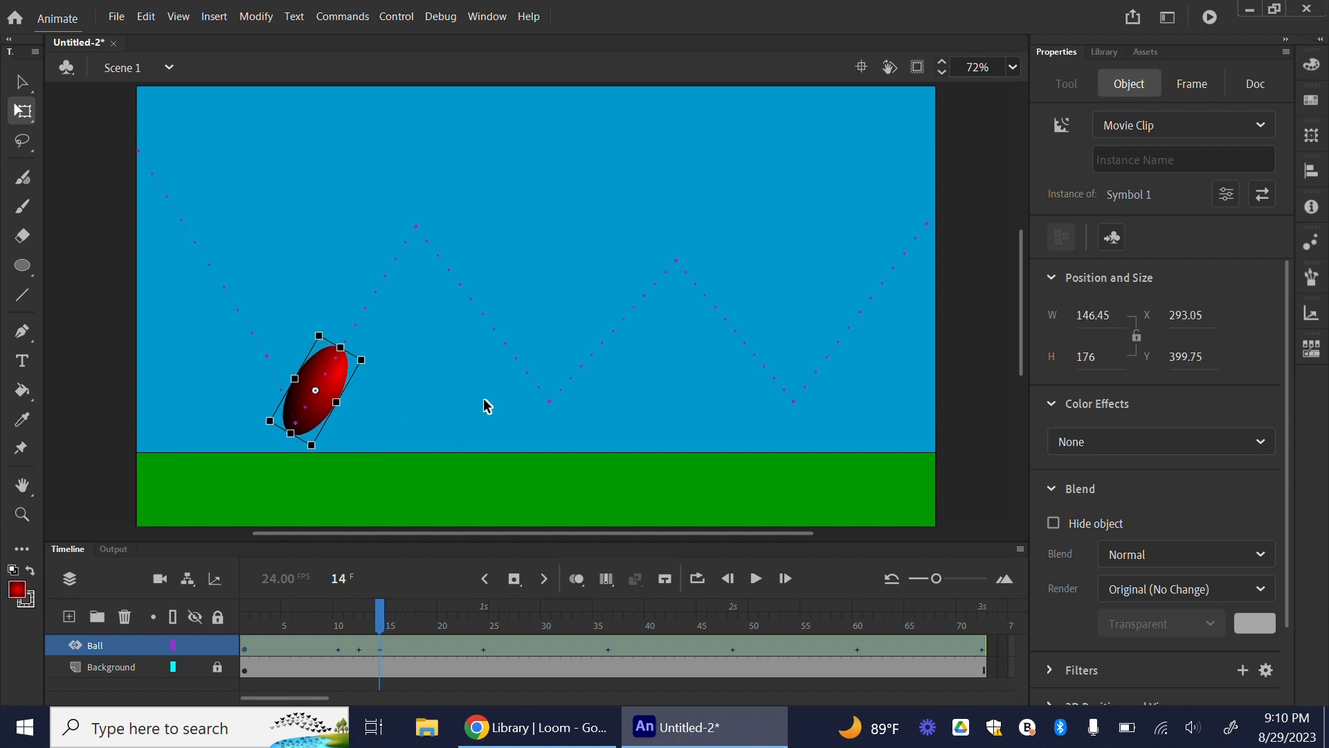
At frame 34, narrow and lengthen the ball, and tilt it diagonally along the second descending path.
drag(362, 620, 487, 615)
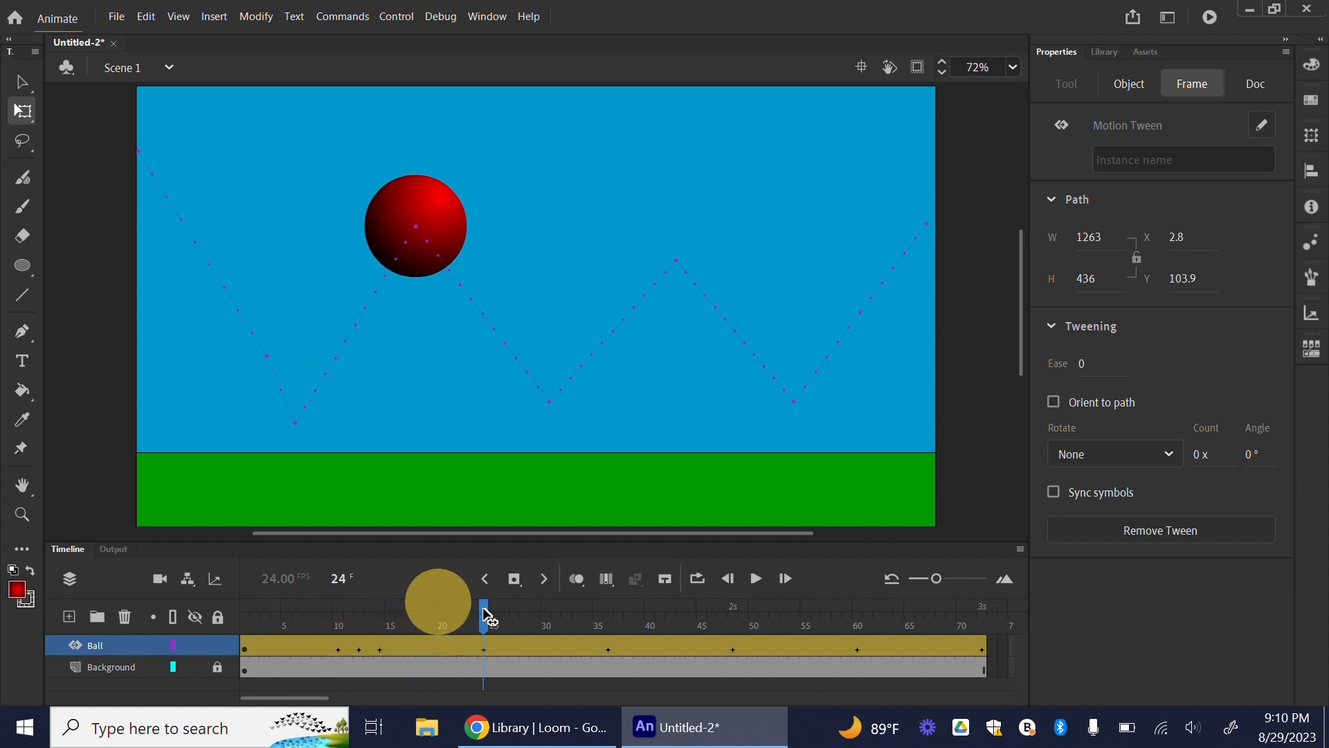
click(488, 647)
click(609, 649)
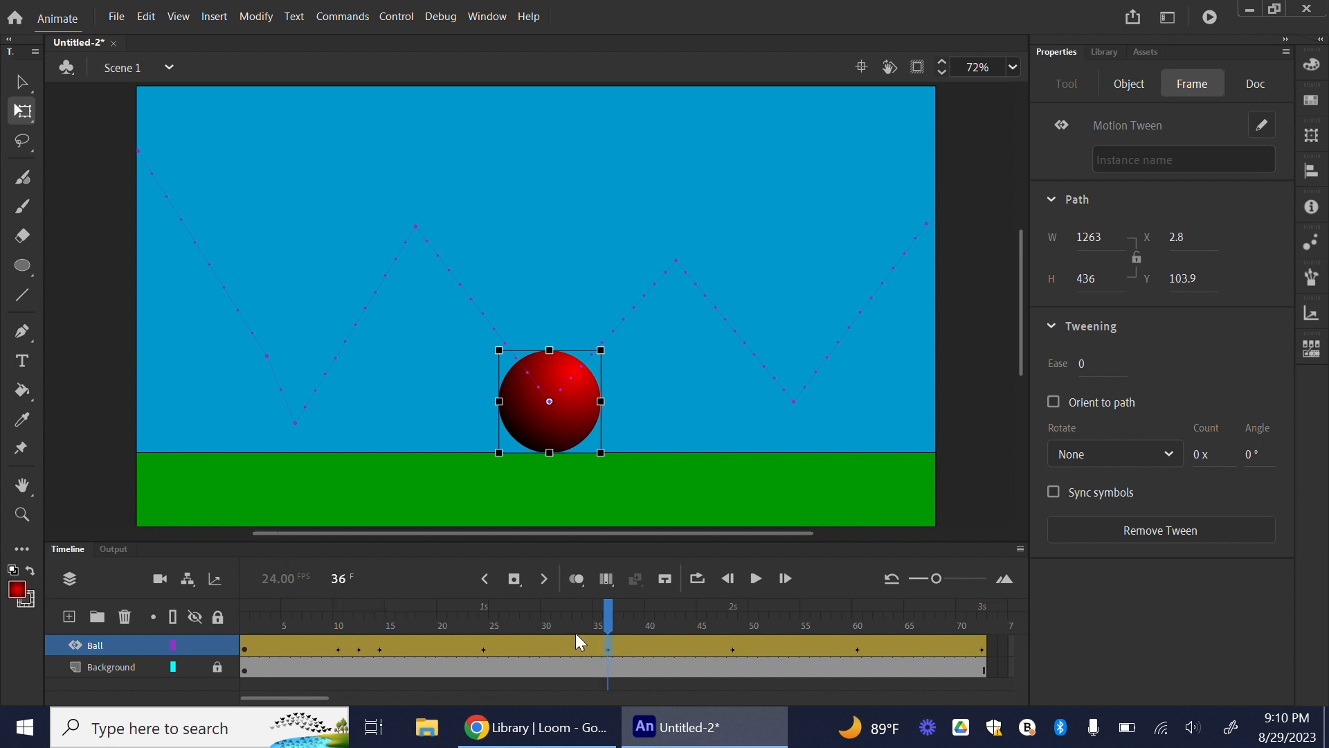
click(585, 651)
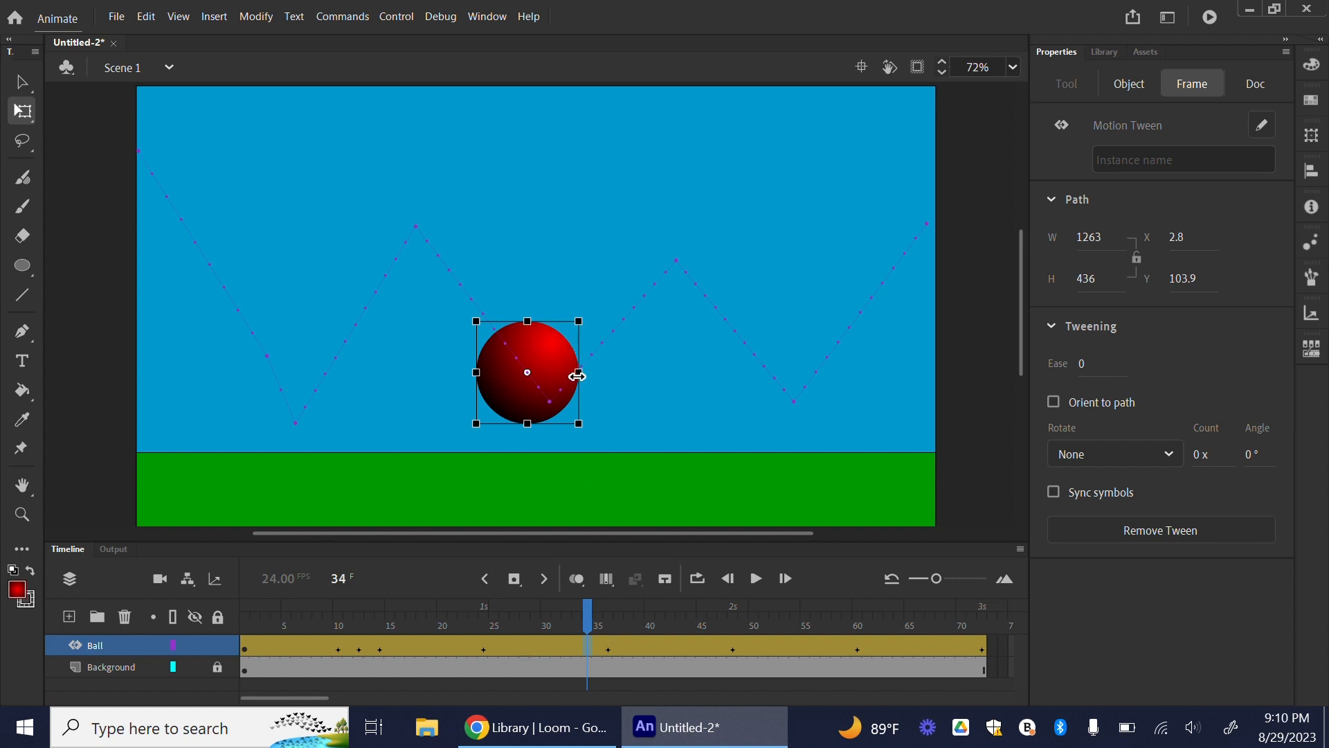
drag(578, 375, 562, 382)
drag(527, 321, 528, 305)
mouse_move(576, 443)
mouse_down()
mouse_move(618, 418)
mouse_move(562, 452)
mouse_up()
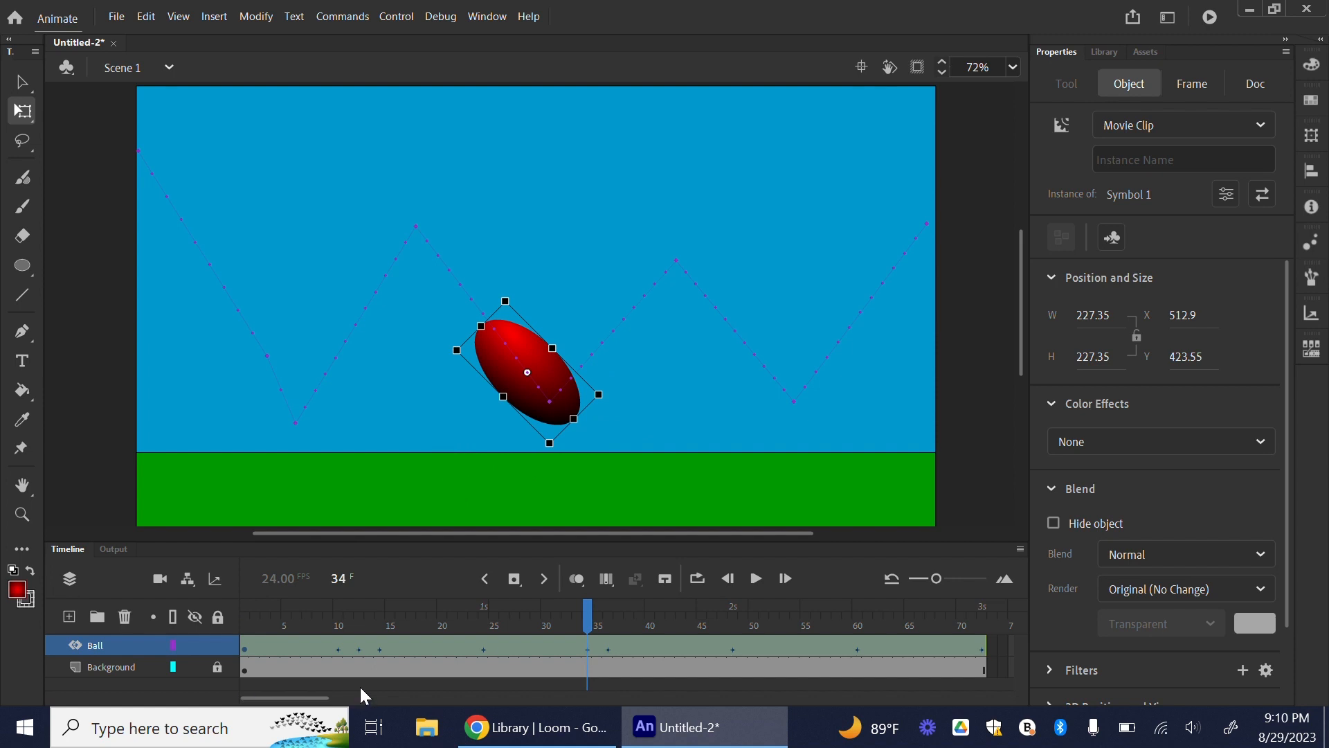
Shorten the stretched ball at frame 34 slightly, using the frame 10 shape as reference.
click(342, 651)
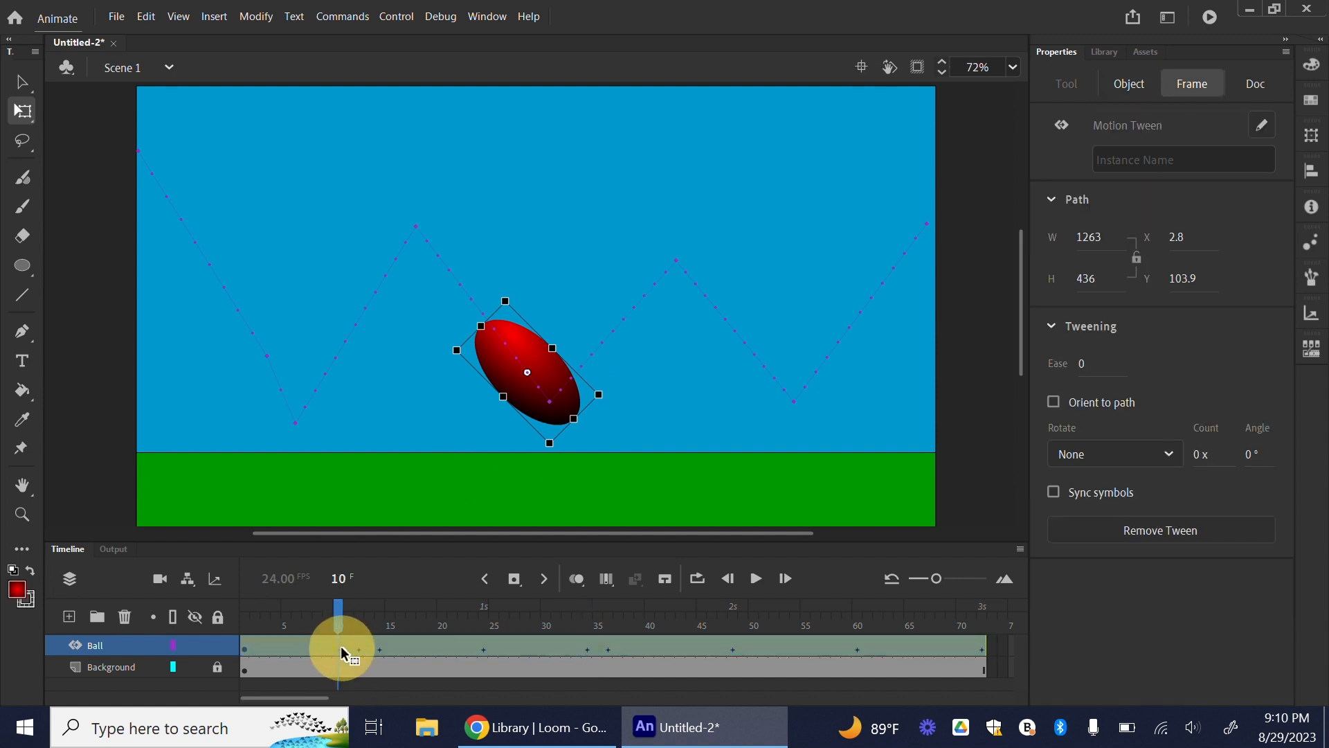
click(589, 654)
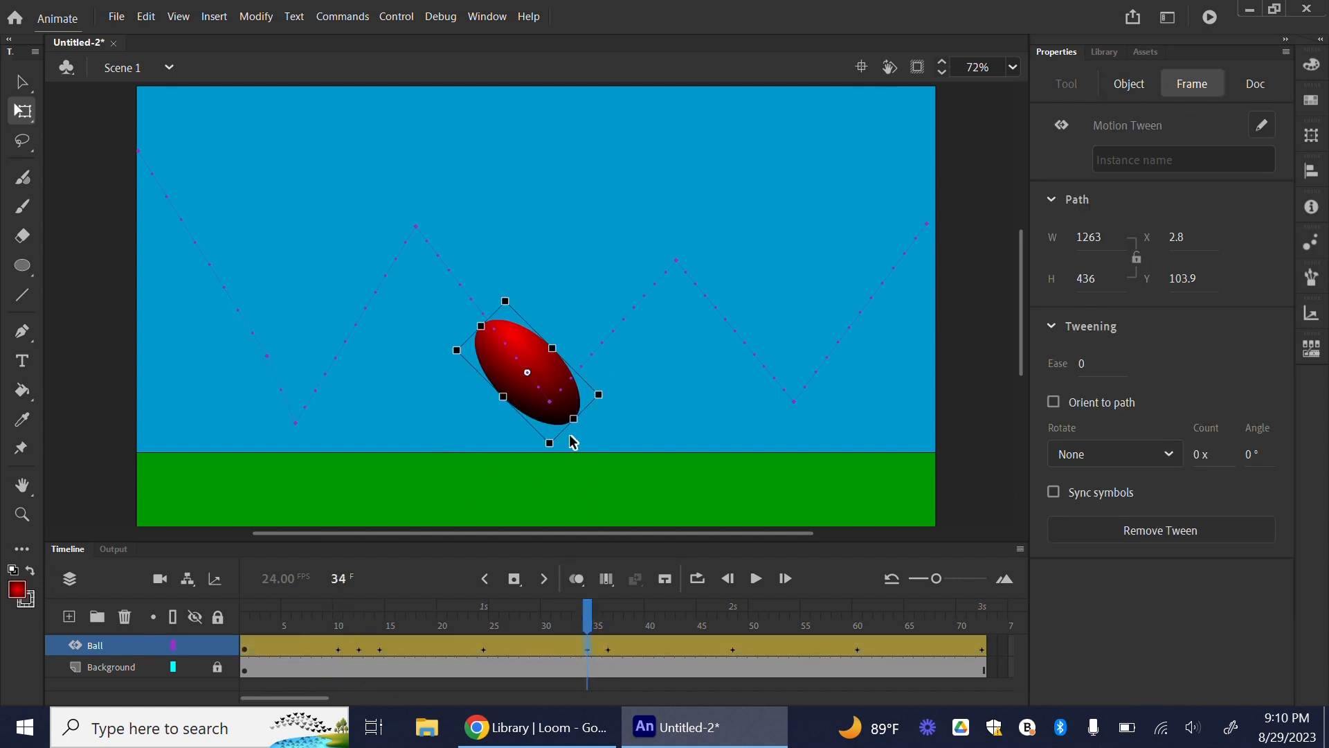
click(481, 327)
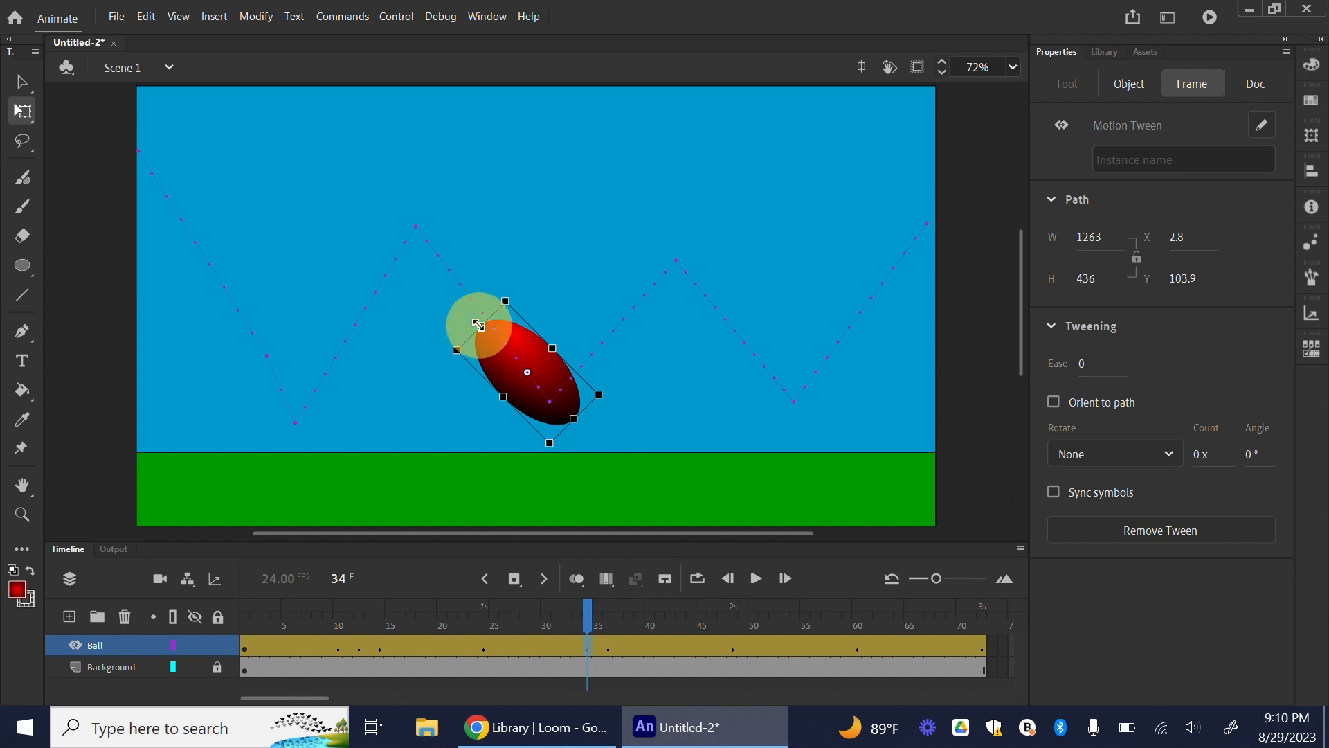
drag(483, 328, 486, 332)
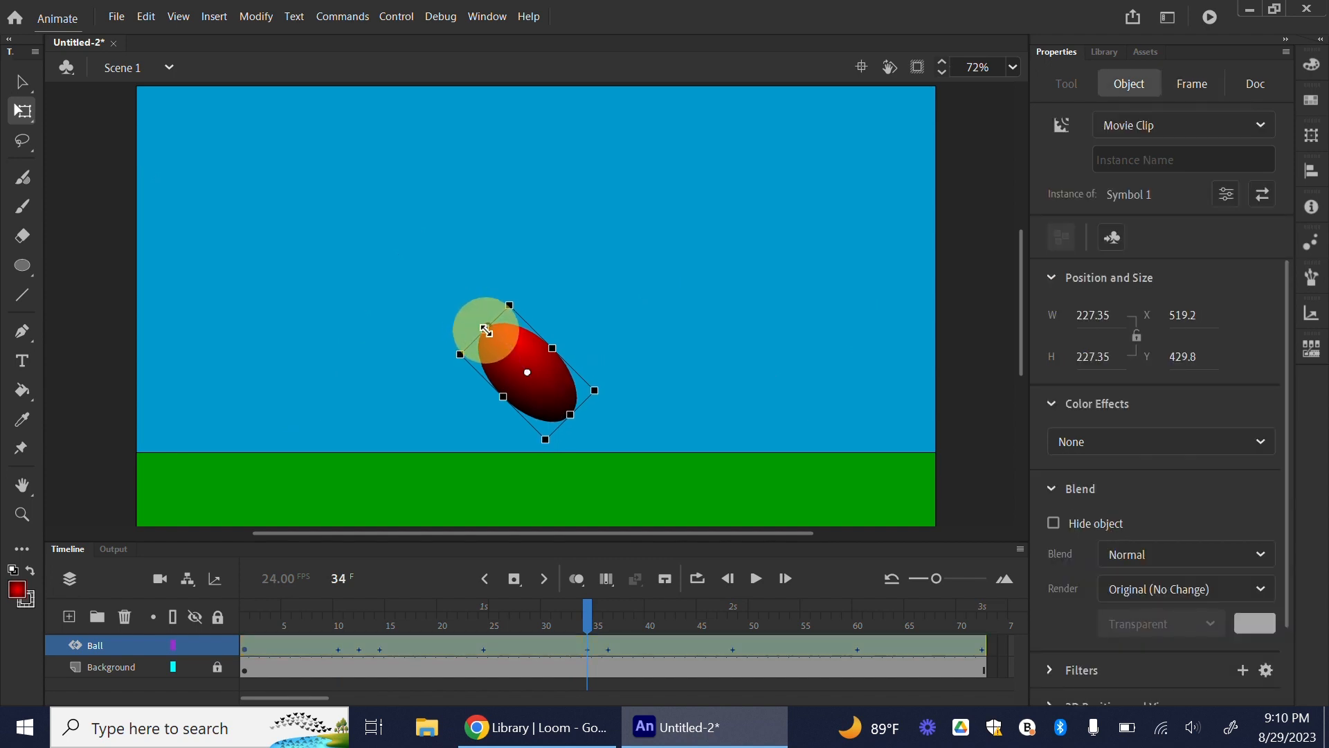
Squash the ball at frame 36 into a wide ellipse resting on the ground, slightly less flat than the one at frame 12.
click(608, 650)
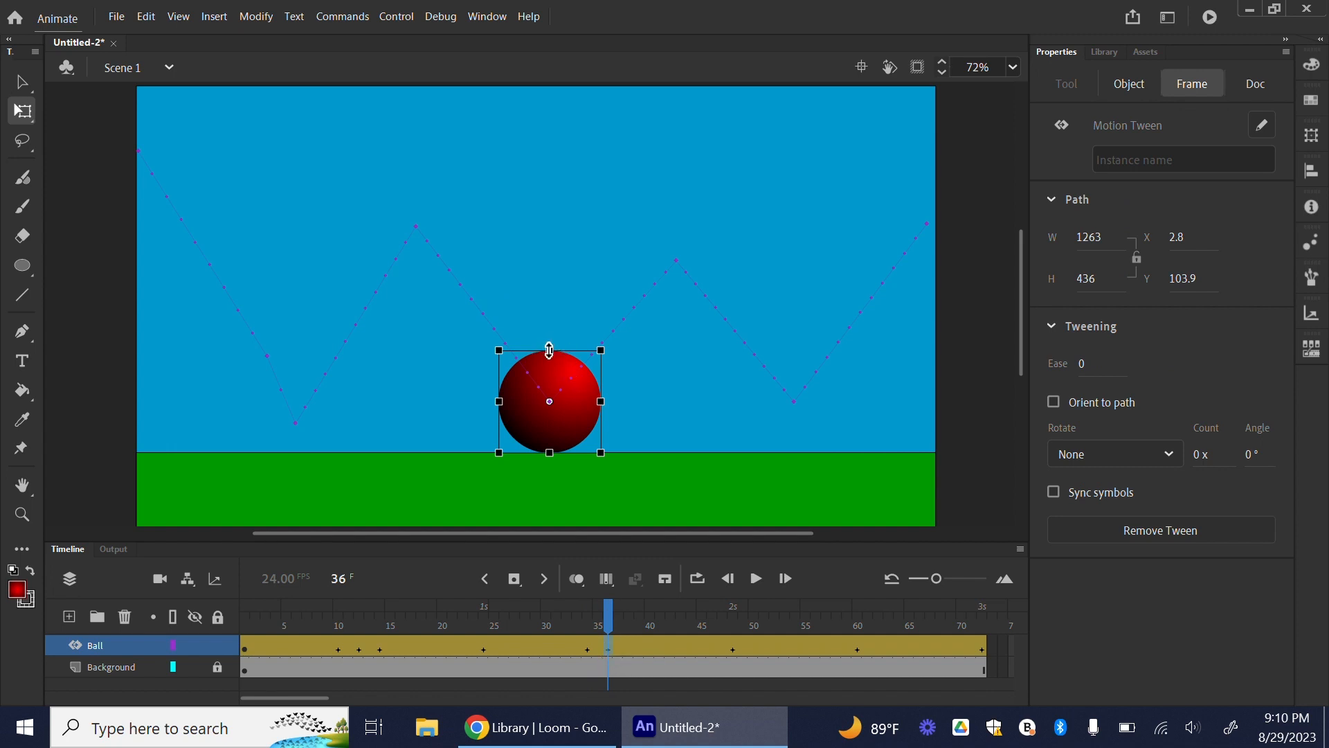
drag(554, 349, 611, 418)
click(368, 652)
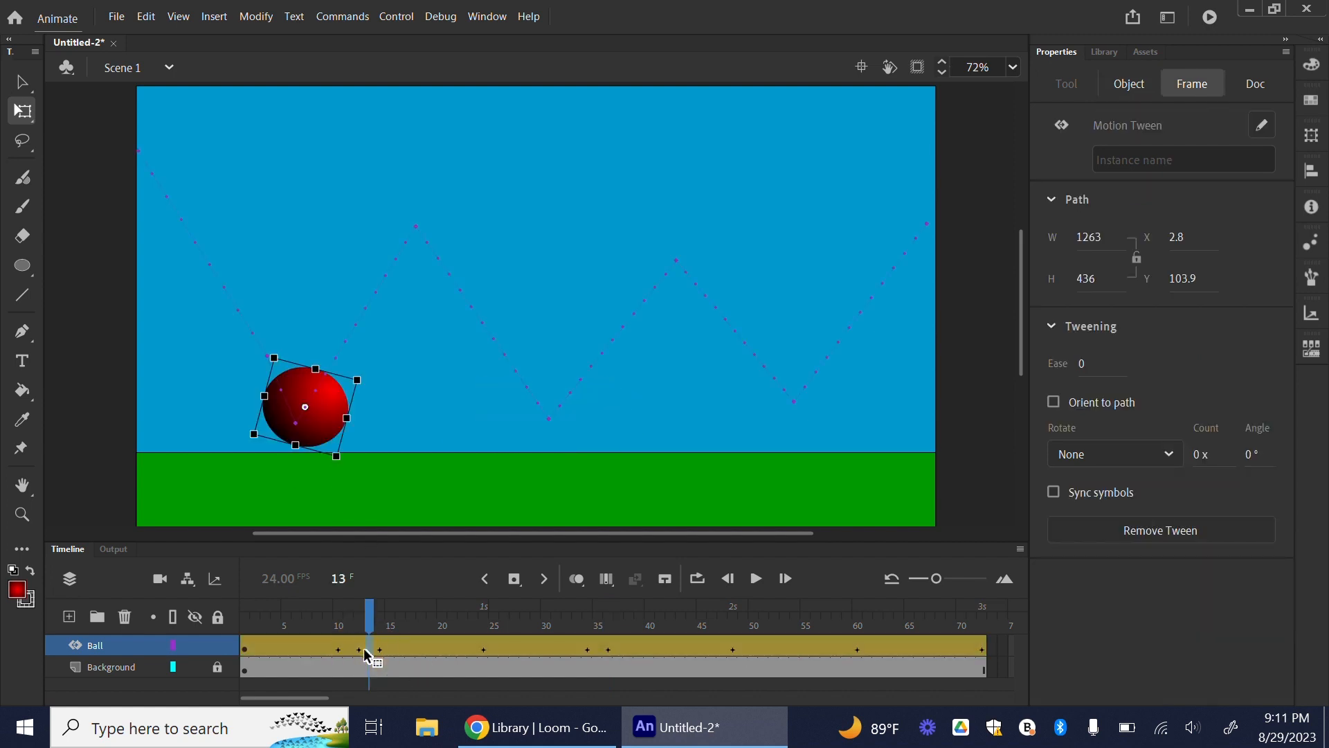
drag(357, 657, 361, 654)
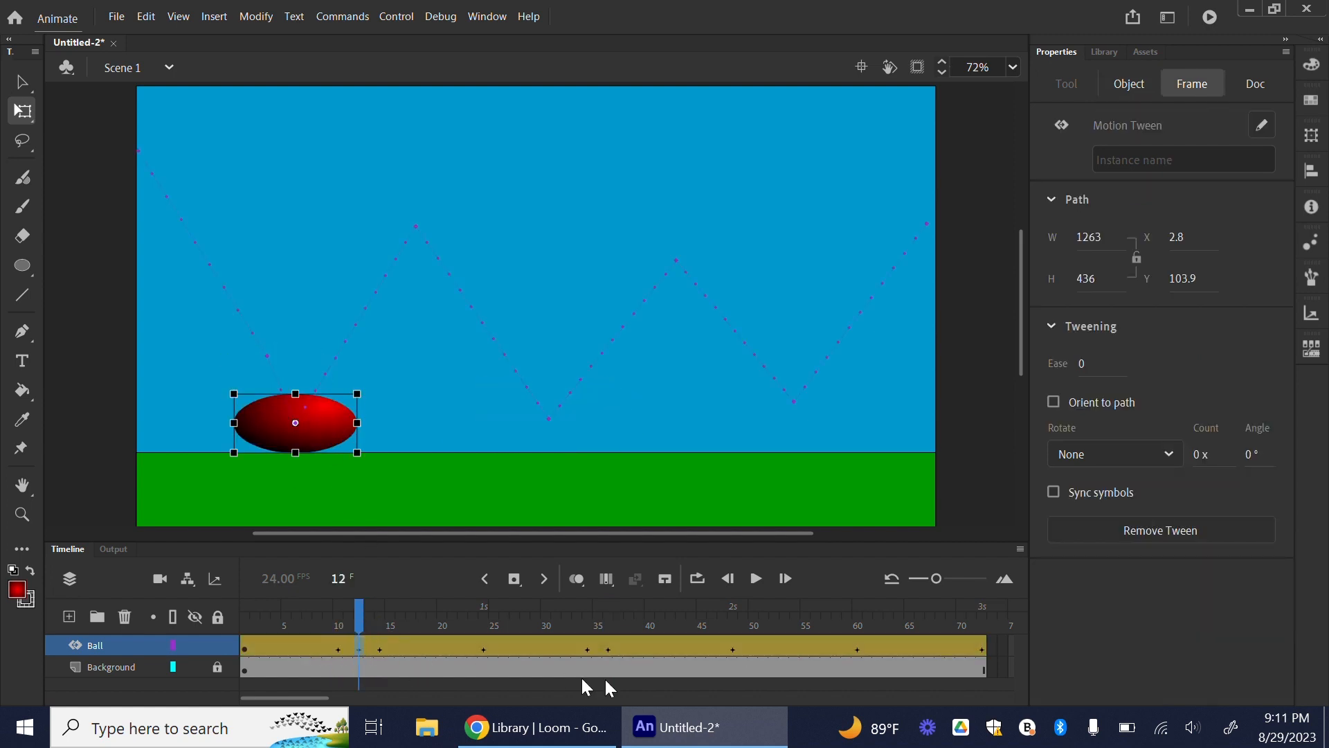
click(600, 651)
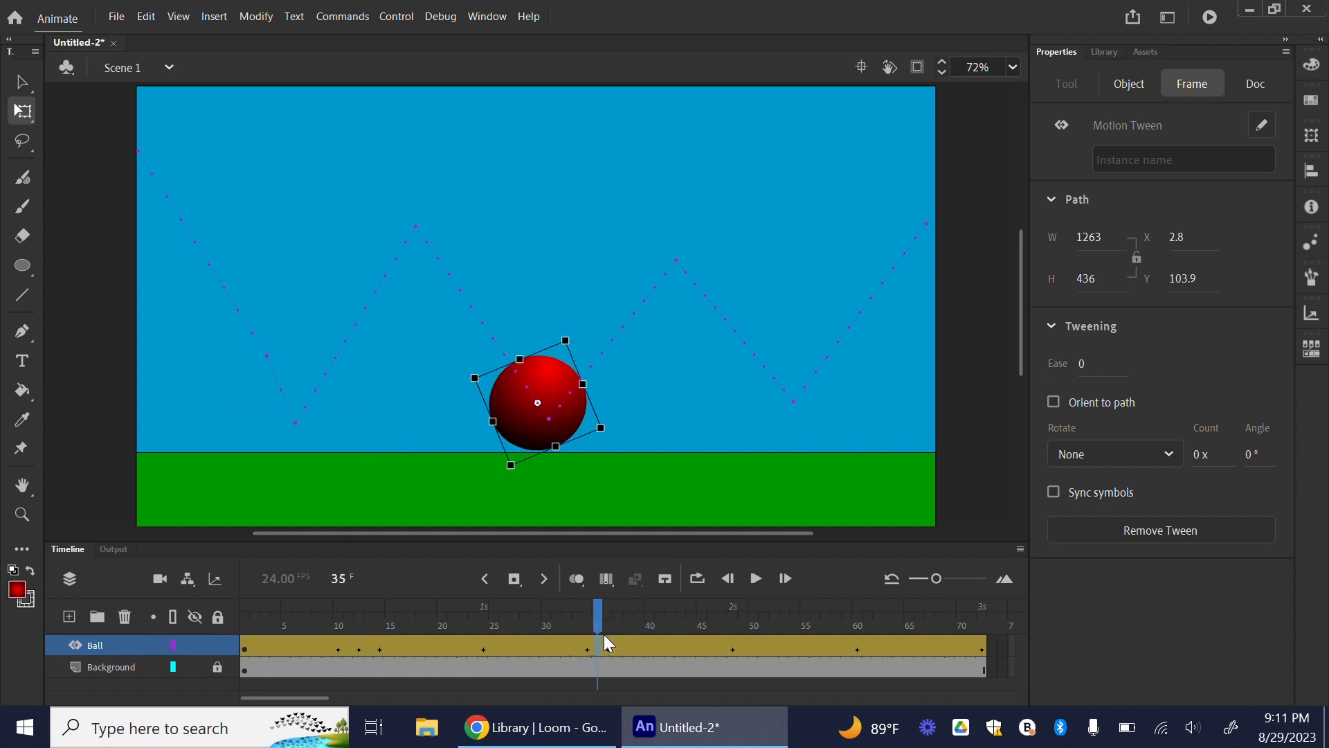
click(608, 653)
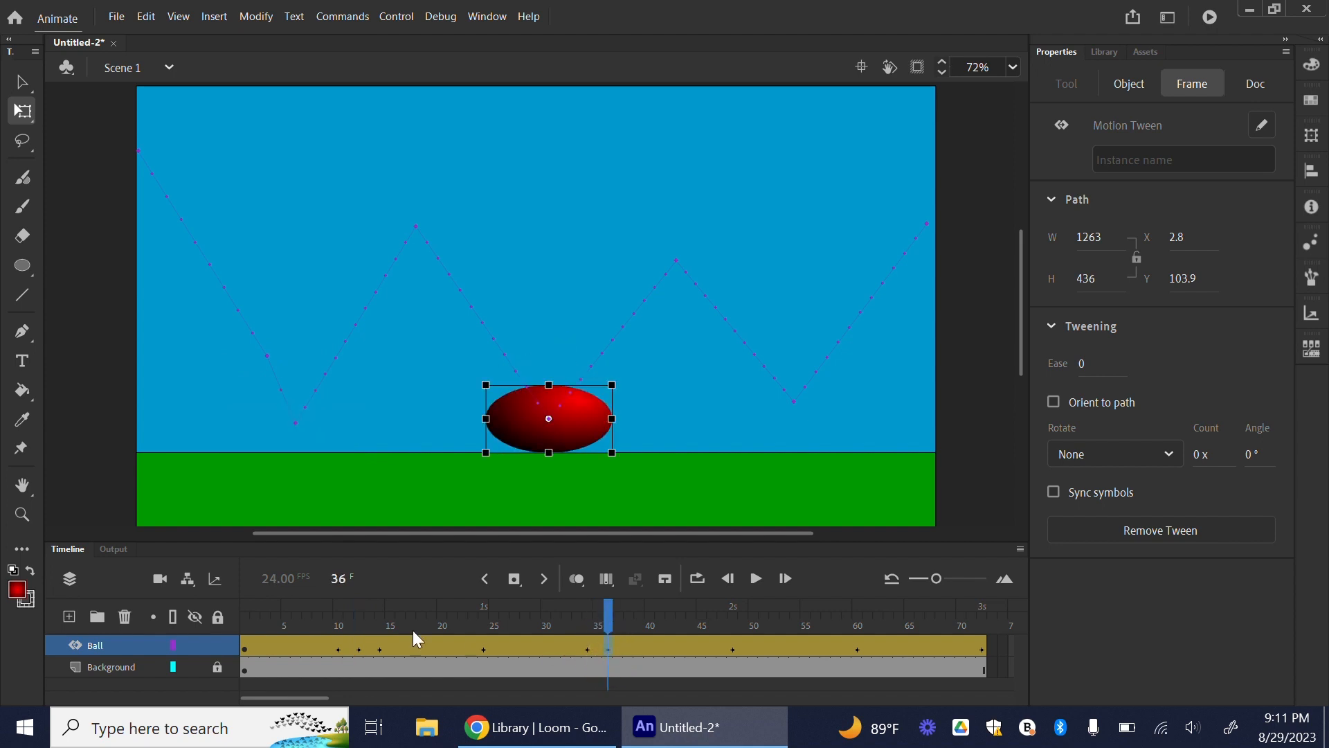
click(360, 653)
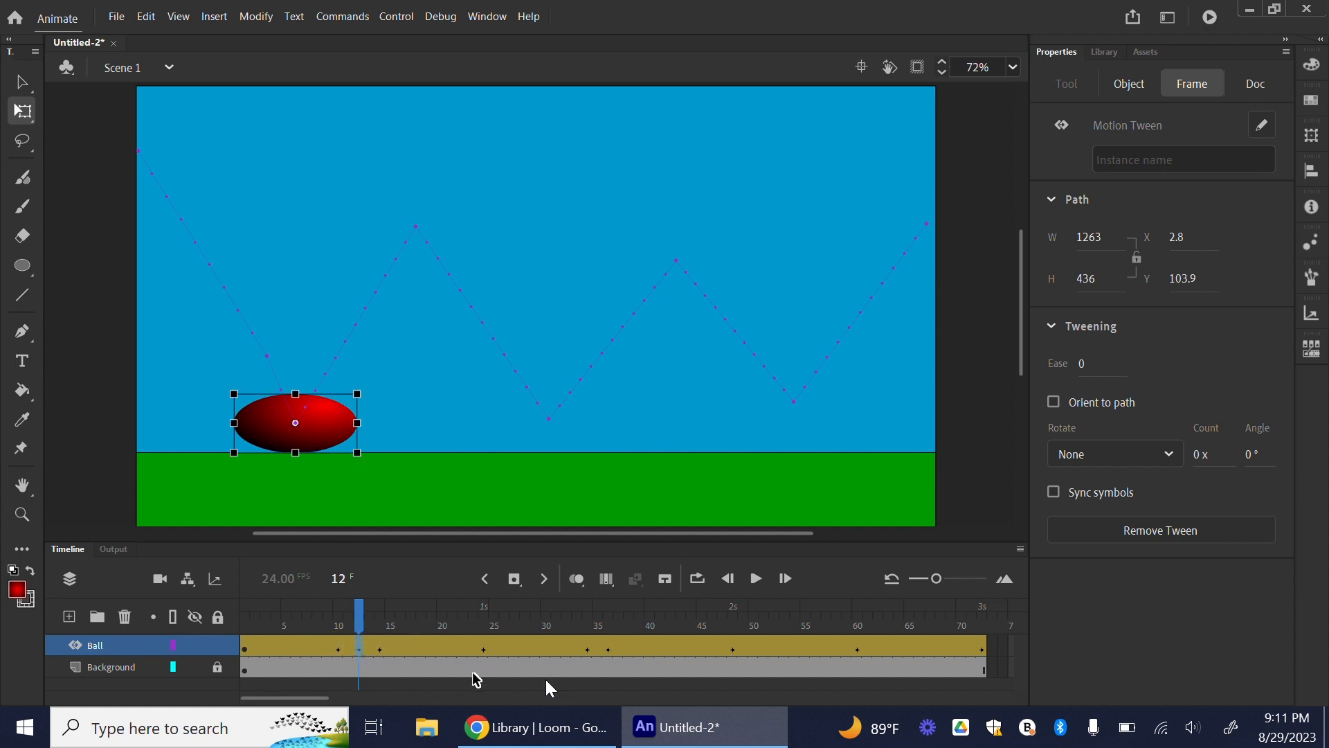
click(609, 651)
drag(611, 616, 611, 651)
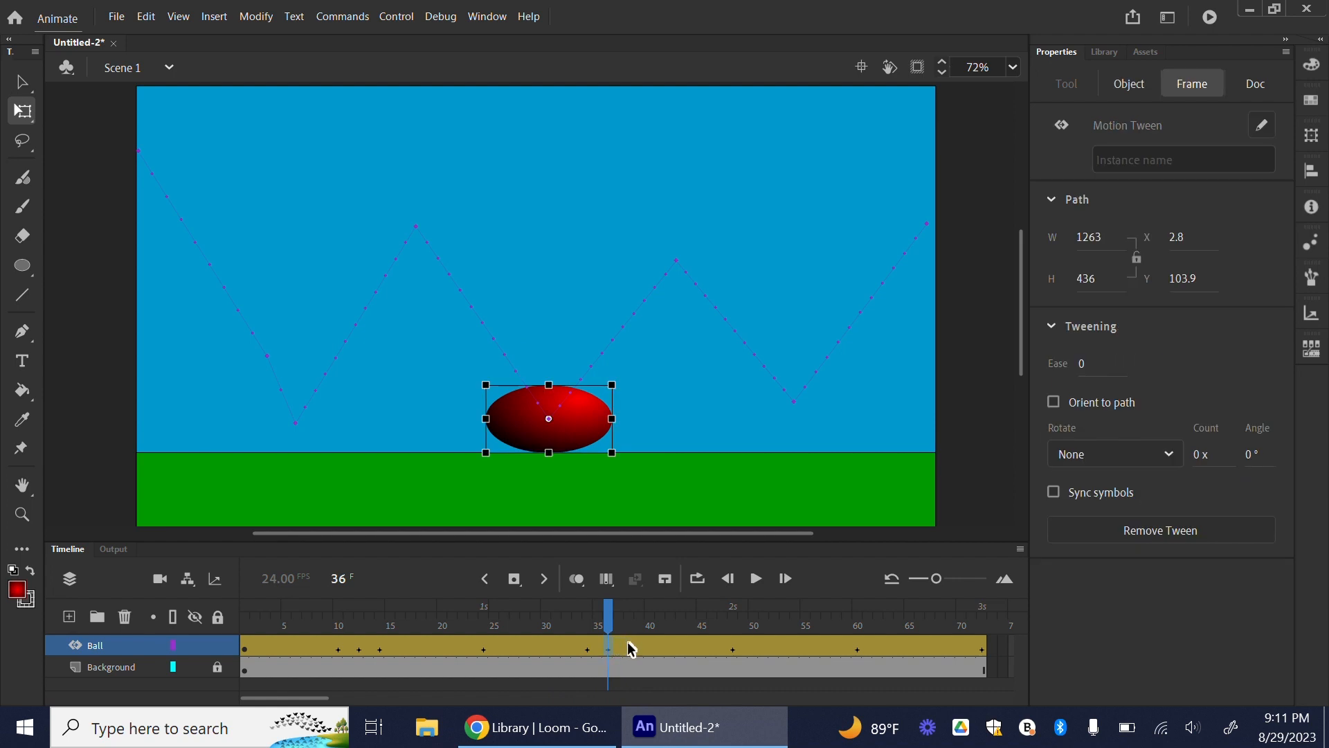
At frame 38, stretch the ball into a narrow ellipse and tilt it diagonally along the second rising path.
click(625, 646)
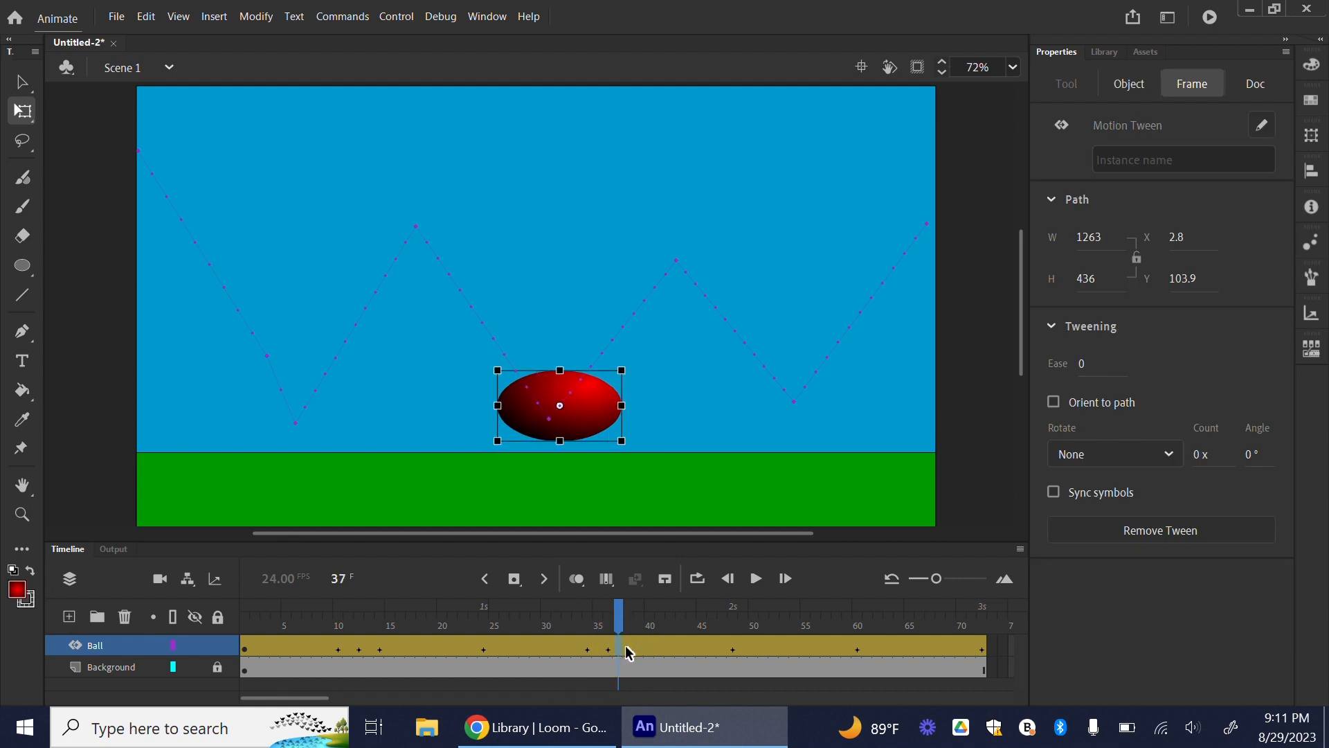
click(629, 647)
drag(510, 392, 571, 331)
drag(606, 462, 549, 454)
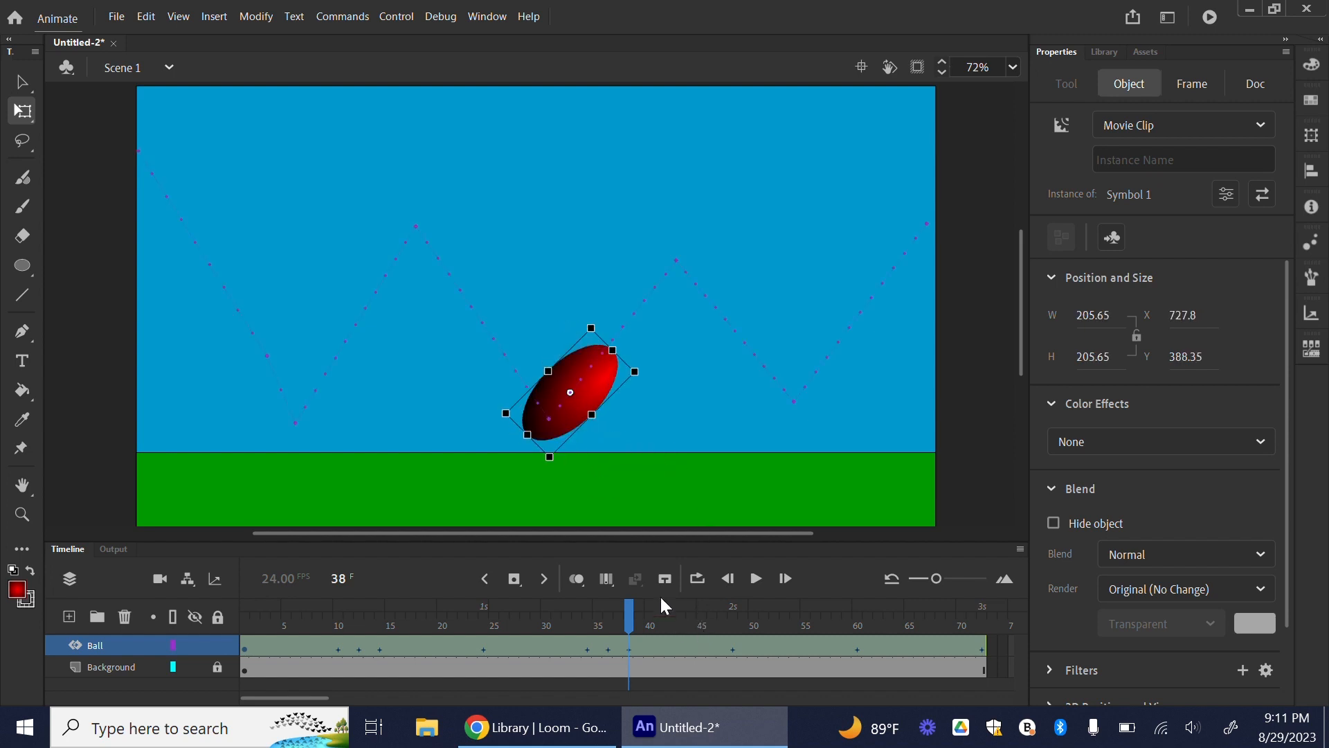
Compare the ball at frames 34 and 38, and lengthen the frame 38 ball slightly to an overall size of about 217 × 217 px.
click(588, 650)
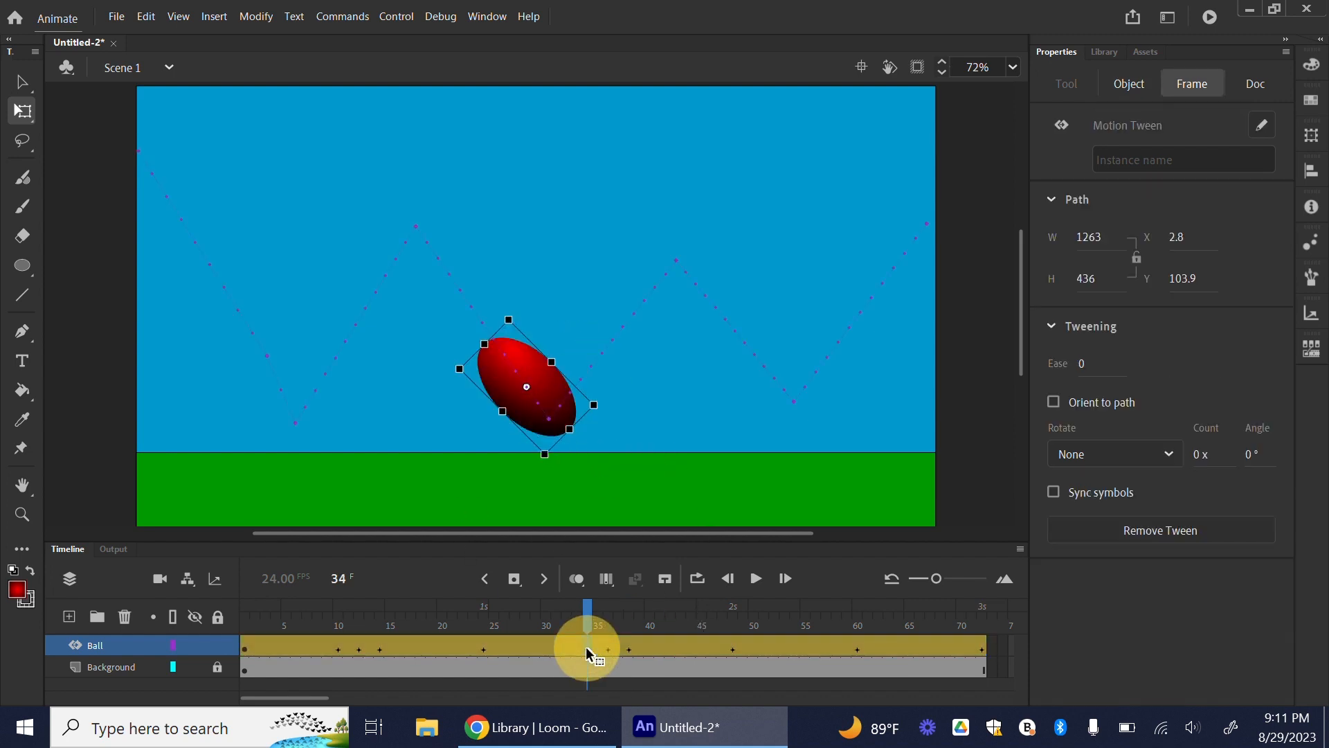
click(629, 657)
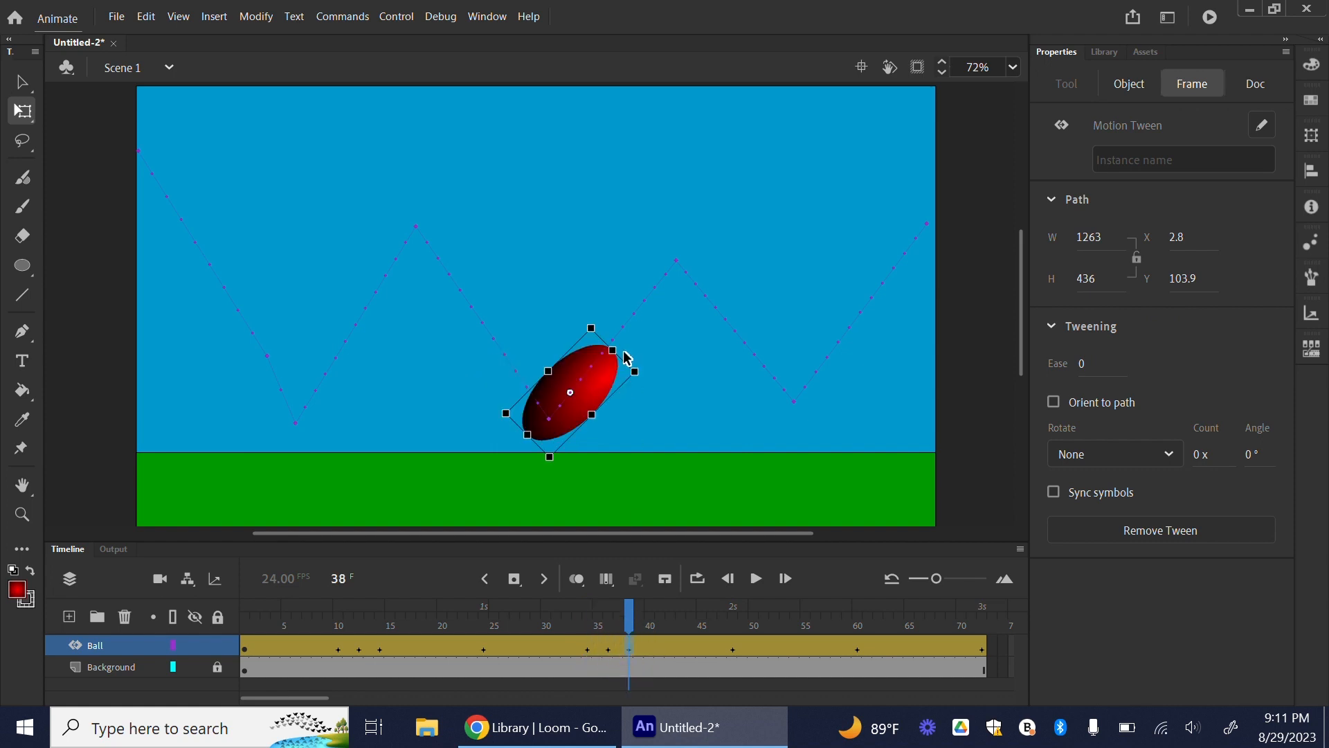
drag(615, 350, 616, 349)
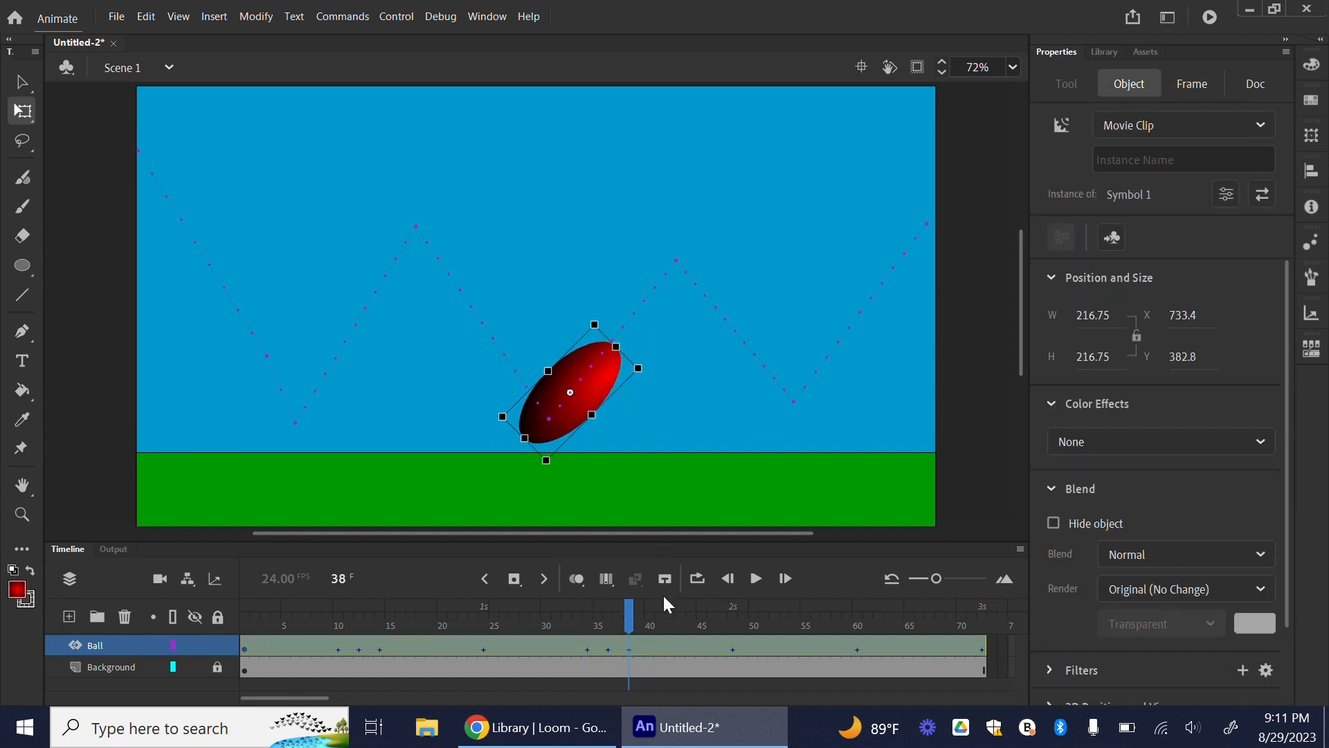
click(732, 652)
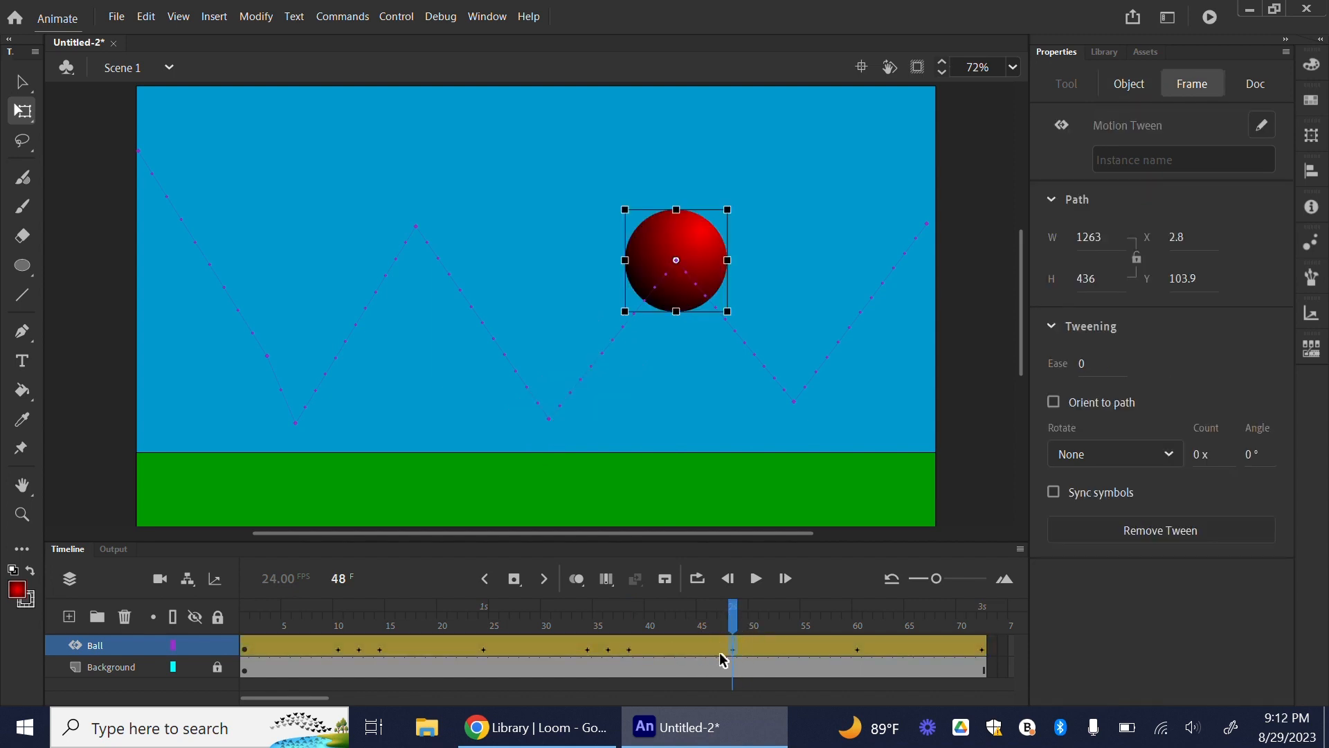
click(715, 627)
click(733, 649)
click(858, 648)
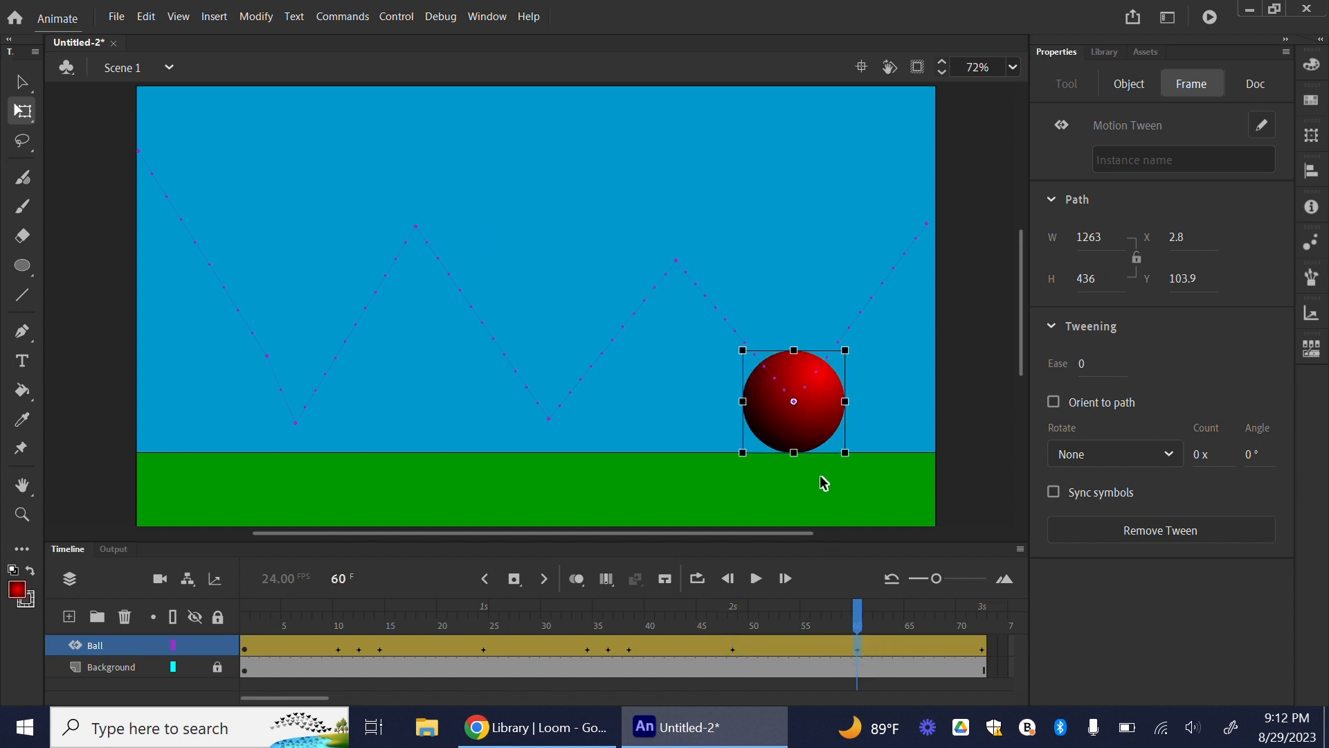
drag(845, 401, 823, 399)
drag(793, 354, 793, 341)
drag(840, 475, 898, 432)
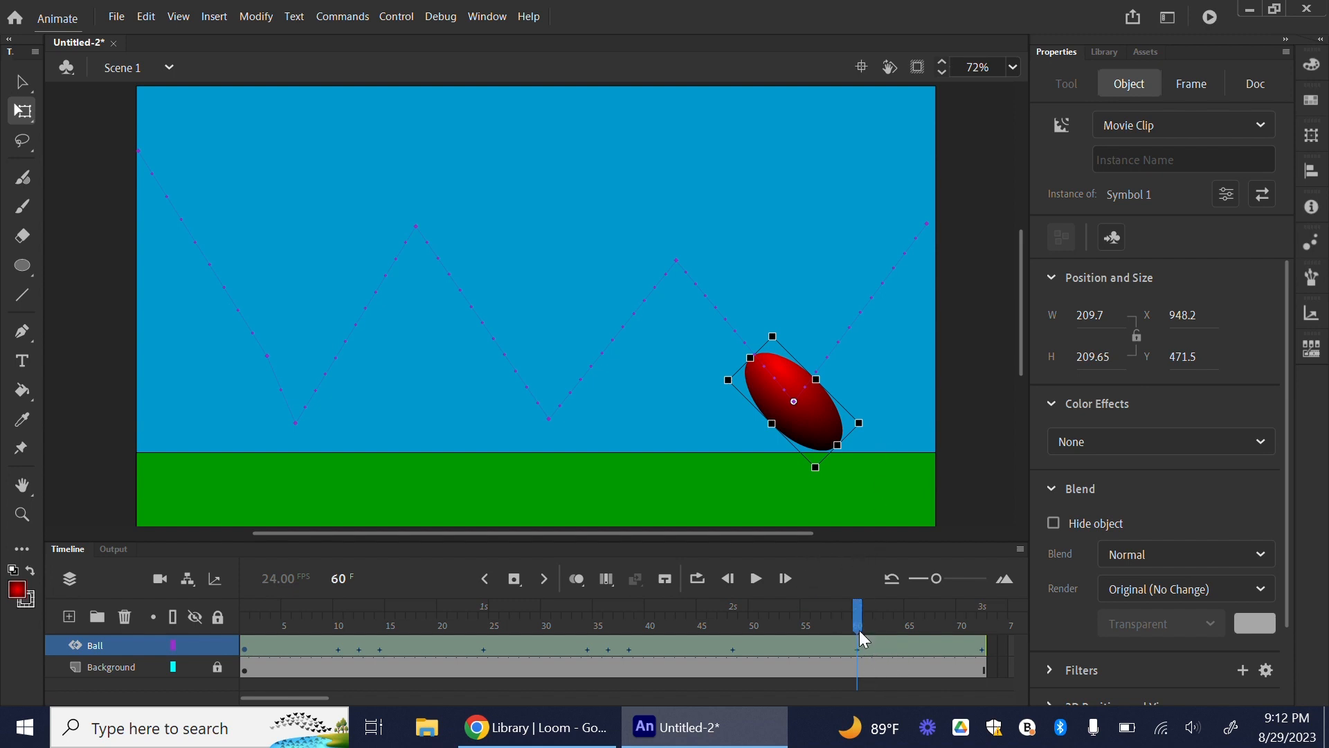
key(ctrl+z)
key(ctrl+z)
key(ctrl+z)
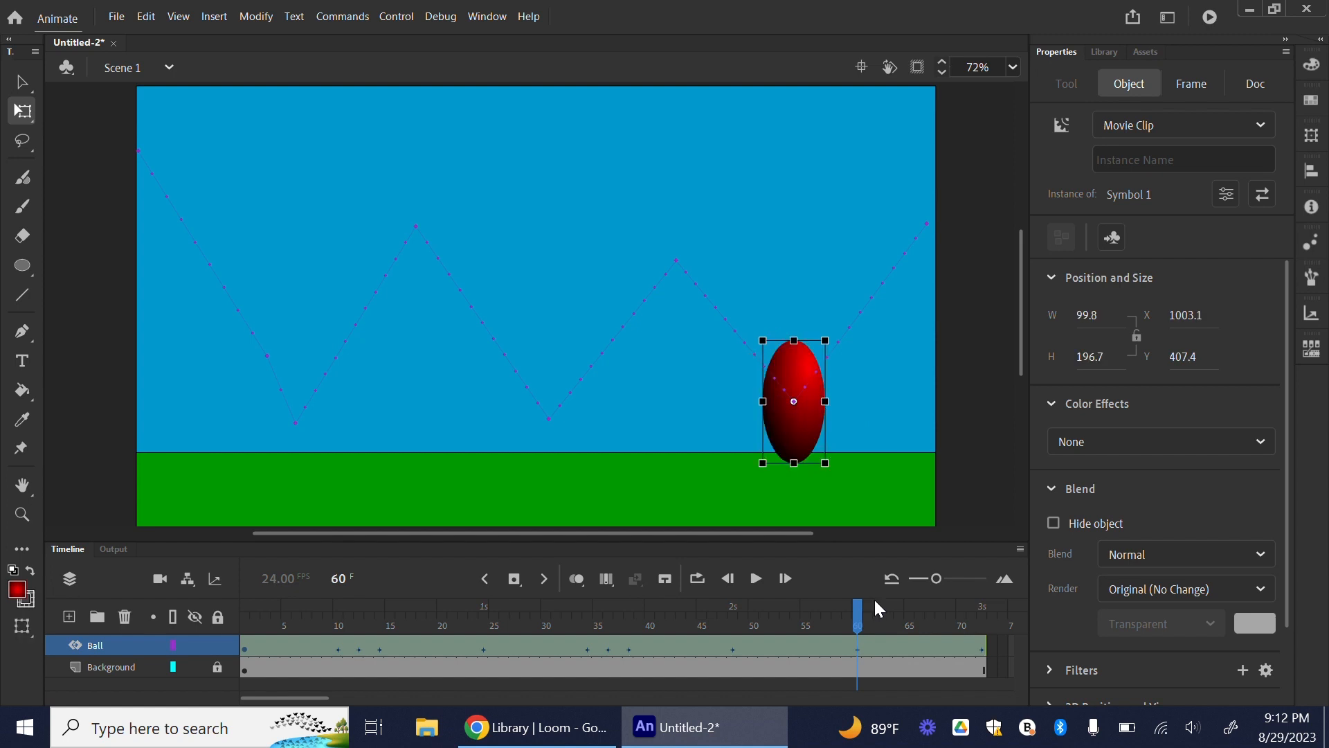
At frame 58, stretch the ball into a narrow ellipse of about 207 × 225 px overall, tilted along the third falling path.
click(836, 655)
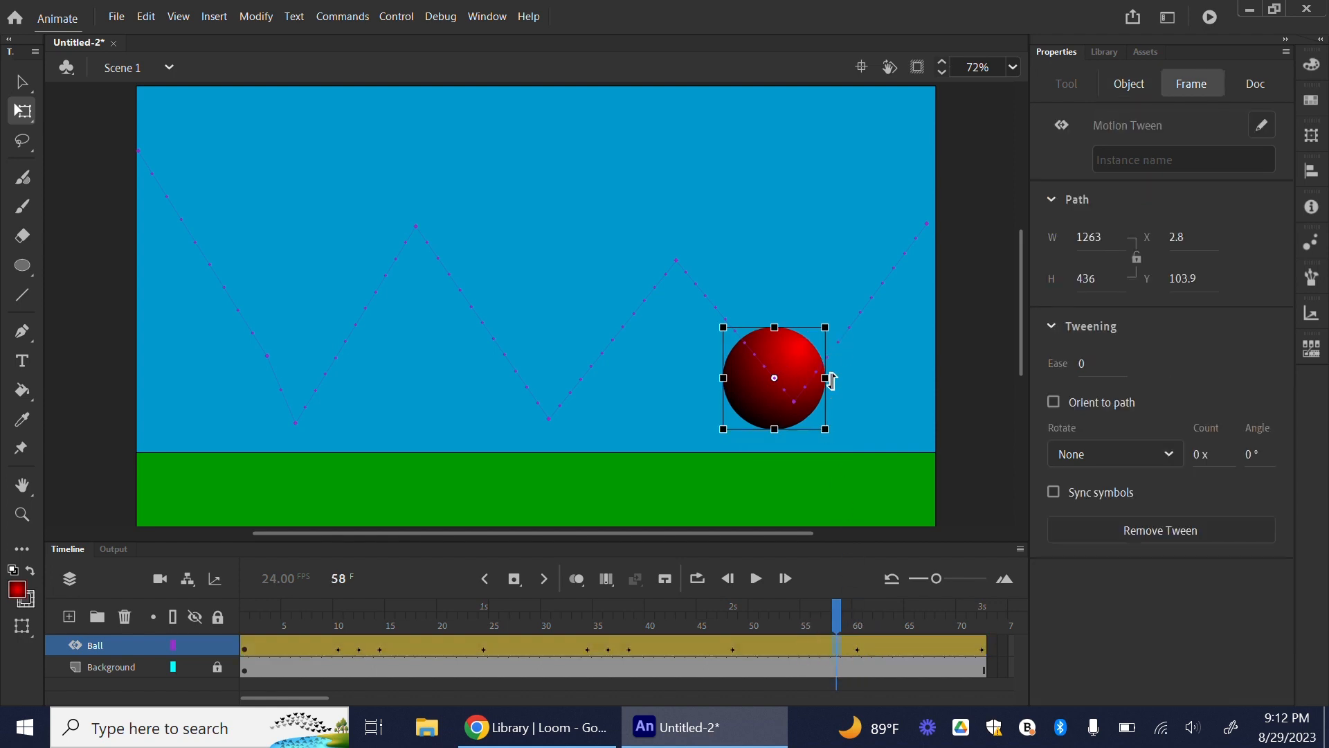
drag(828, 378, 803, 378)
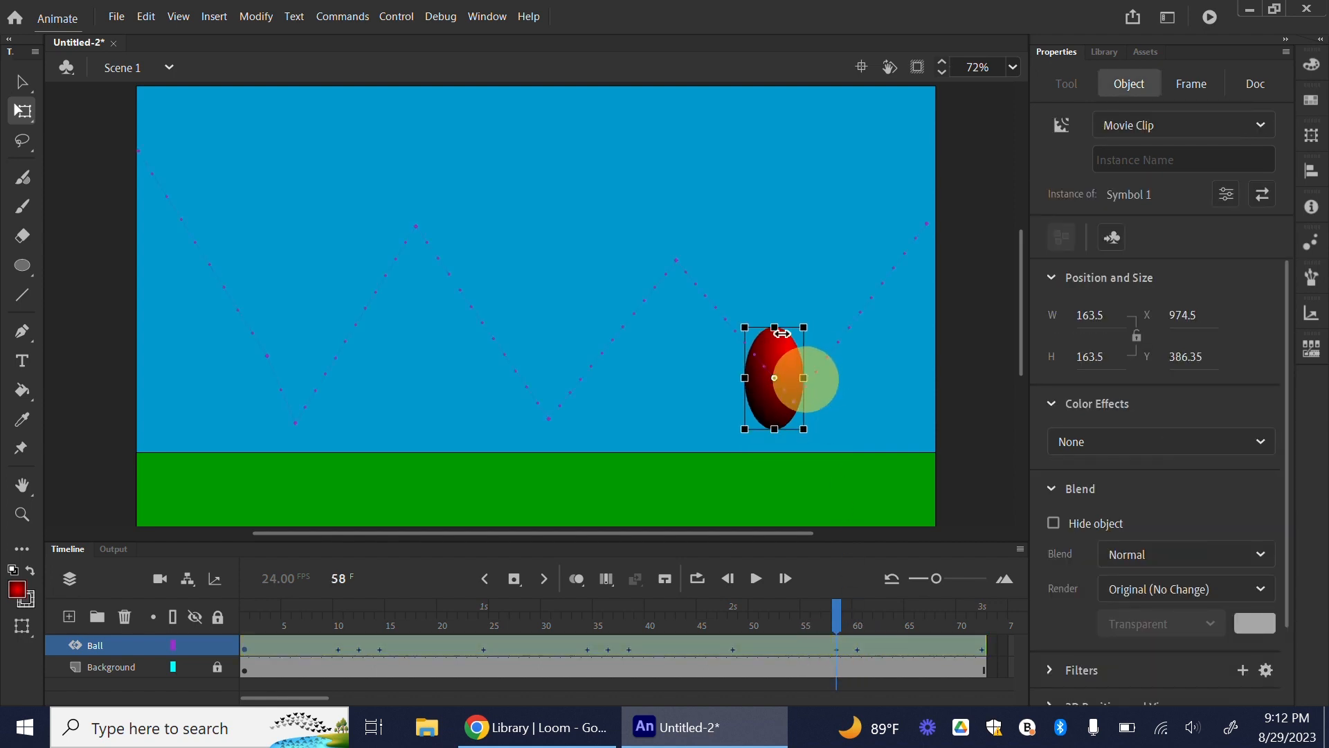
drag(767, 321, 768, 313)
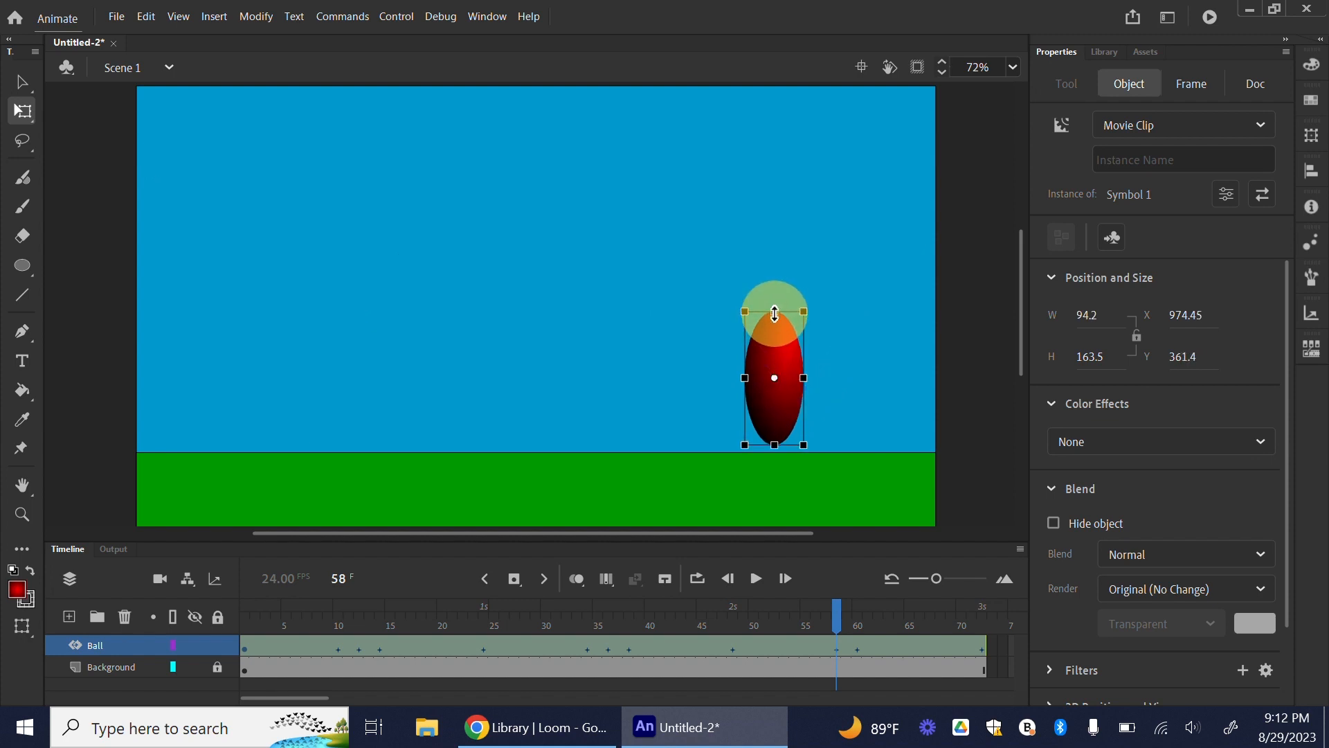
drag(812, 459, 866, 436)
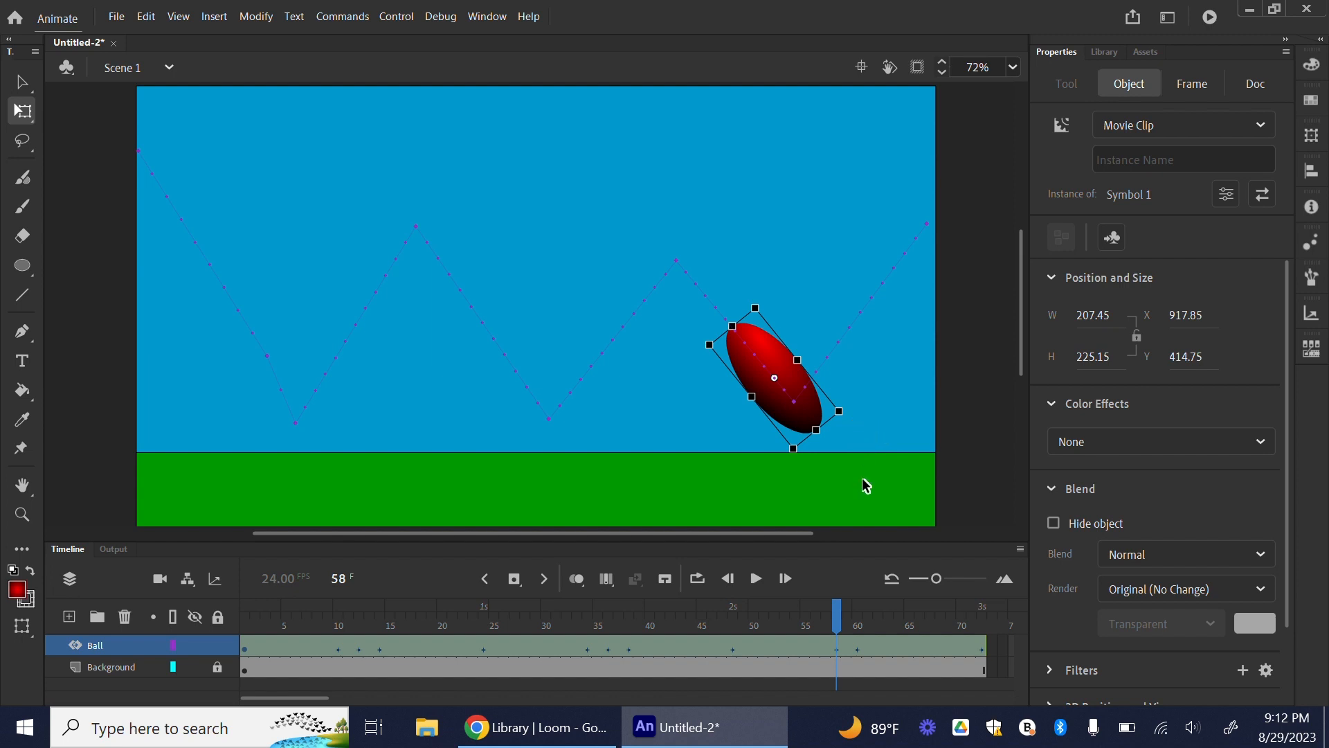
At frame 60, squash the ball into a wide ellipse about 97 px high resting on the ground, and compare it with frame 36.
click(858, 654)
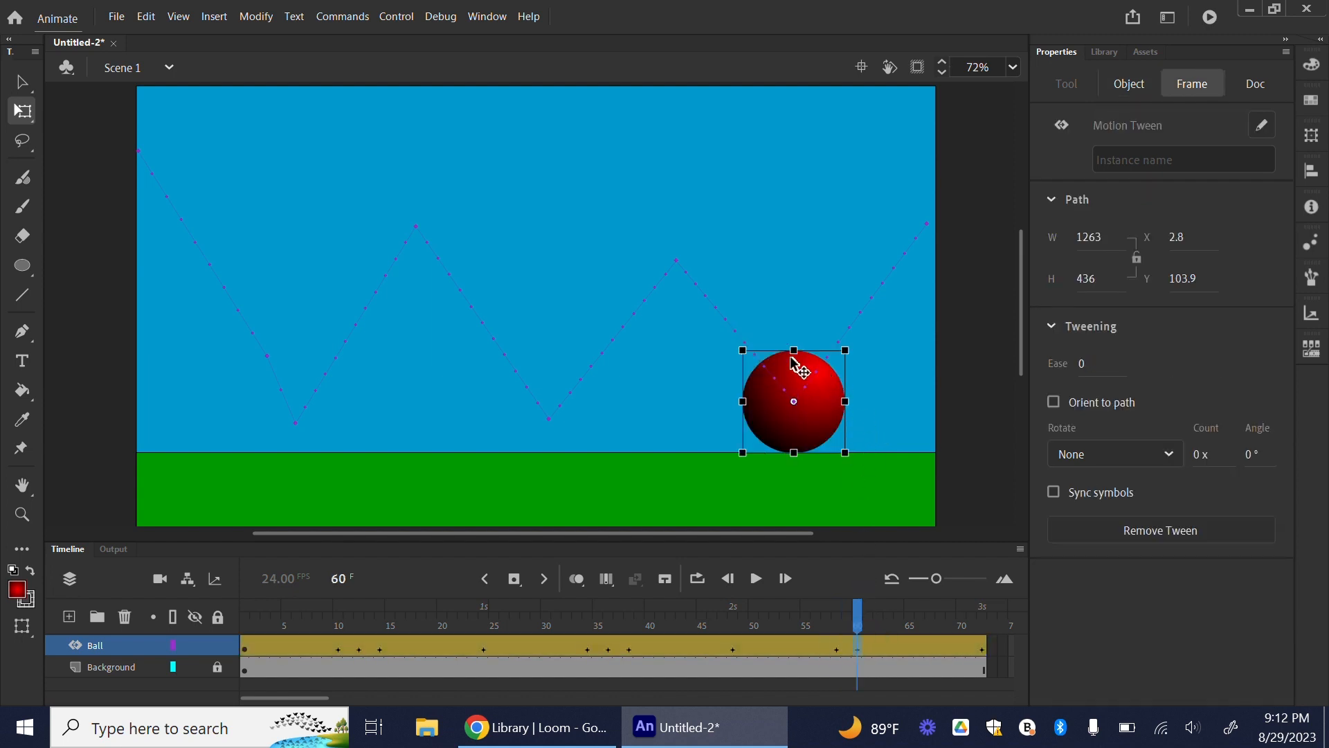
drag(794, 349, 859, 420)
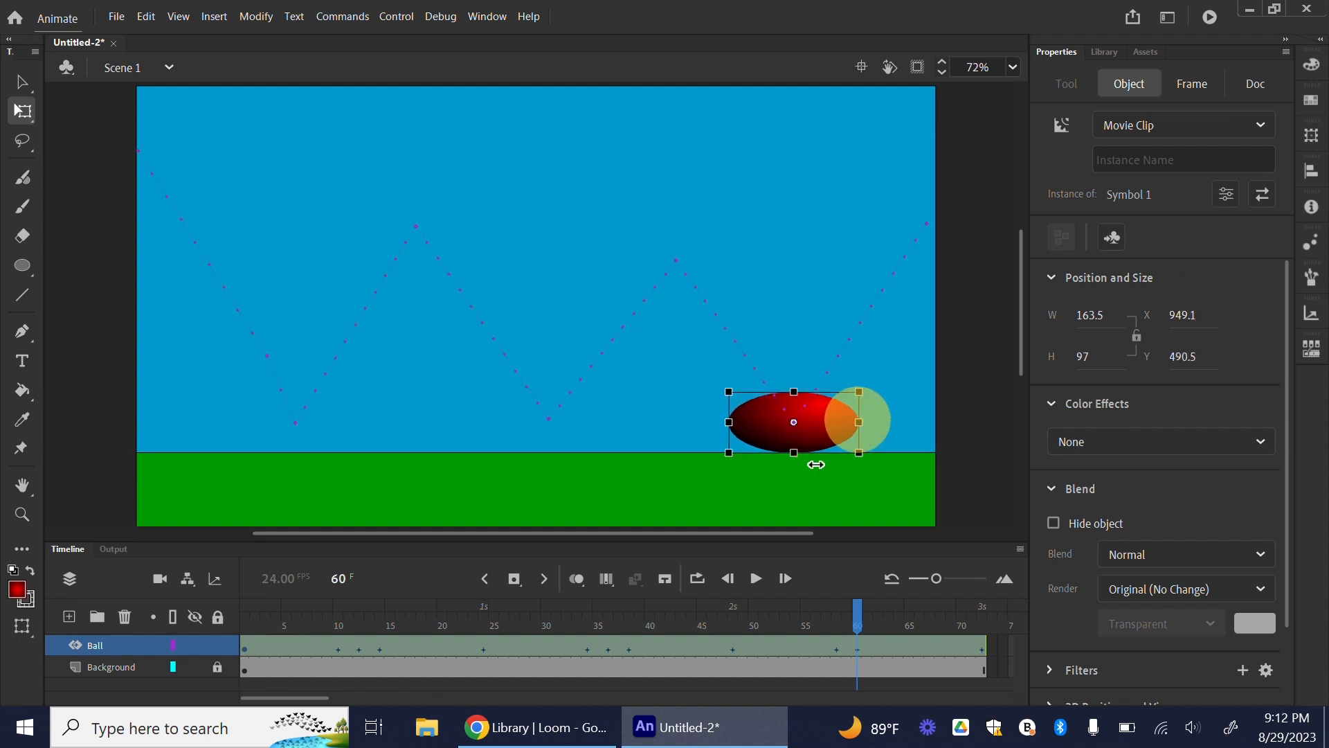
click(609, 650)
click(861, 650)
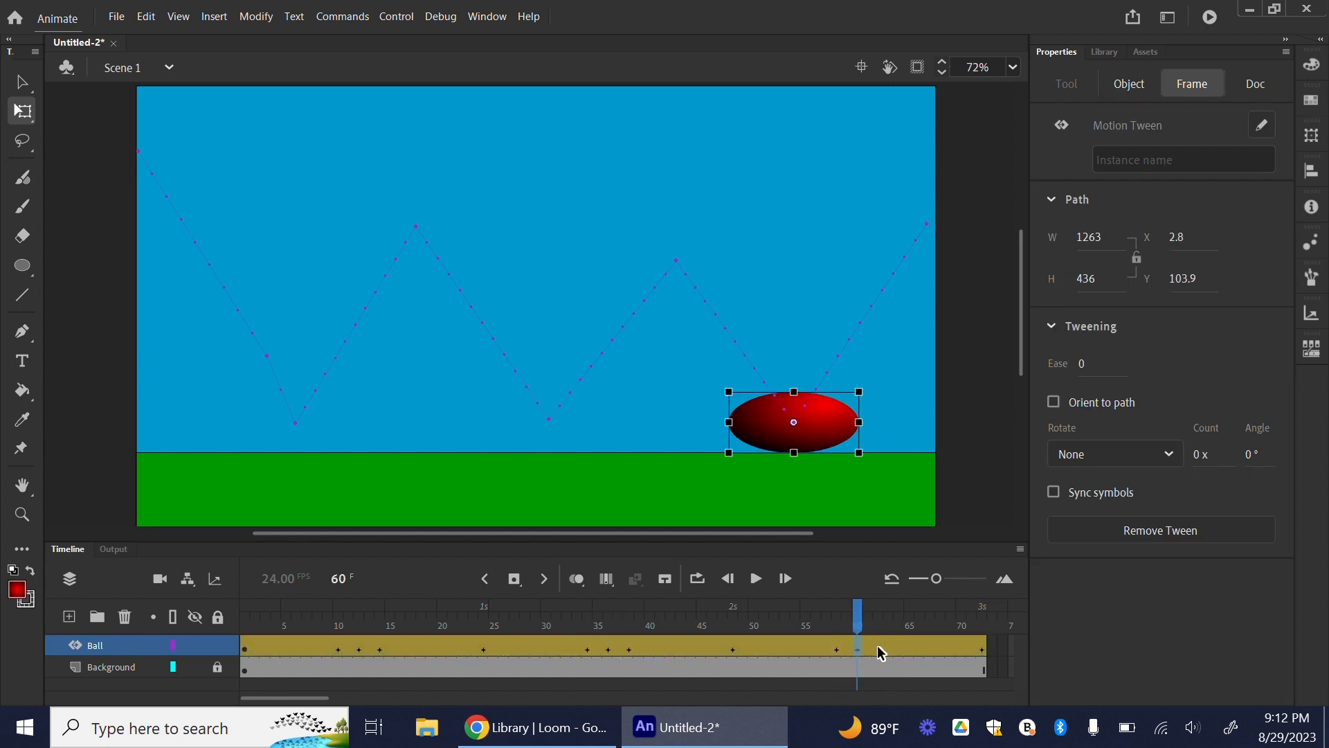
At frame 62, stretch the ball into a narrow ellipse of about 179 × 216 px overall, tilted along the last rising path.
click(882, 649)
drag(753, 389, 816, 327)
drag(795, 385, 786, 385)
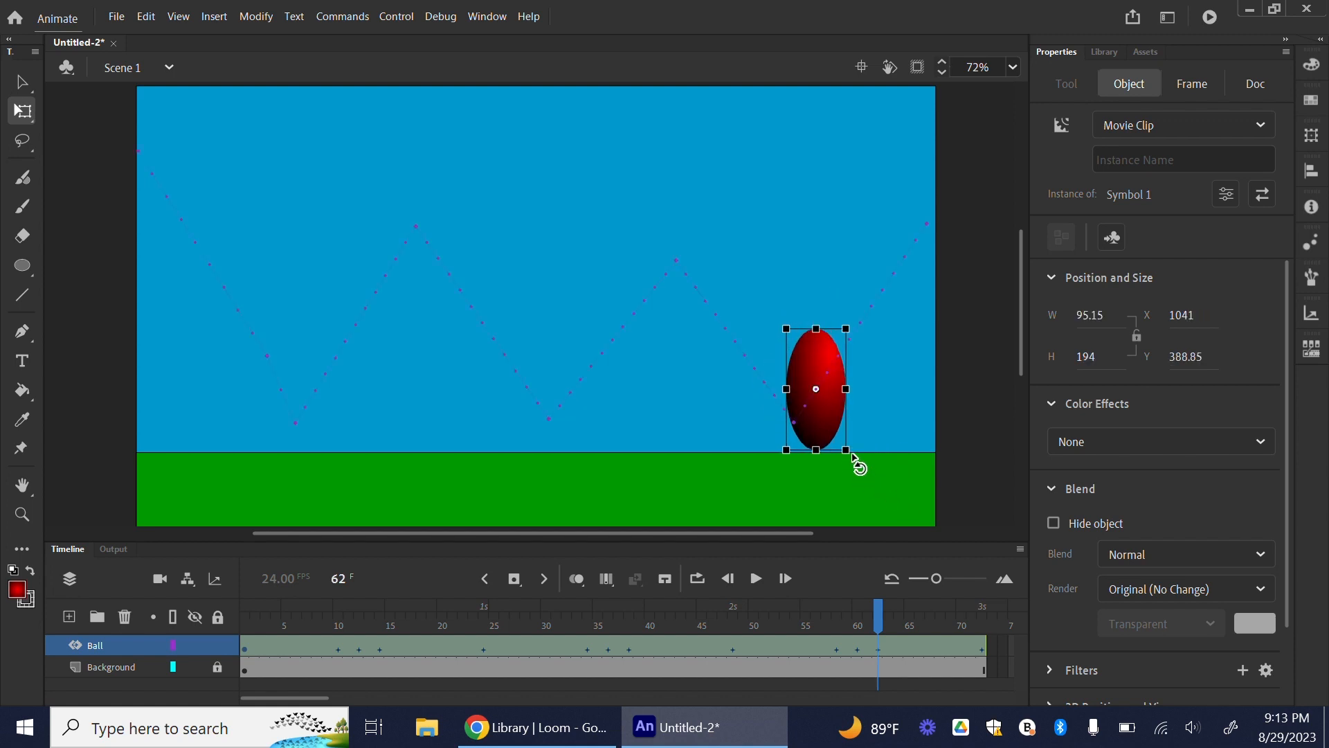
drag(860, 466, 825, 476)
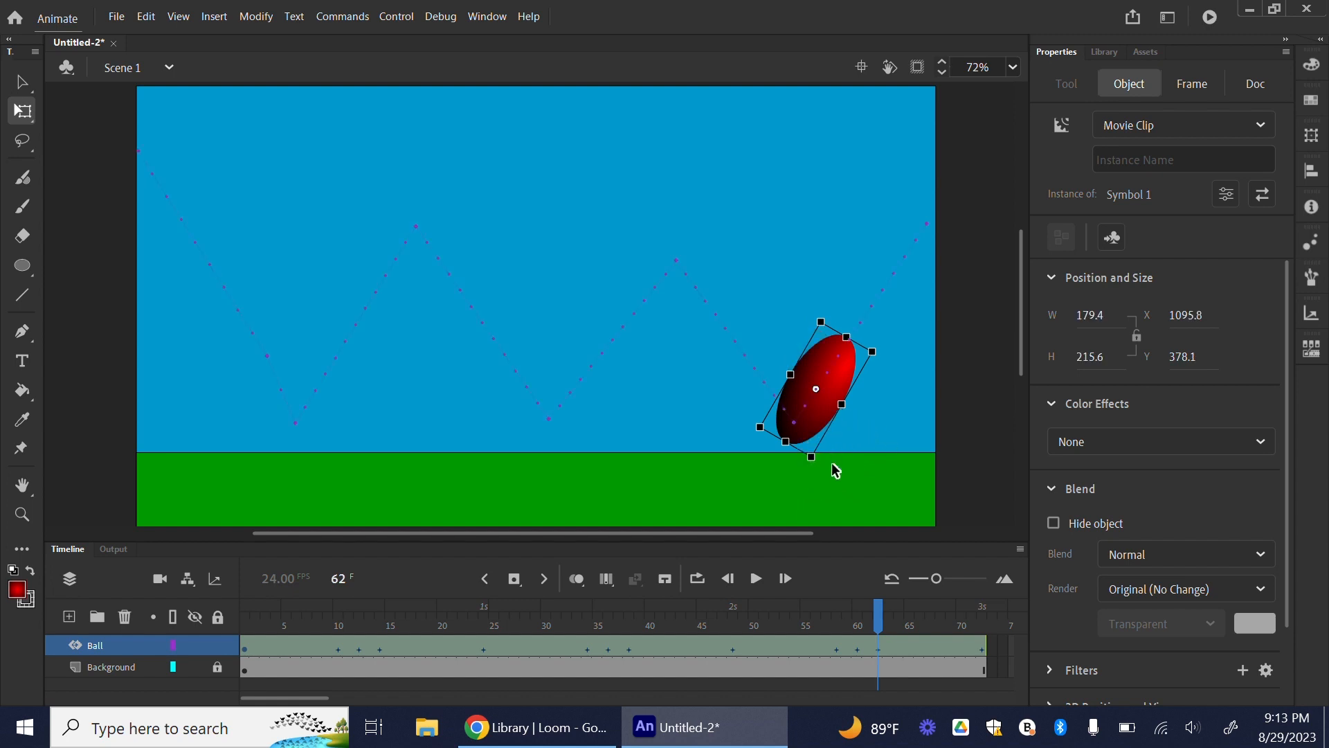
Compare the ball at frames 58, 60 and 62, and play the animation from the start.
click(835, 651)
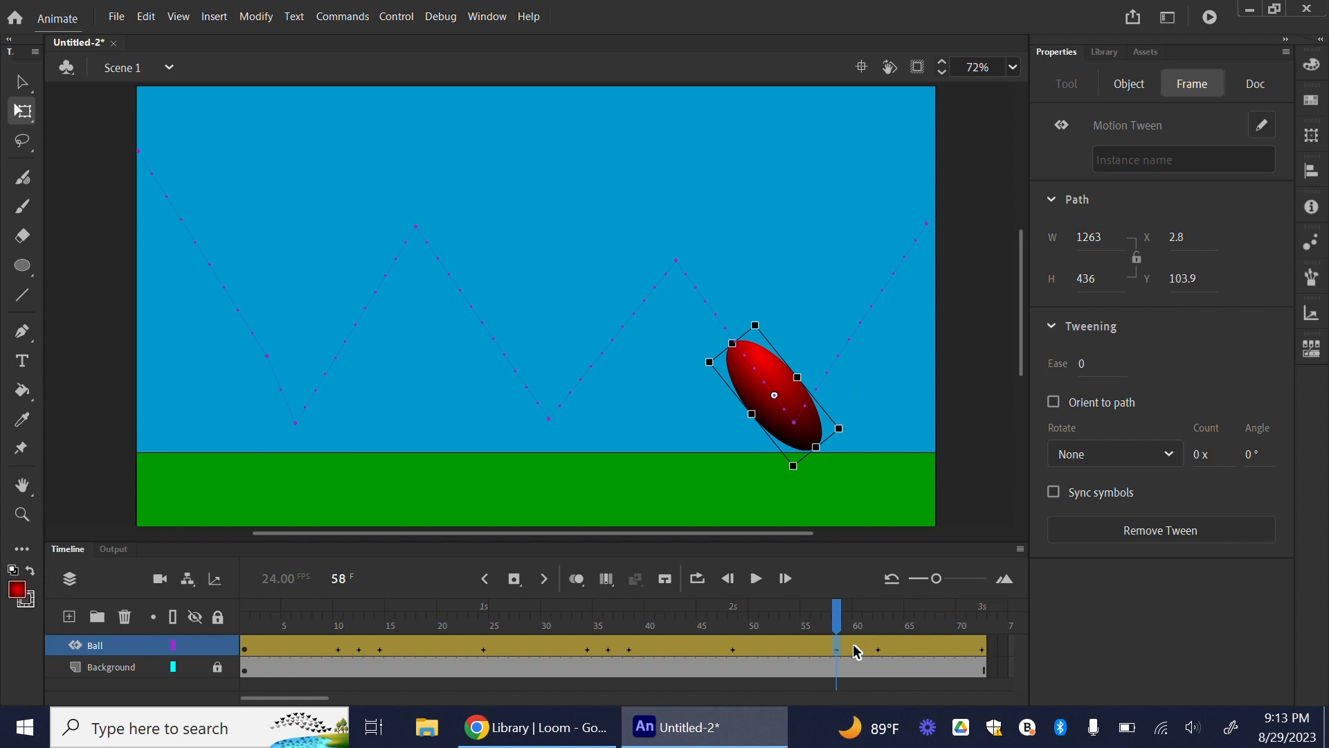
click(855, 648)
click(878, 650)
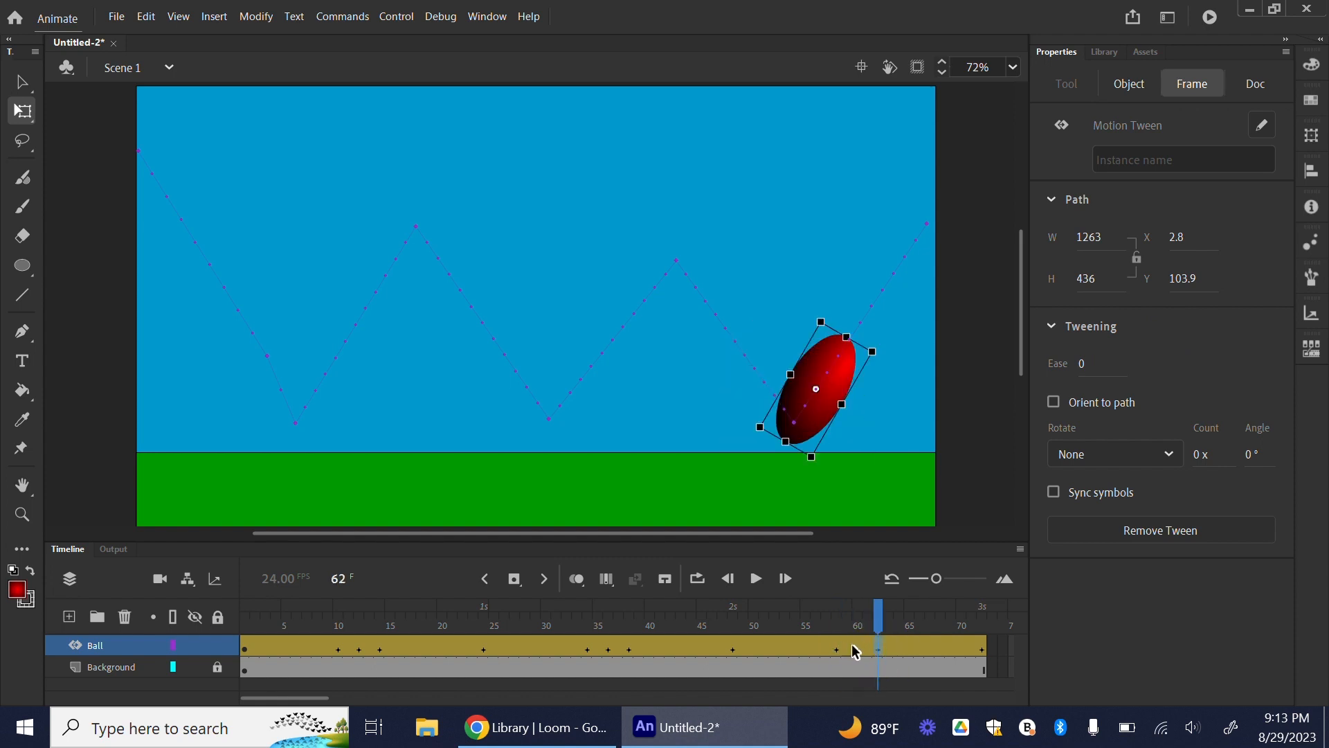
click(837, 649)
click(878, 650)
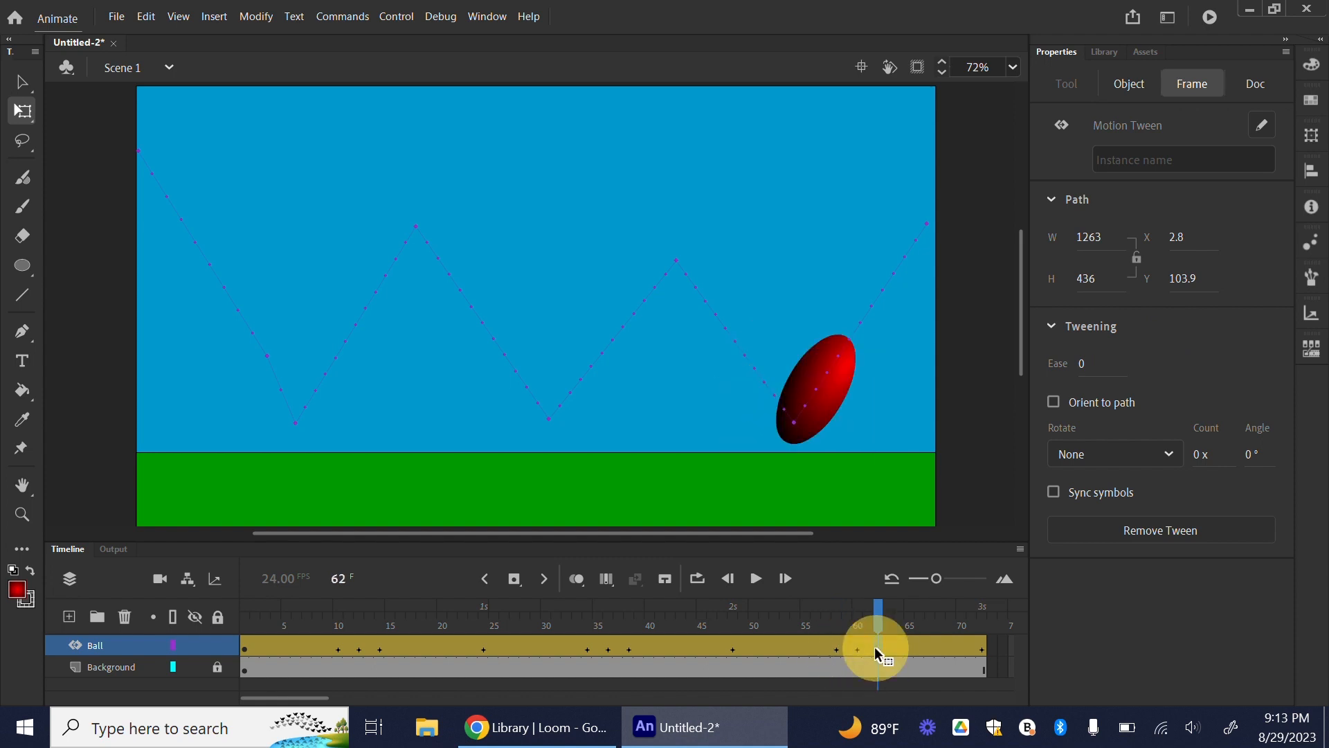
drag(874, 621, 120, 565)
click(759, 579)
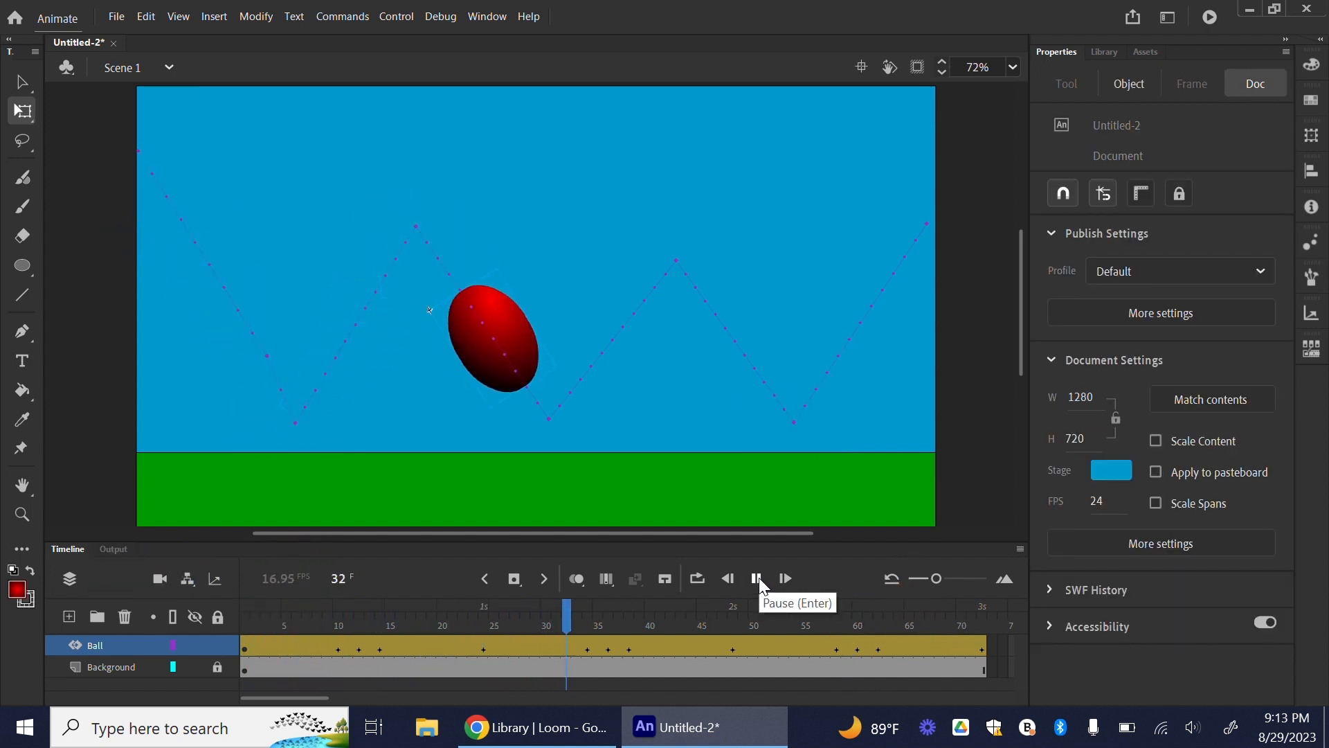
From frame 1, bend the first falling section of the motion path outward into a smooth arc with the Selection tool.
click(244, 646)
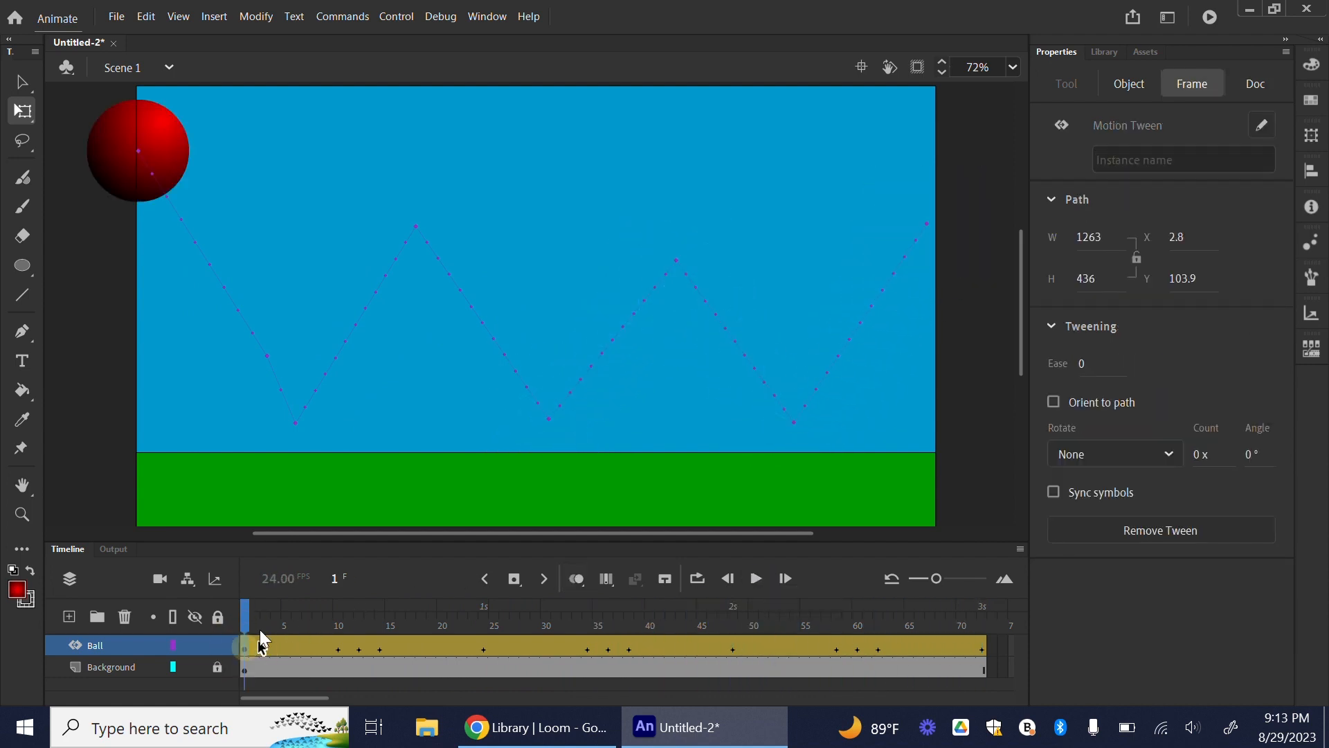
click(23, 82)
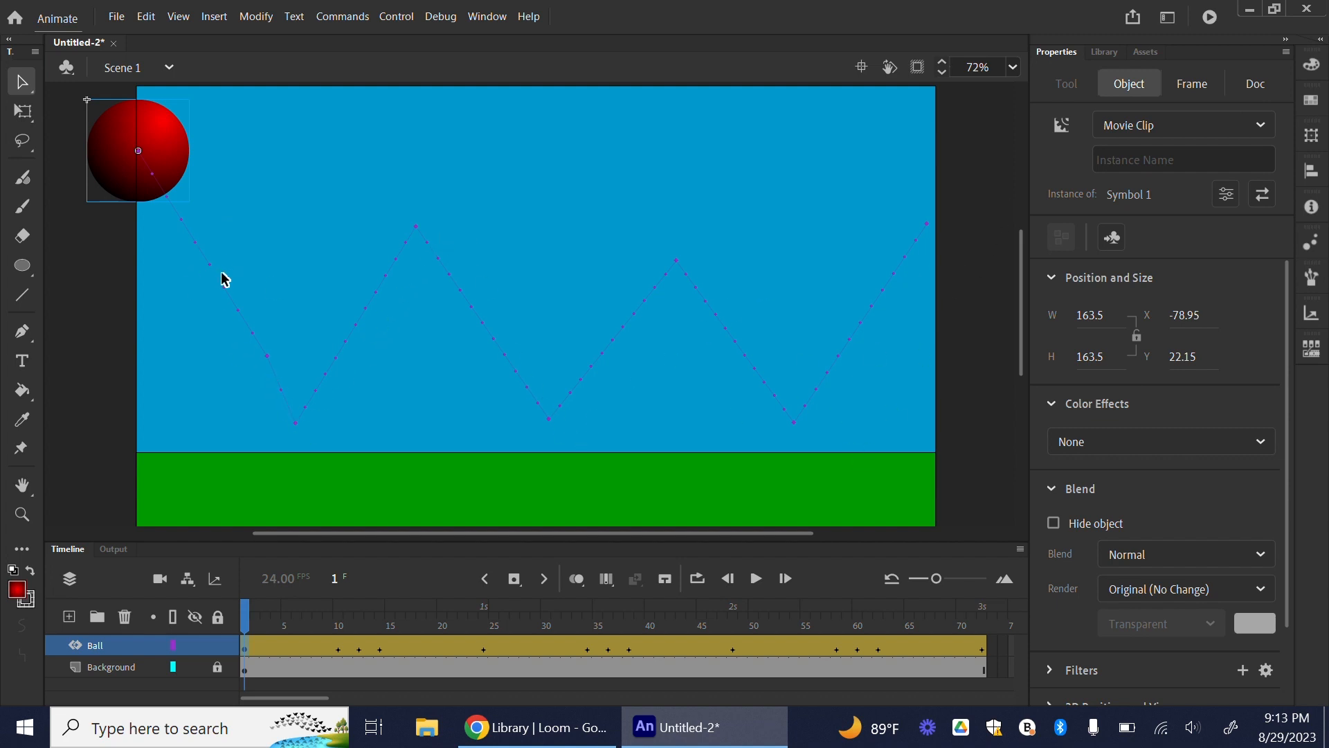
drag(225, 291, 241, 250)
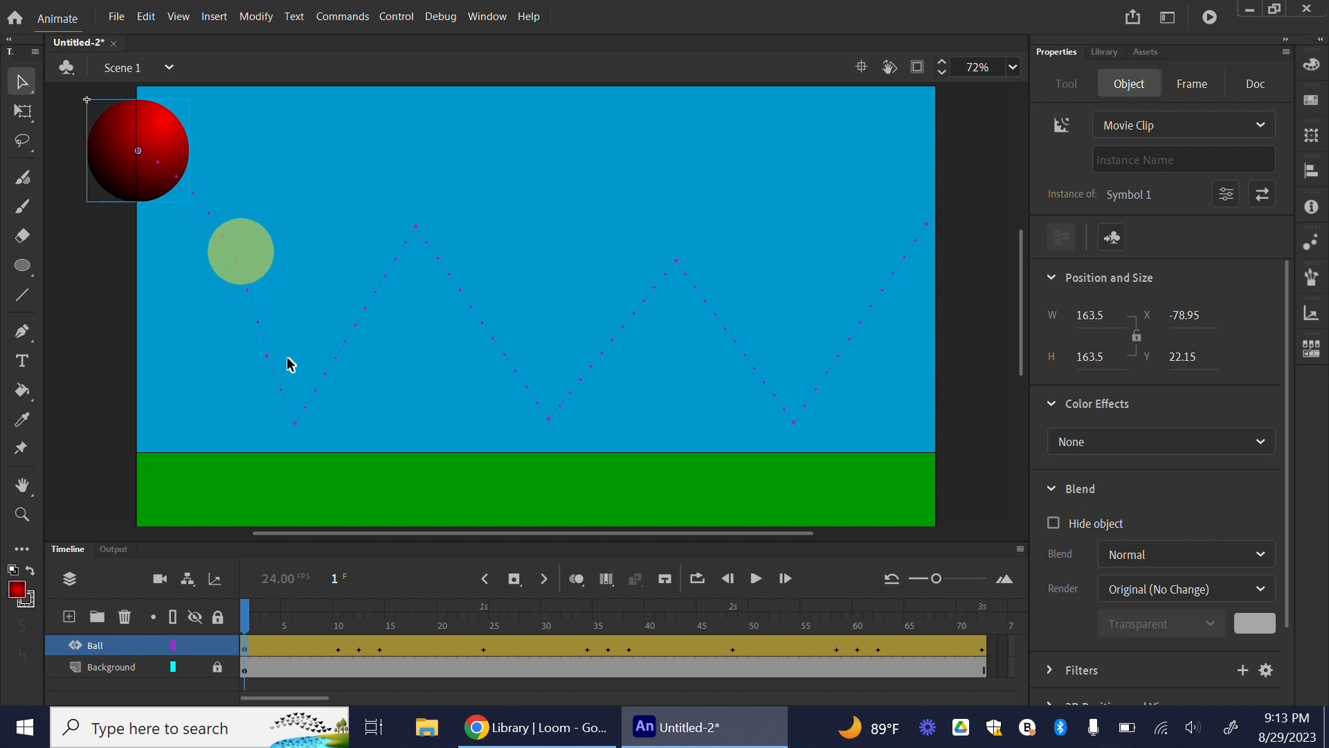
drag(276, 355, 278, 330)
mouse_move(222, 224)
mouse_down()
mouse_move(242, 223)
mouse_move(233, 234)
mouse_up()
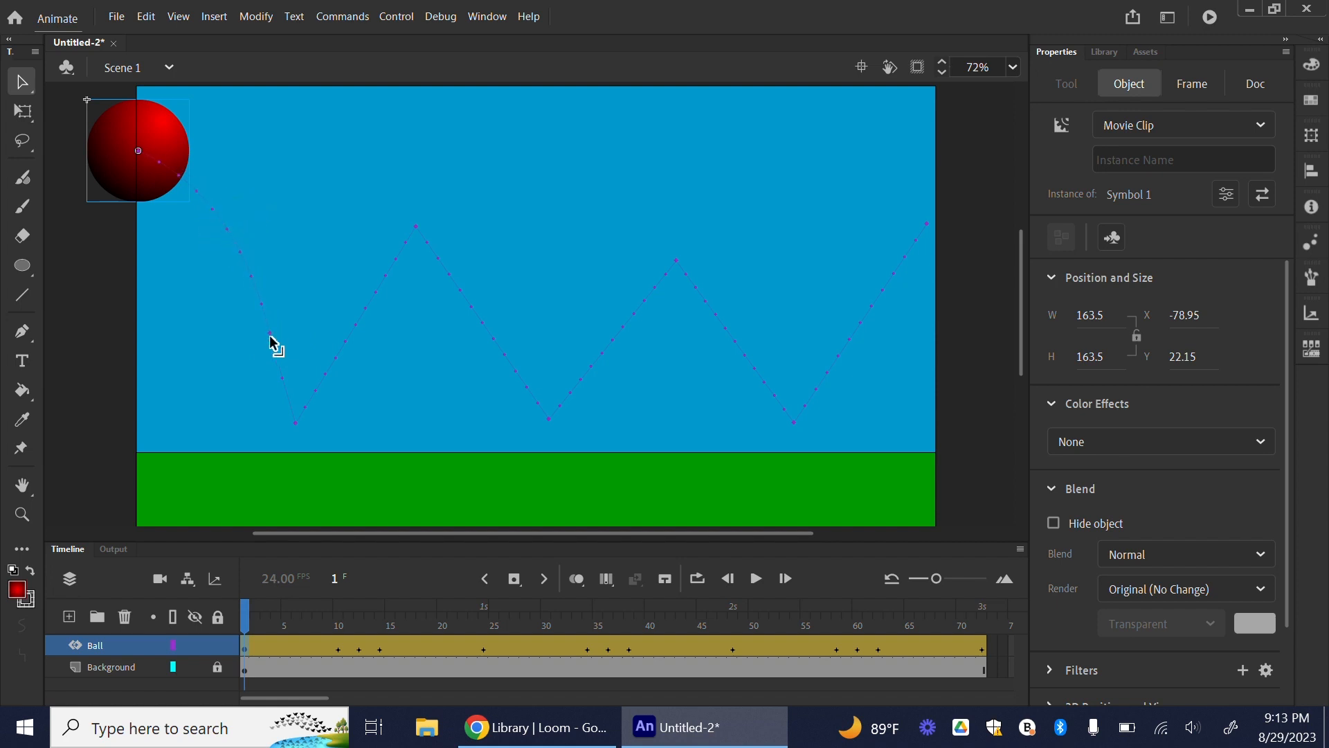
drag(275, 339, 277, 323)
Curve the motion path on both sides of the first peak into a rounded arch, and lower the peak slightly.
drag(360, 324, 358, 284)
click(454, 285)
drag(455, 285, 476, 243)
drag(424, 242, 425, 236)
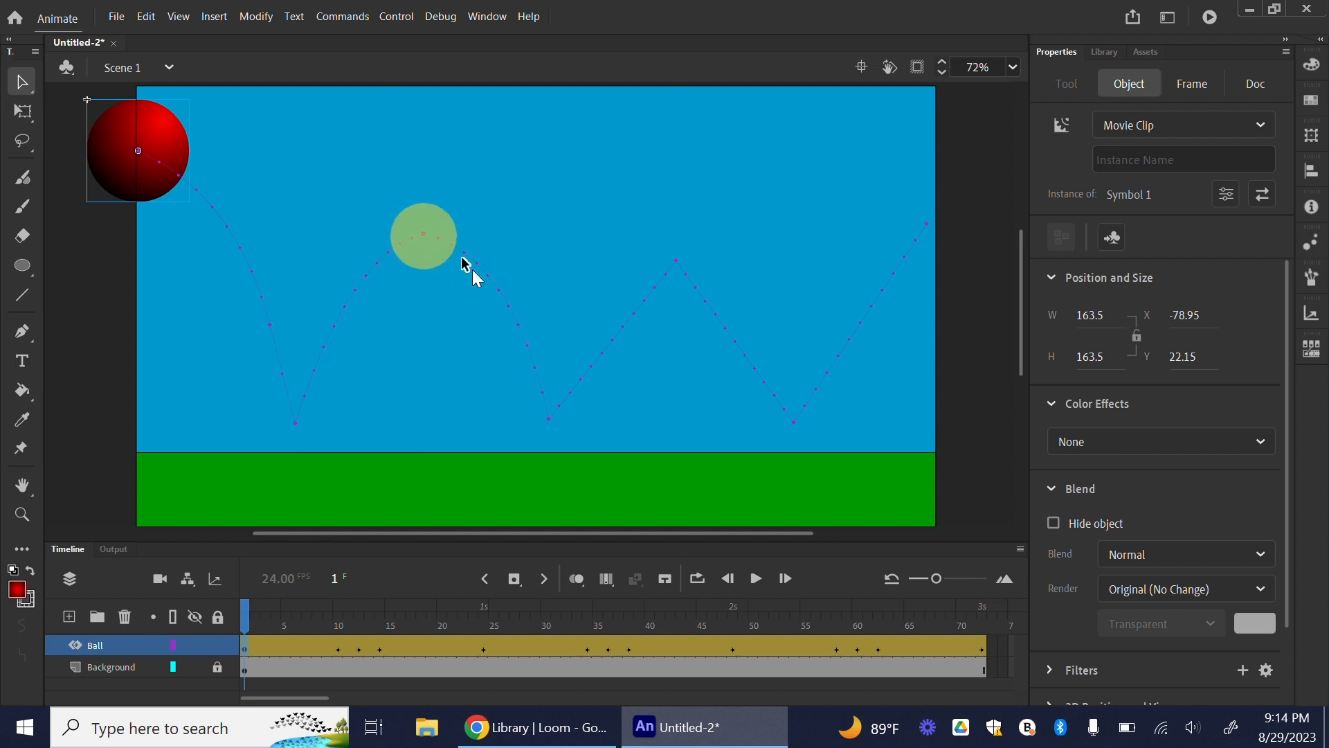
click(500, 303)
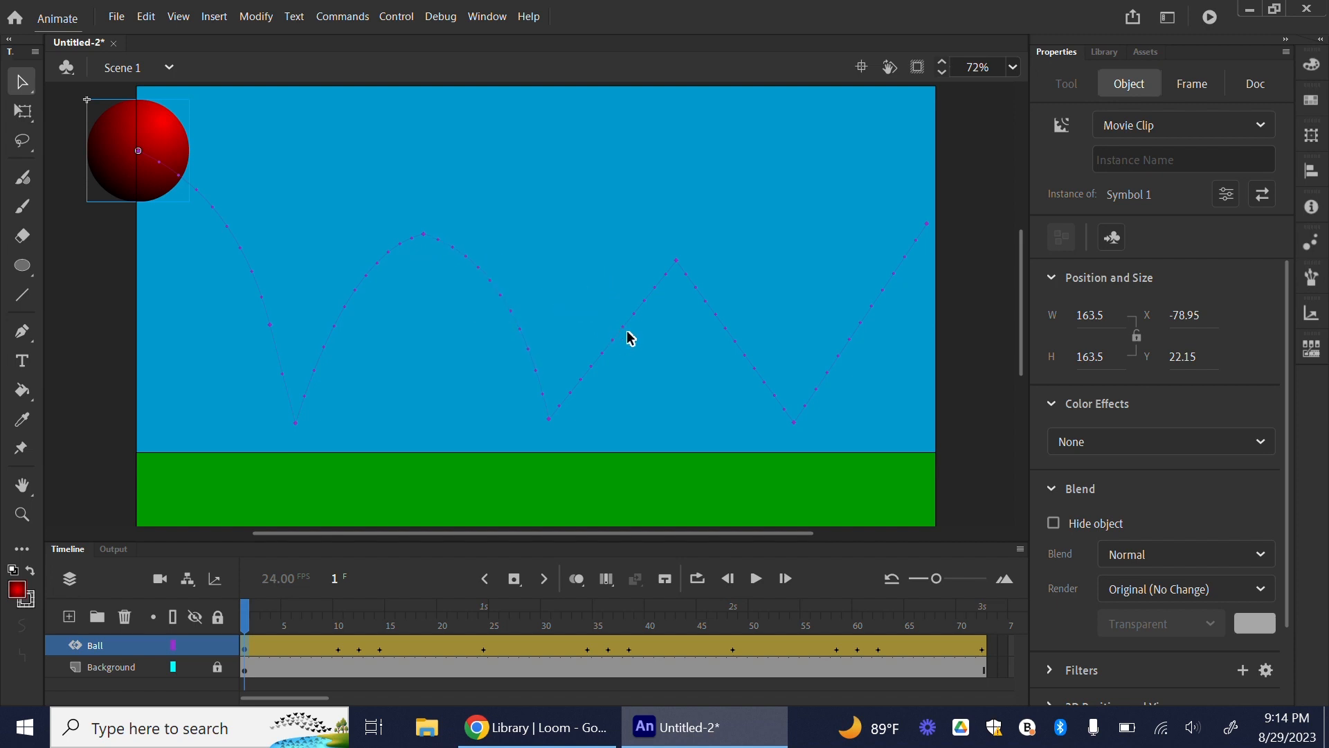
Curve the motion path on both sides of the second peak into an arch, and nudge the first peak slightly lower.
drag(625, 330, 601, 276)
drag(716, 307, 720, 264)
click(423, 238)
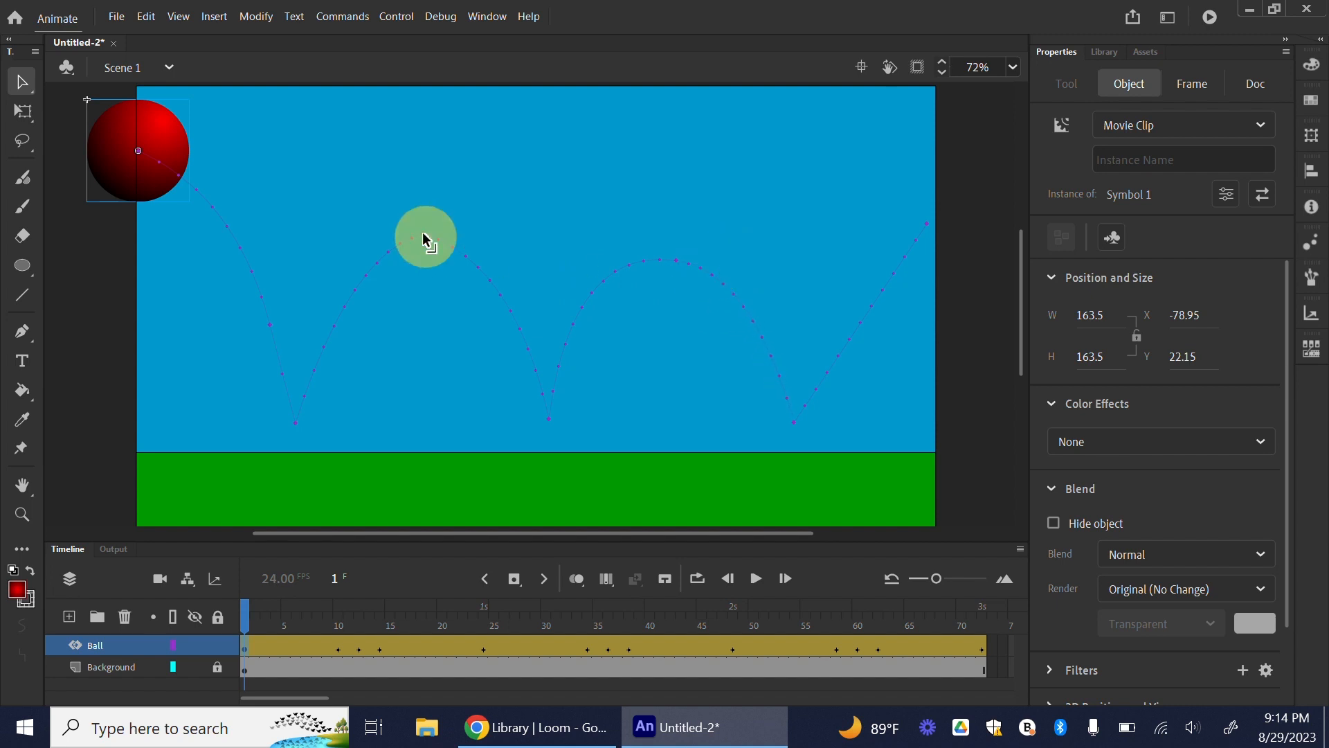
click(424, 240)
drag(416, 241, 421, 240)
Bend the last rising section of the motion path into an arc, and adjust the two peaks to about the same height.
drag(883, 296, 865, 263)
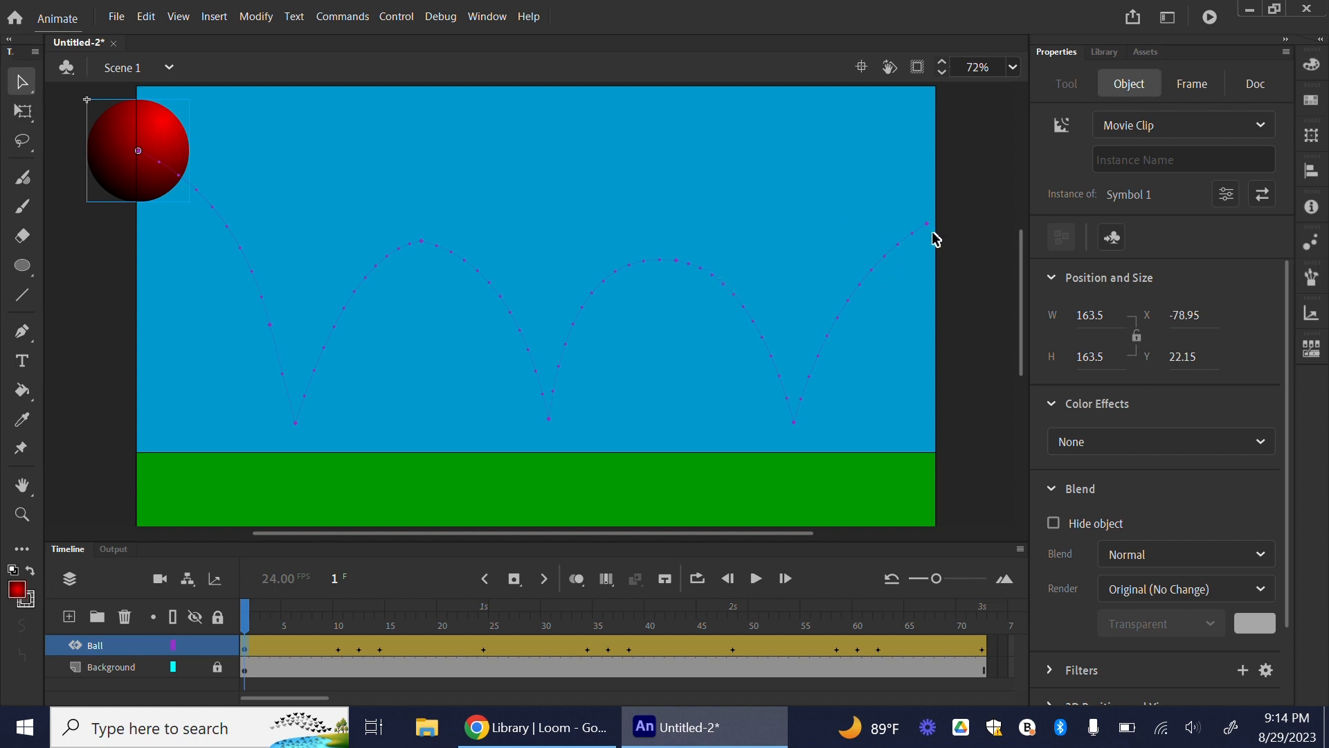
mouse_move(678, 259)
mouse_down()
mouse_move(669, 254)
mouse_move(666, 285)
mouse_move(666, 241)
mouse_up()
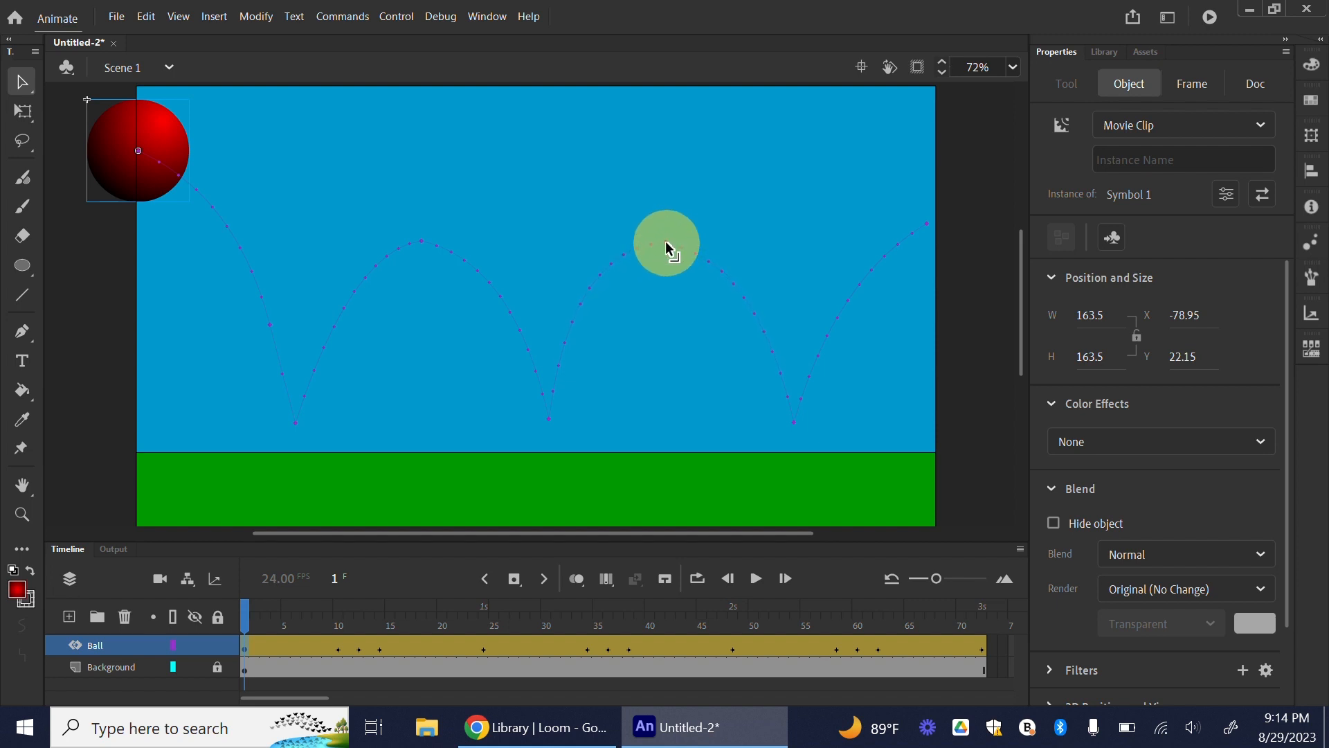
click(425, 245)
drag(422, 241, 429, 241)
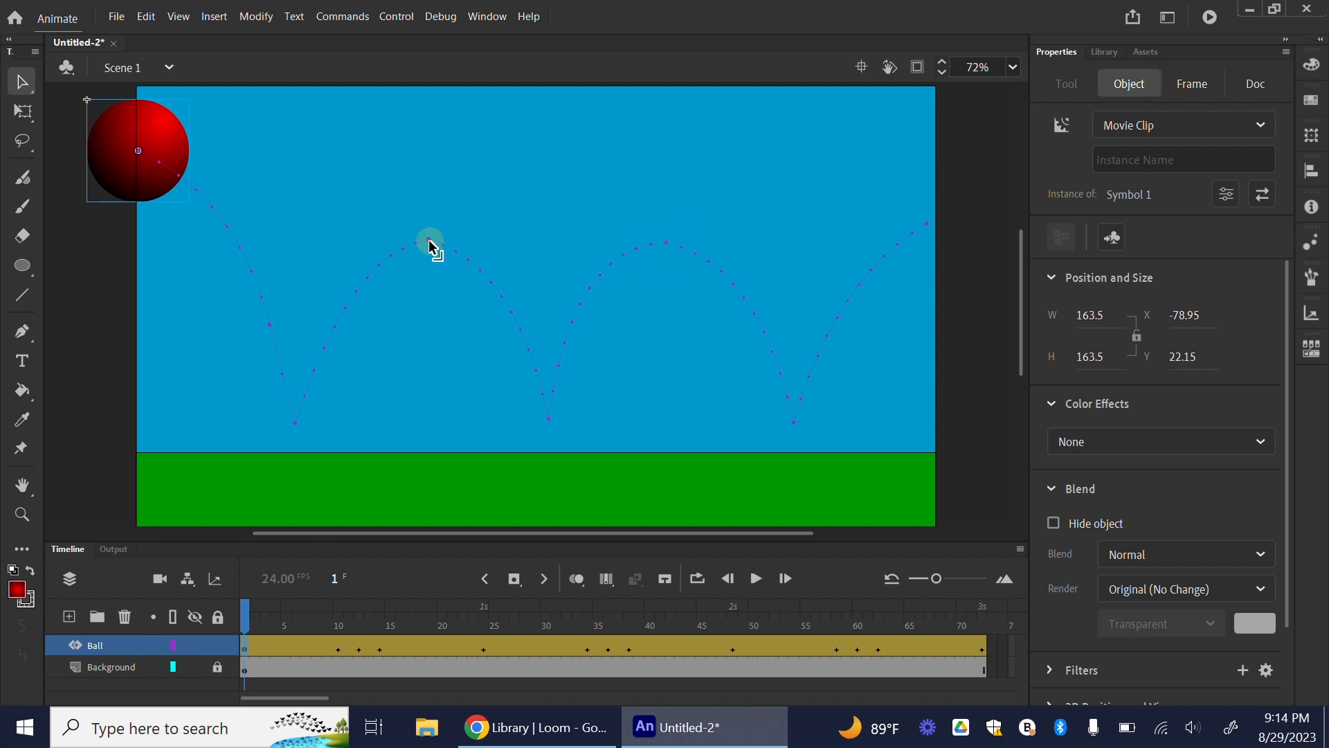
Play the animation on the timeline, run it in the test movie window, and close that window.
click(756, 580)
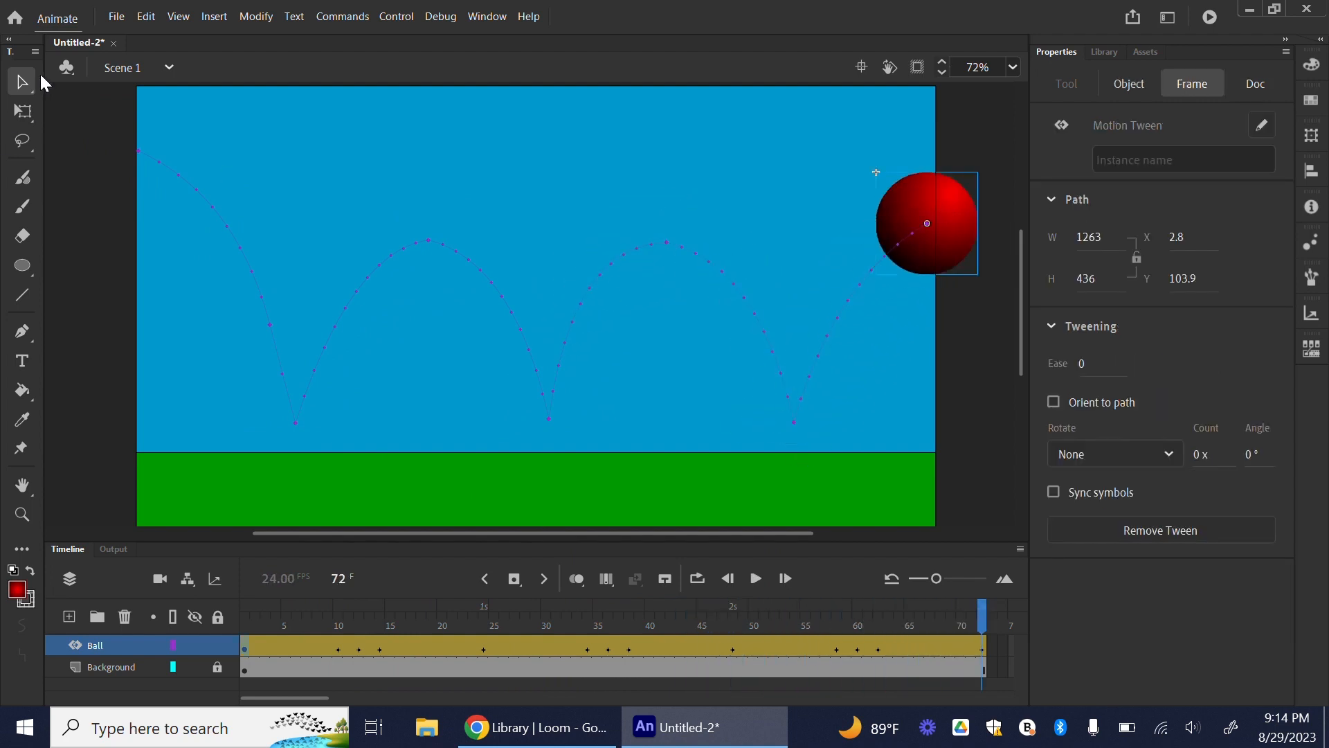
click(1212, 19)
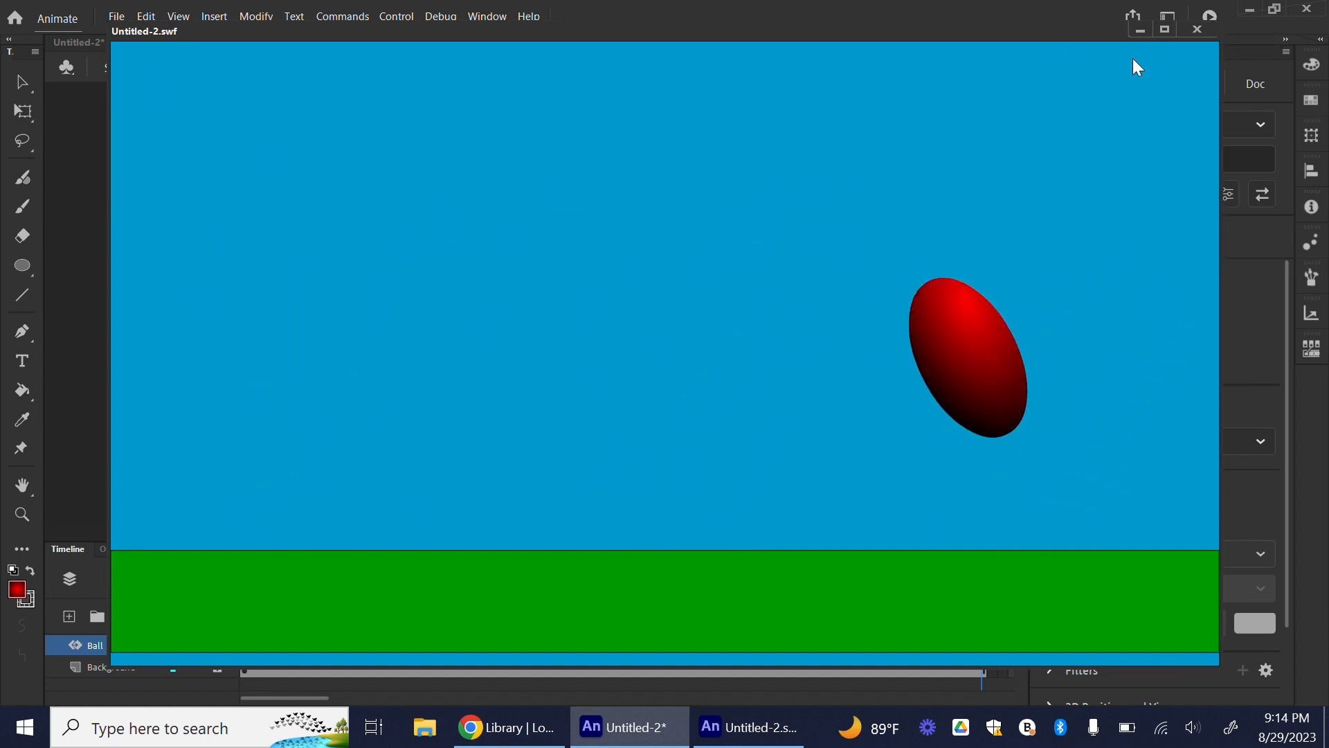
click(1191, 29)
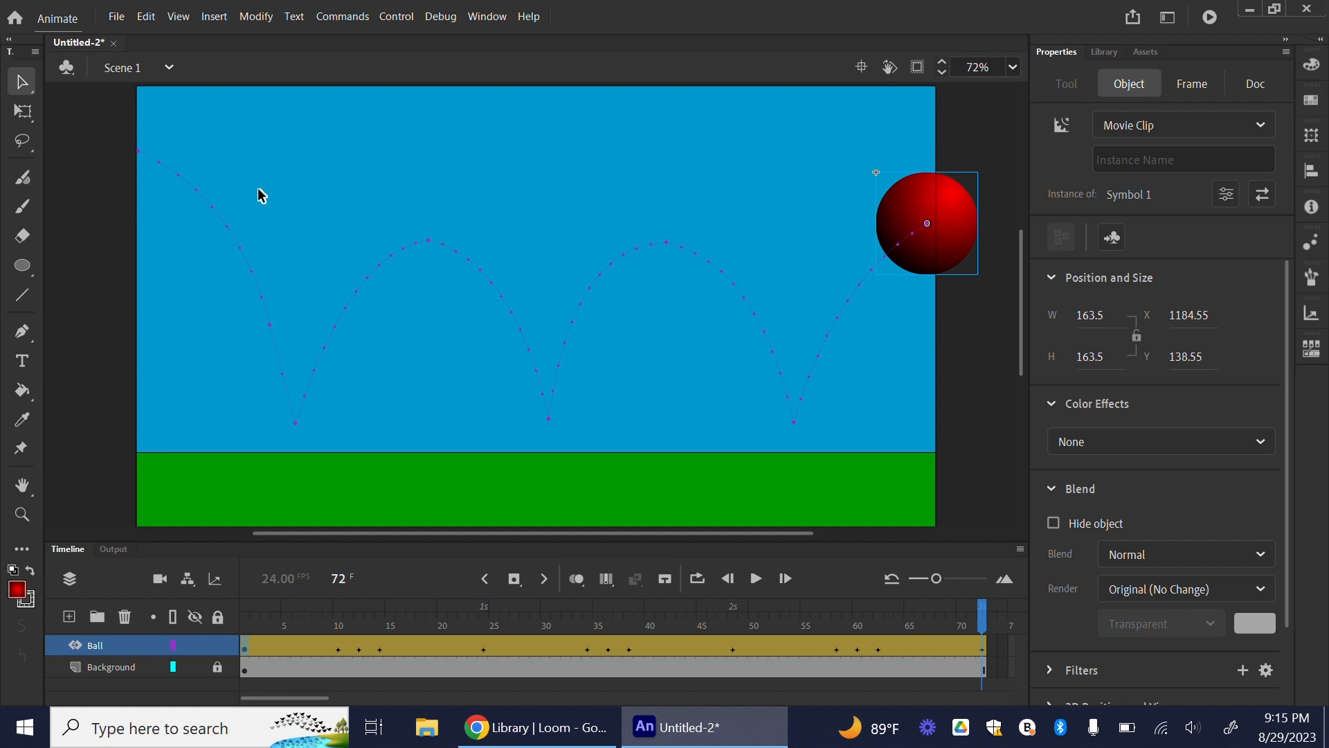
Start saving a copy of the document in Creative Cloud Files and name it 3bounce.fla.
click(117, 16)
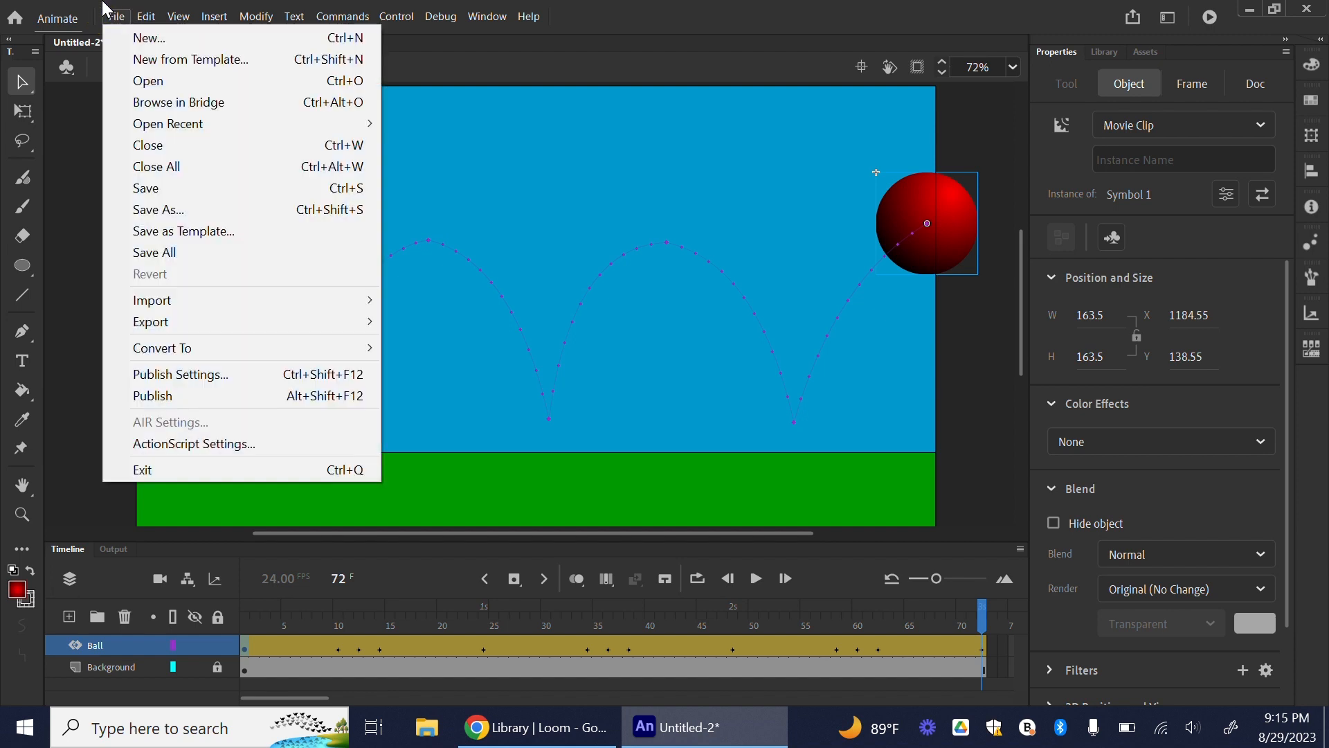
click(209, 211)
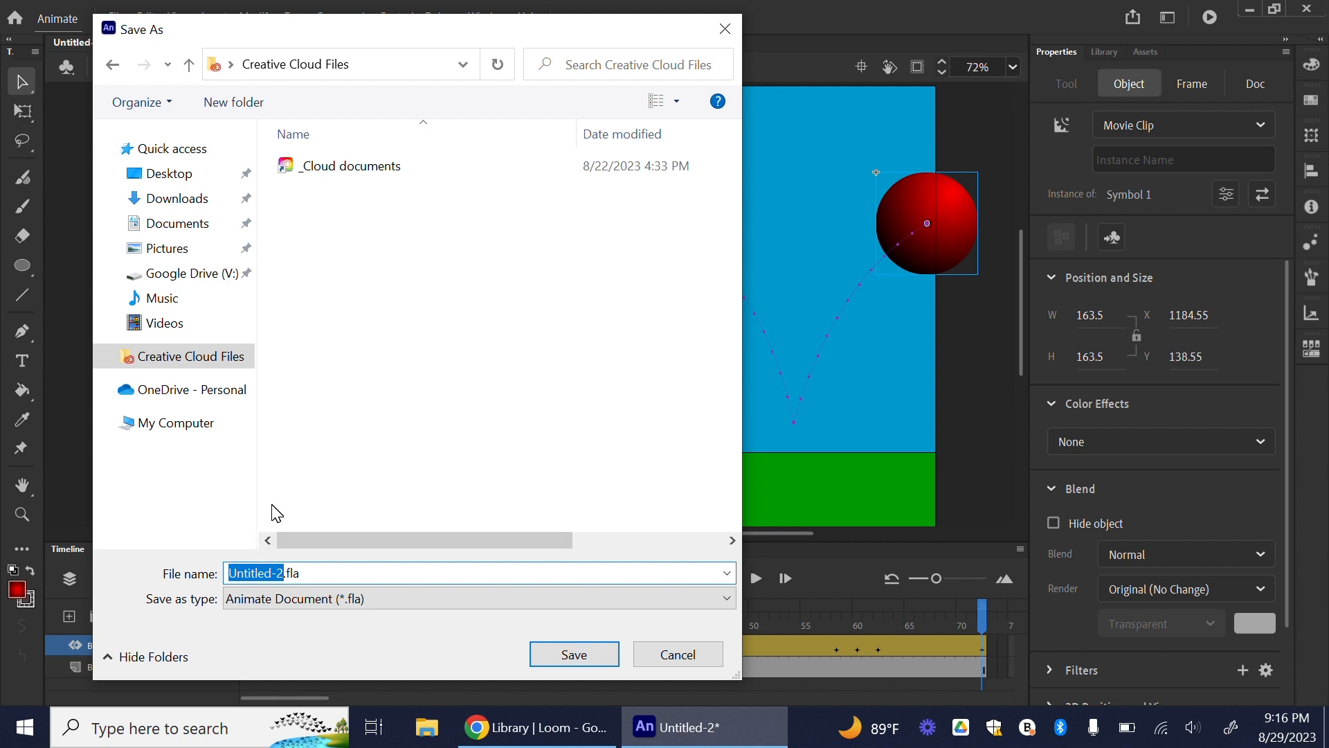
text(3bounce)
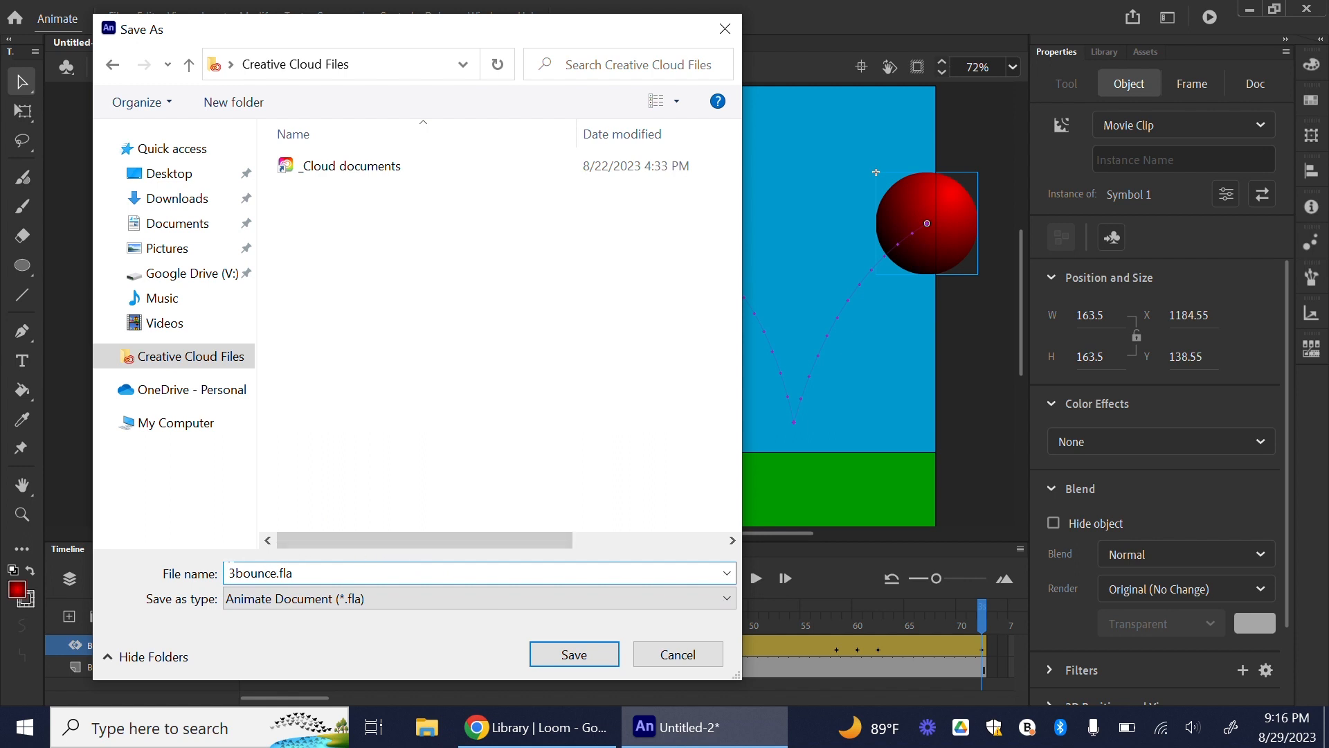
click(227, 570)
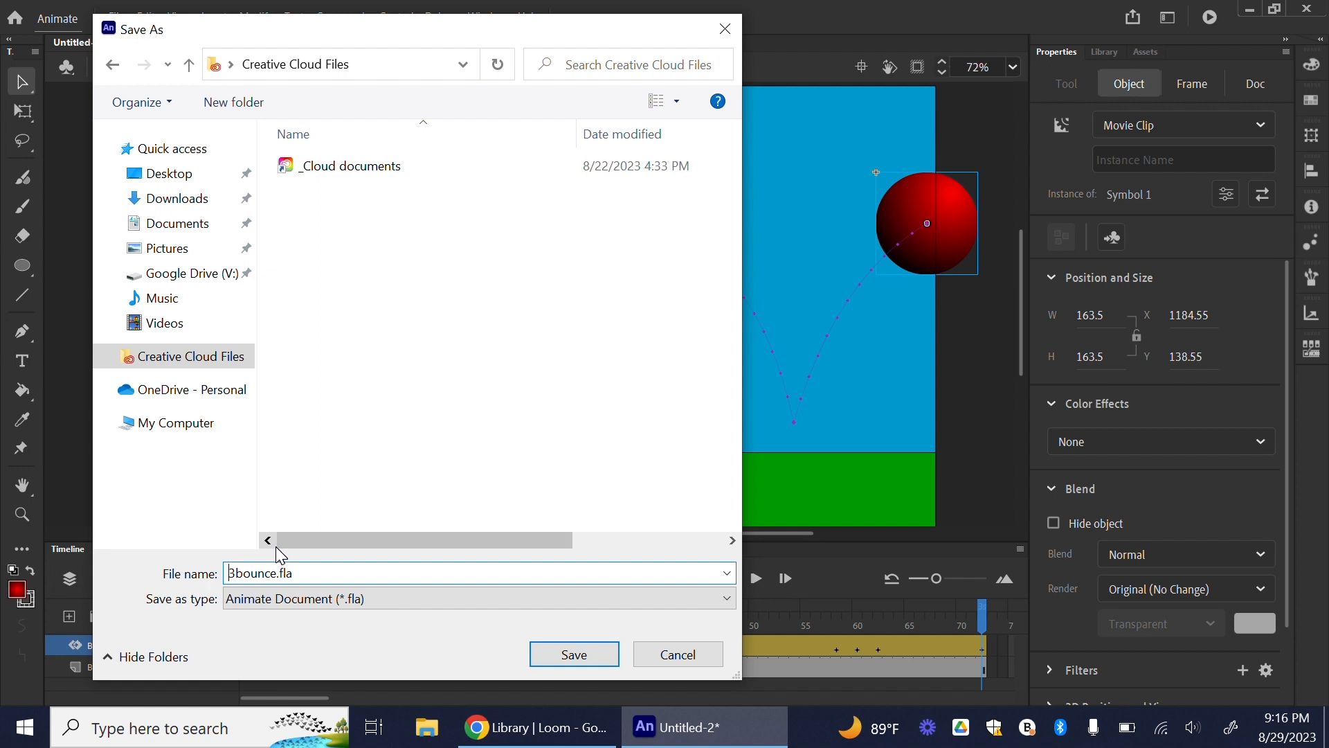
text(Andi-)
key(BackSpace)
key(BackSpace)
key(BackSpace)
key(BackSpace)
key(BackSpace)
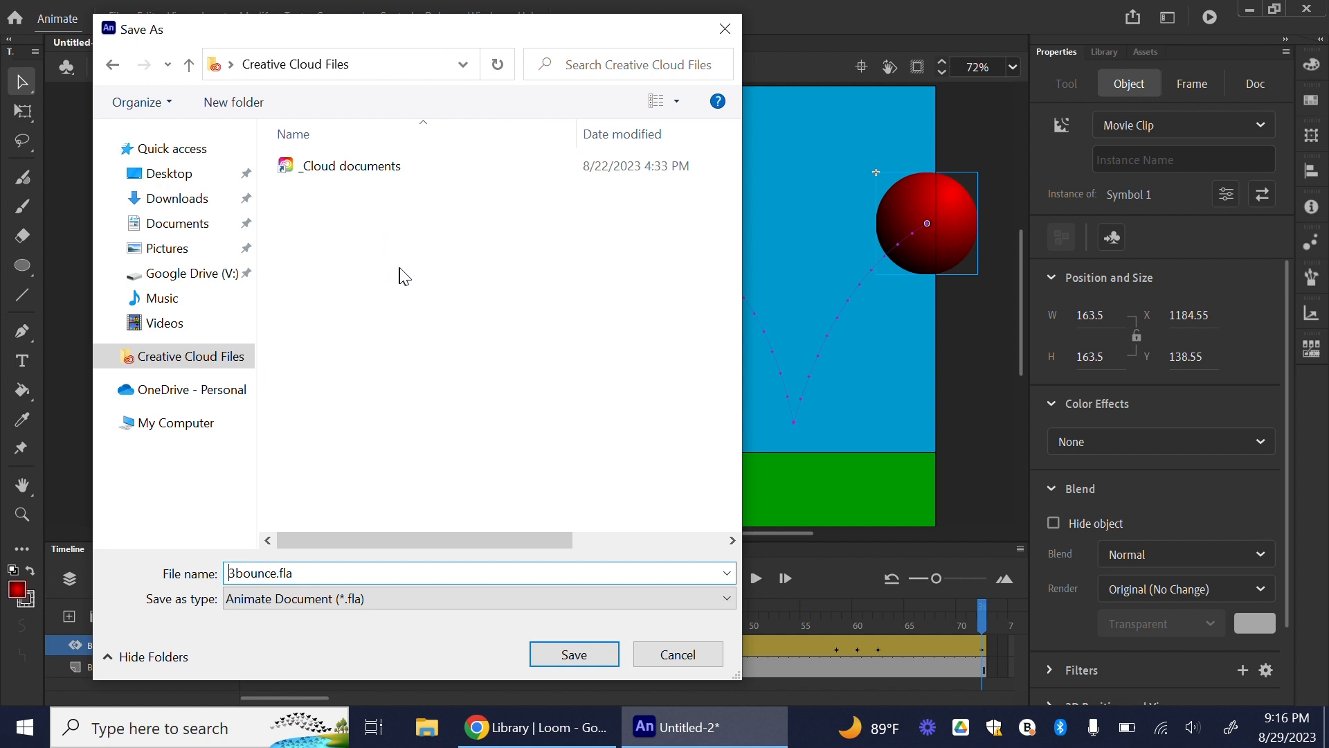
Save the document as 3bounce.fla in the My Drive folder of Google Drive.
click(181, 274)
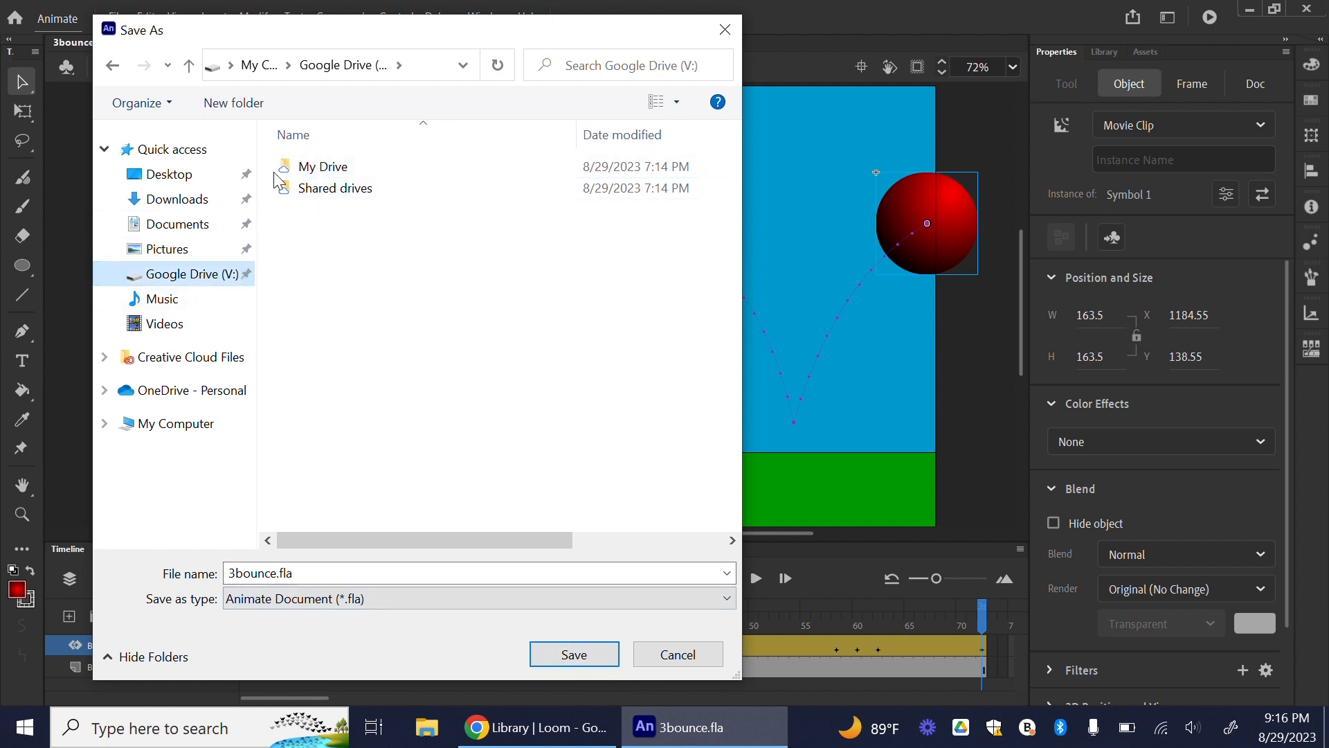
double_click(322, 173)
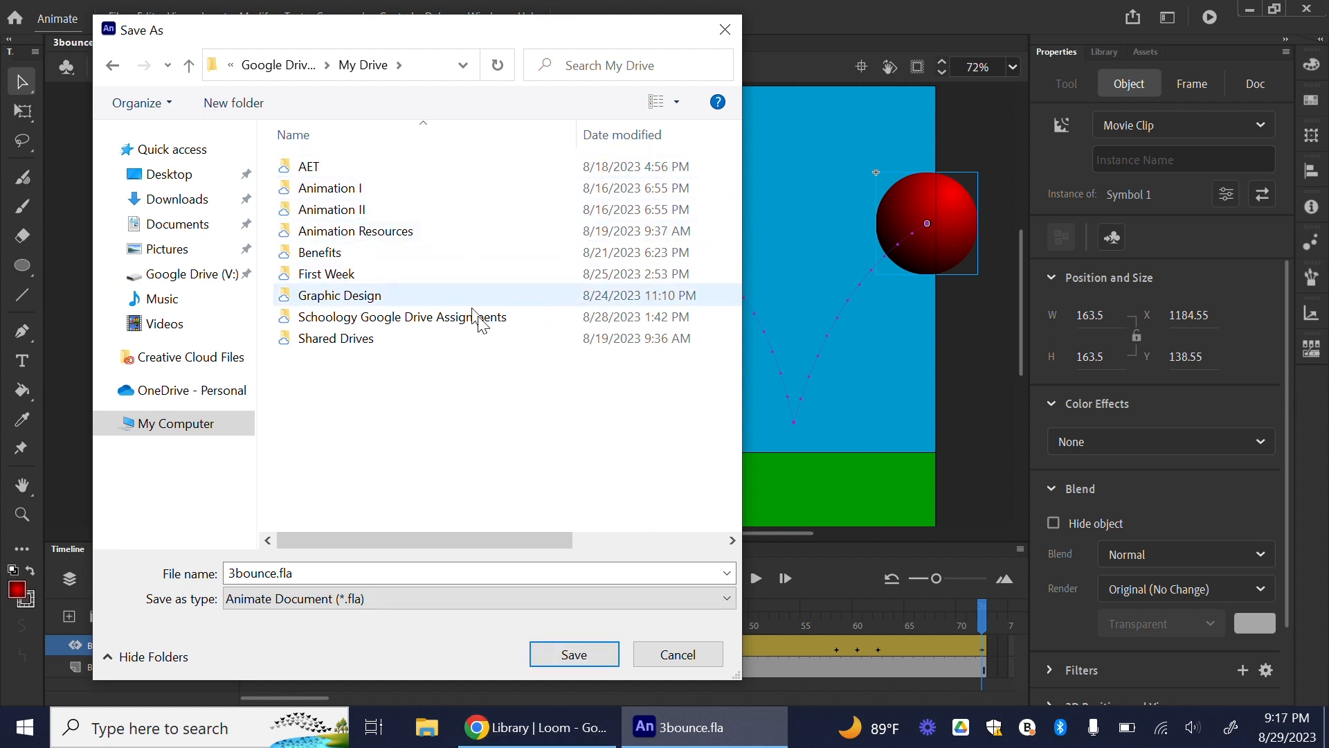
click(588, 653)
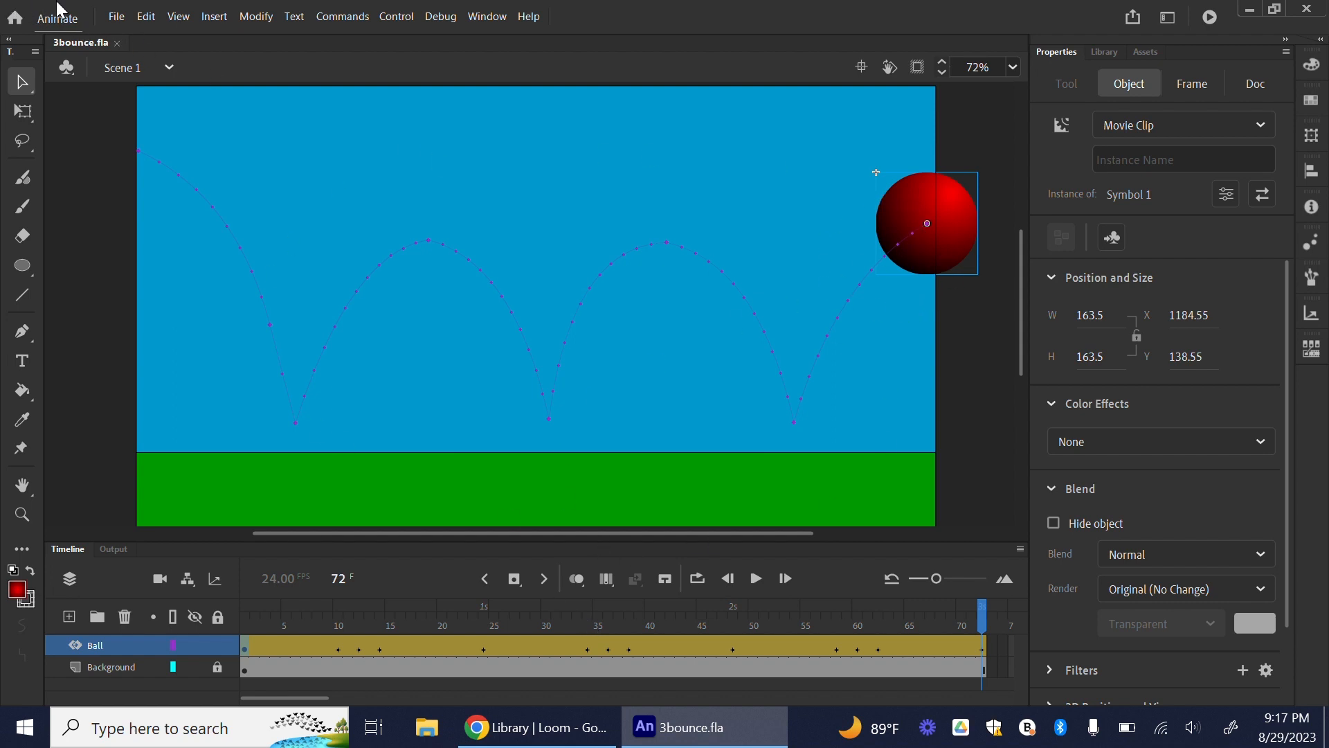
Start exporting the document as an animated GIF and fit the export preview to the screen.
click(118, 21)
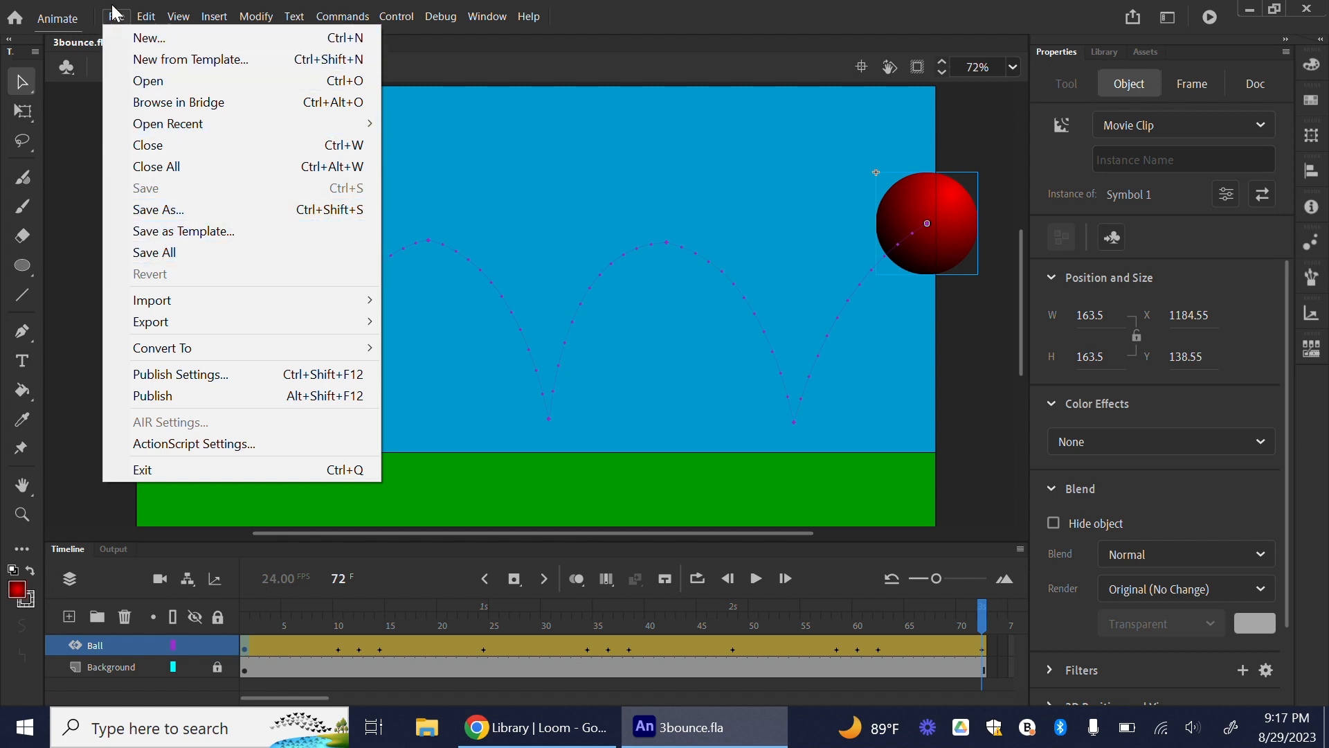
mouse_move(173, 322)
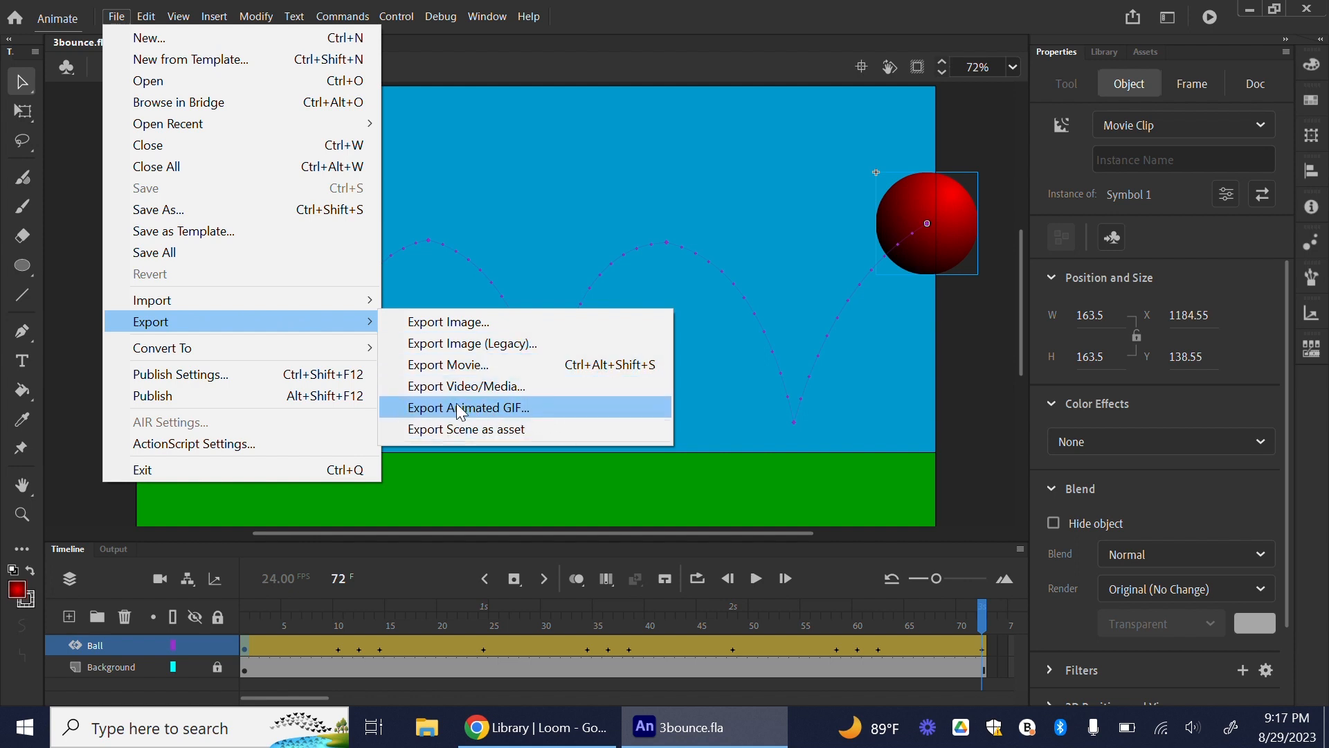
click(513, 410)
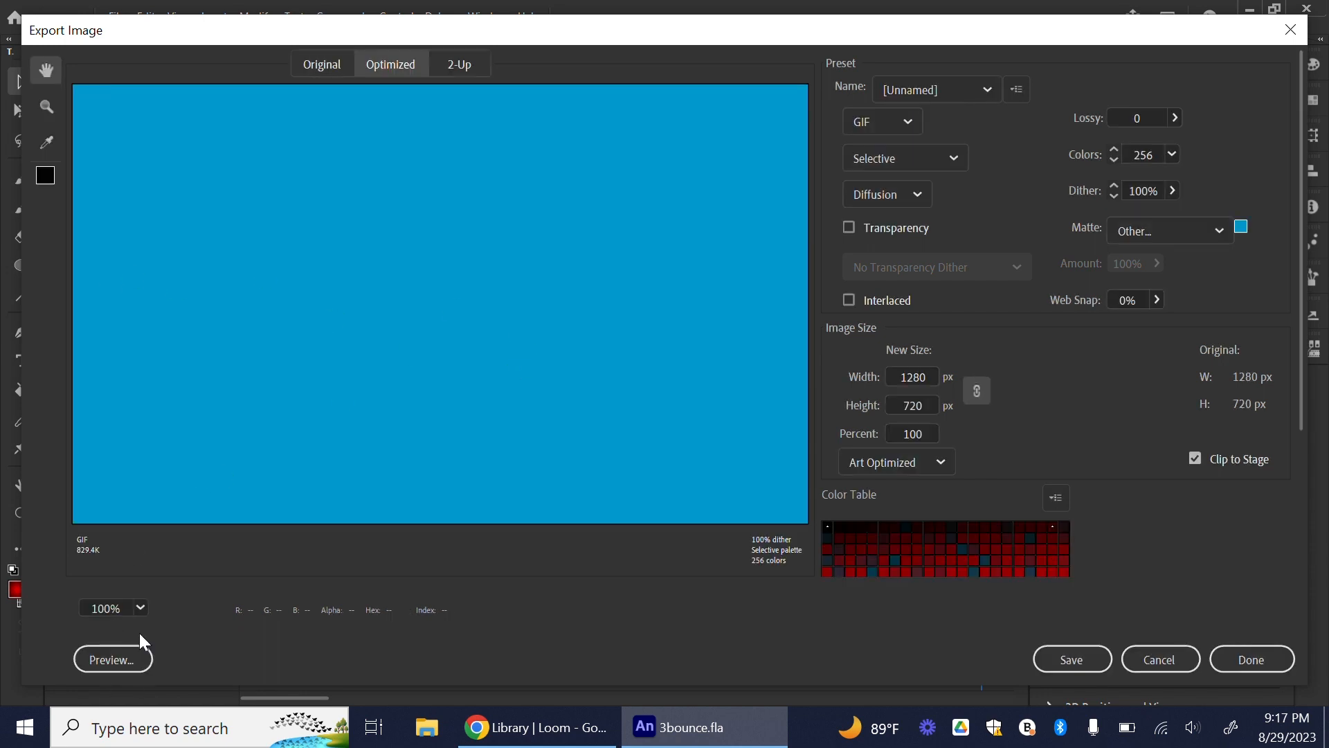
click(139, 611)
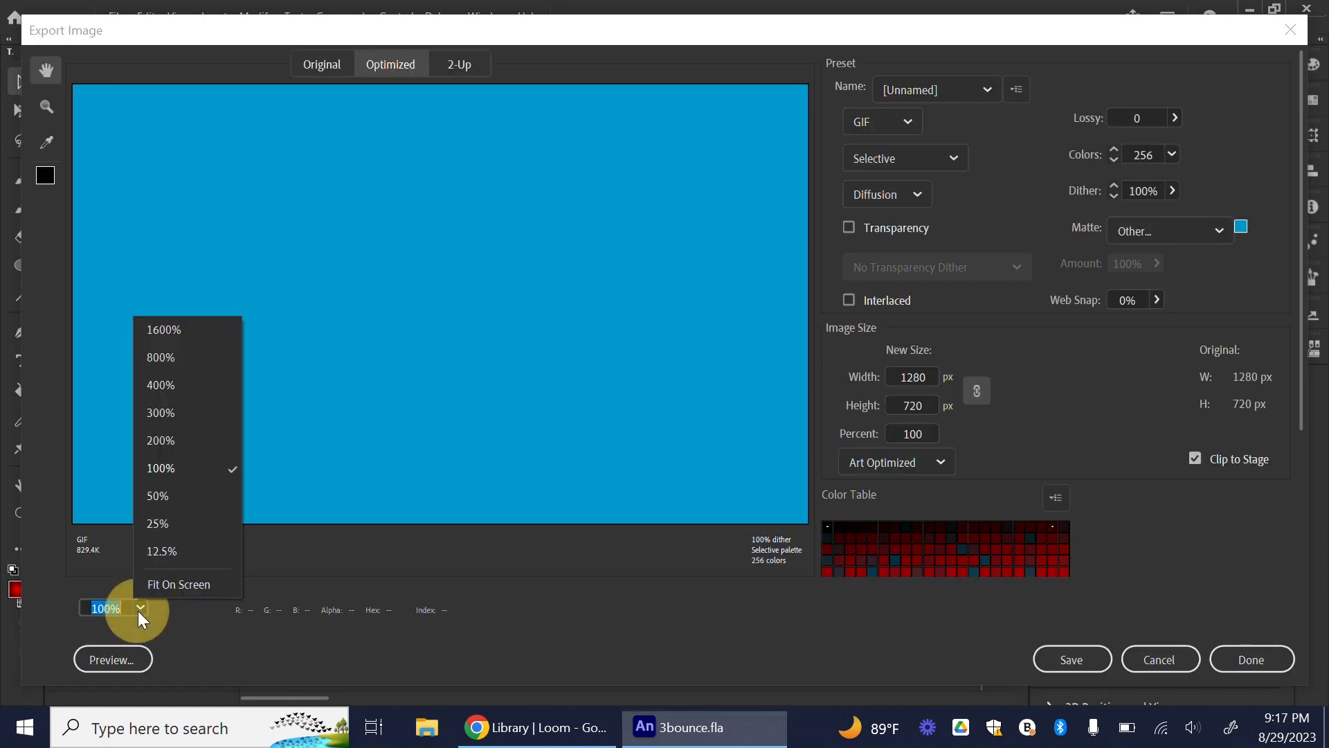
click(179, 585)
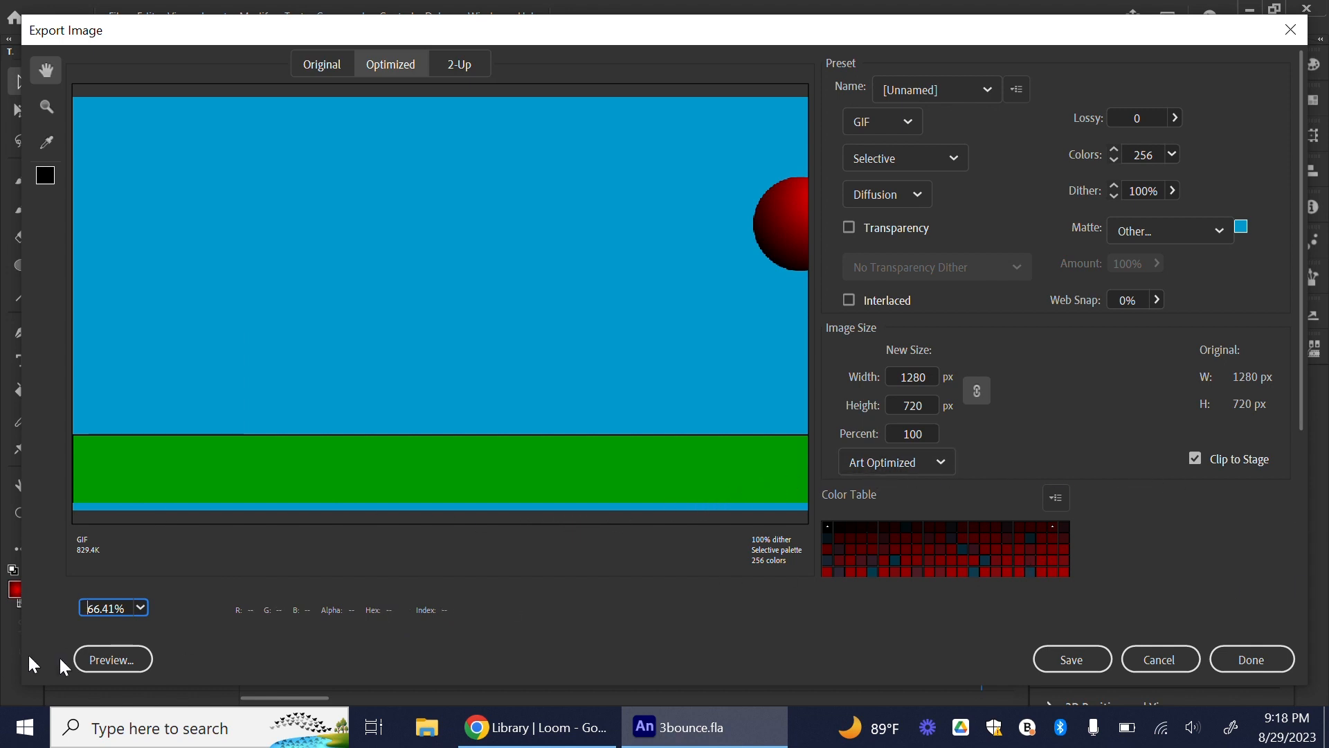
Preview the GIF in the browser, look over the whole bouncing animation, and minimize the browser window.
click(107, 657)
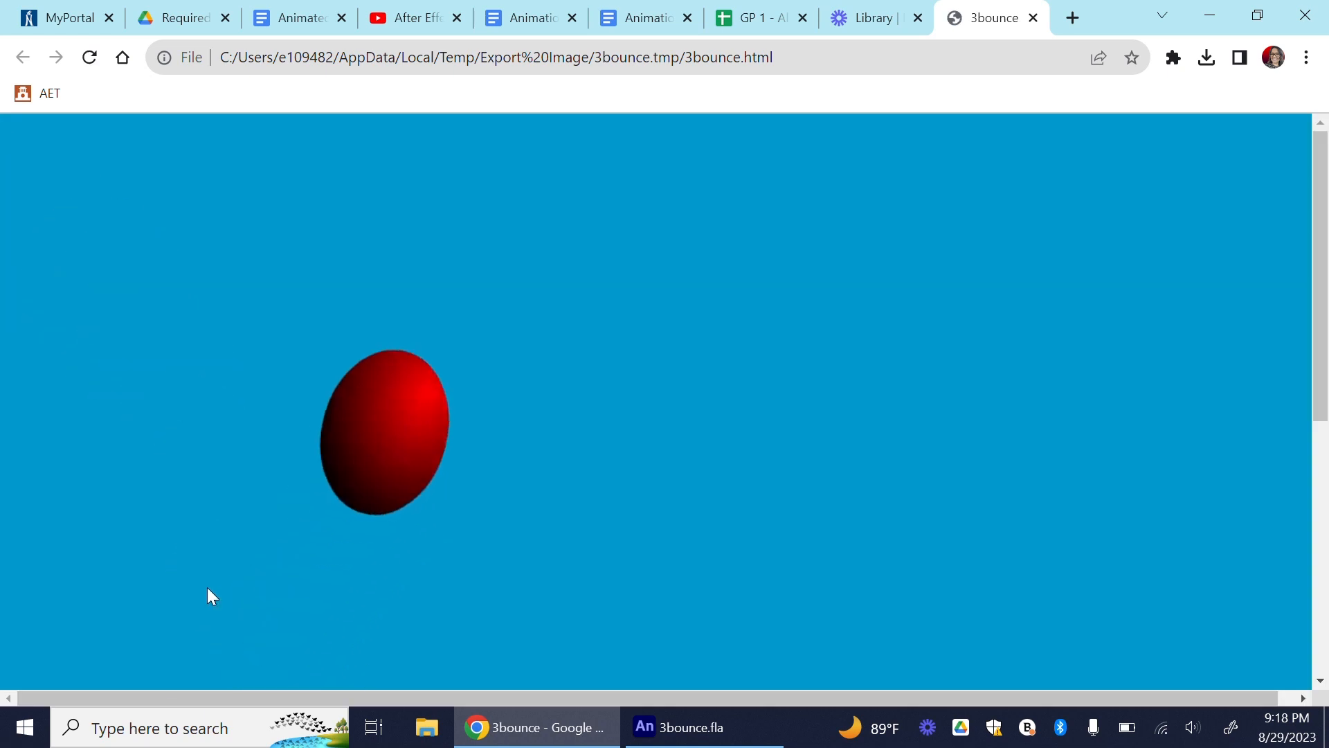
scroll(784, 492, down, 4)
scroll(783, 492, up, 1)
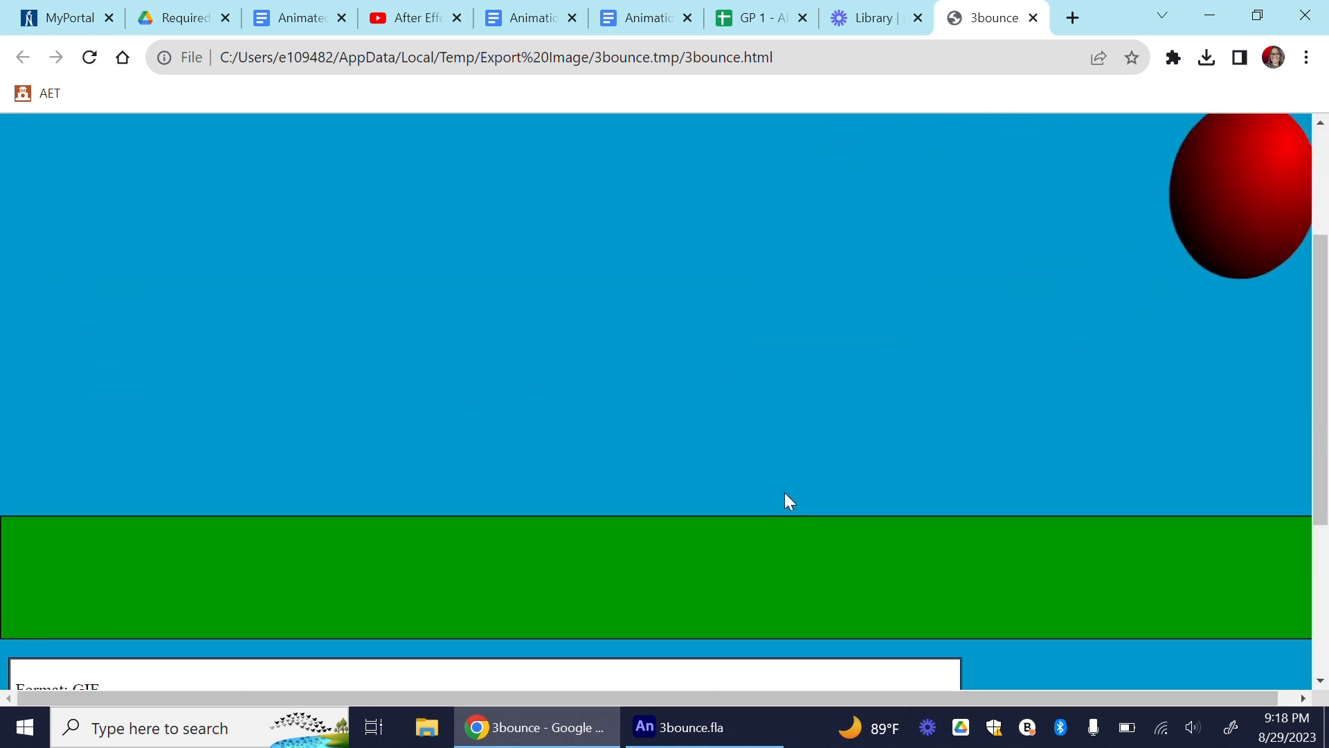
scroll(783, 492, down, 2)
scroll(783, 492, up, 3)
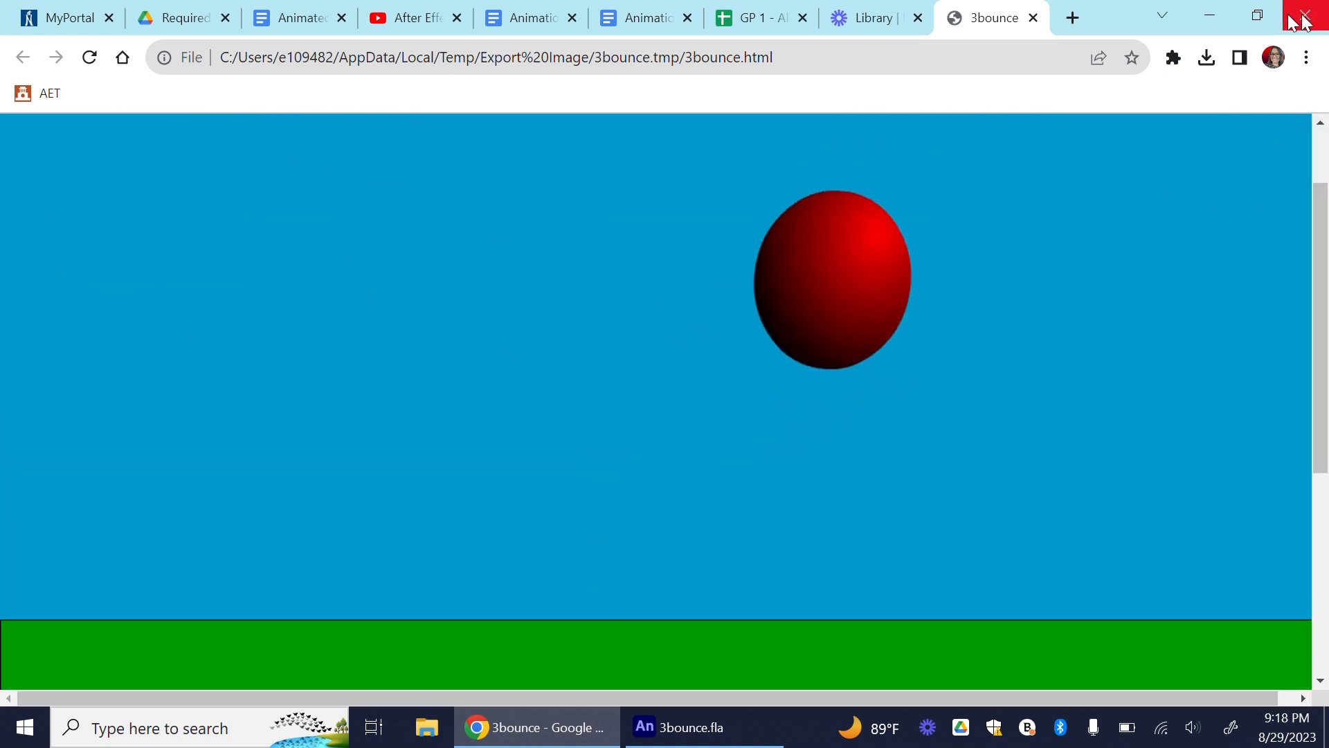
click(1213, 14)
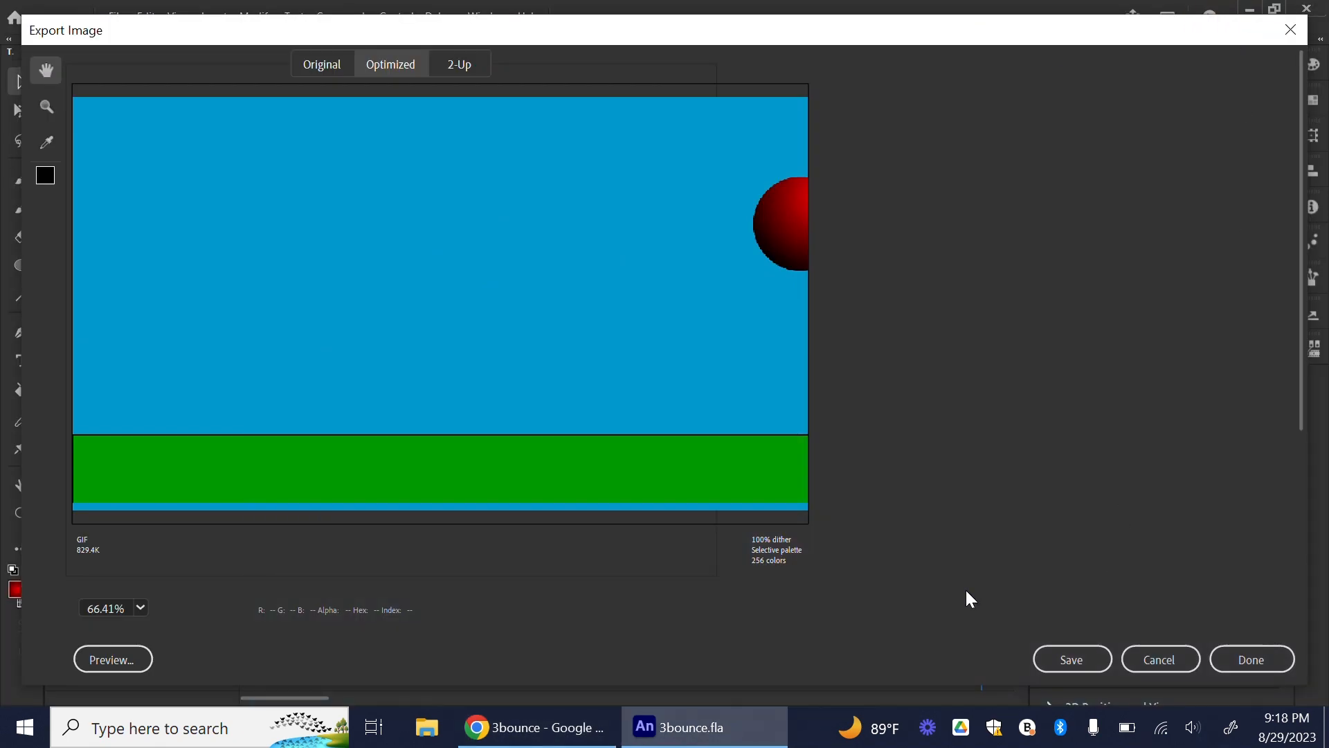
Bring the export window fully into view and save the animated GIF as 3bounce.gif in My Drive.
drag(424, 35, 382, 19)
click(962, 509)
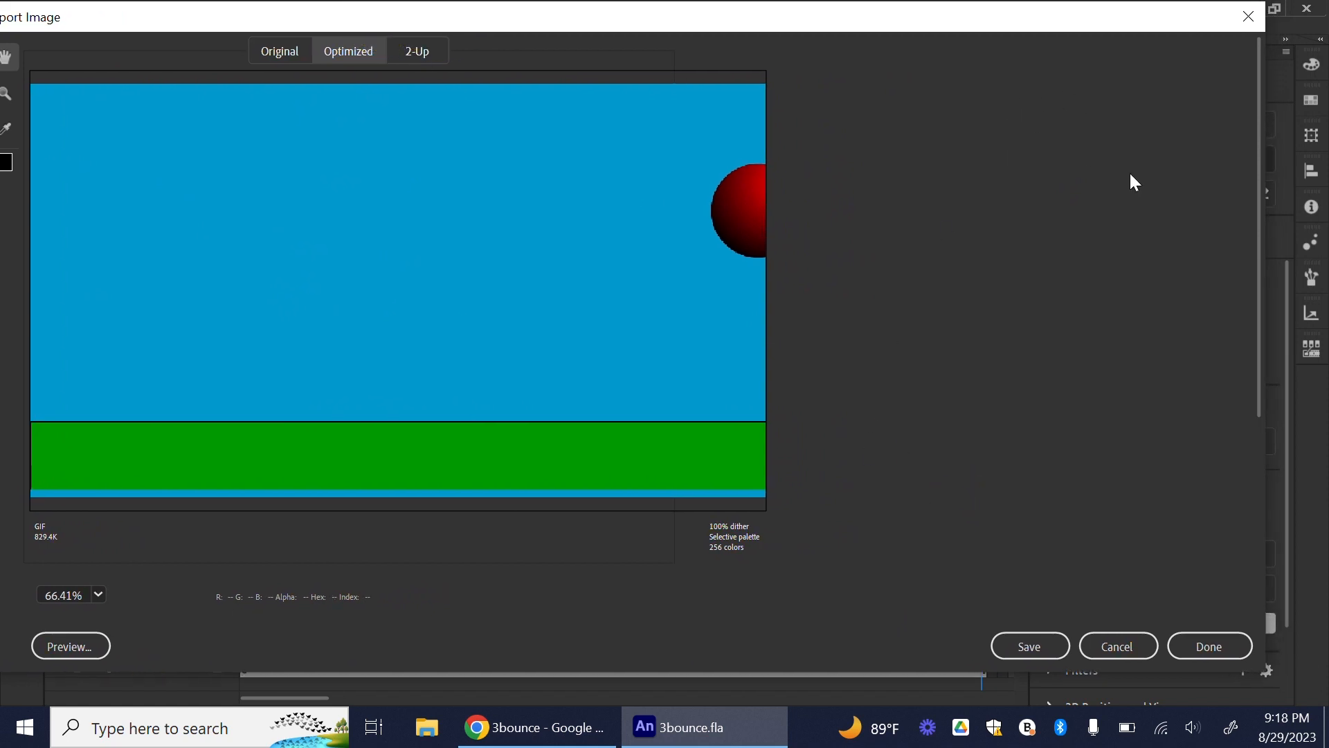
drag(294, 24, 343, 23)
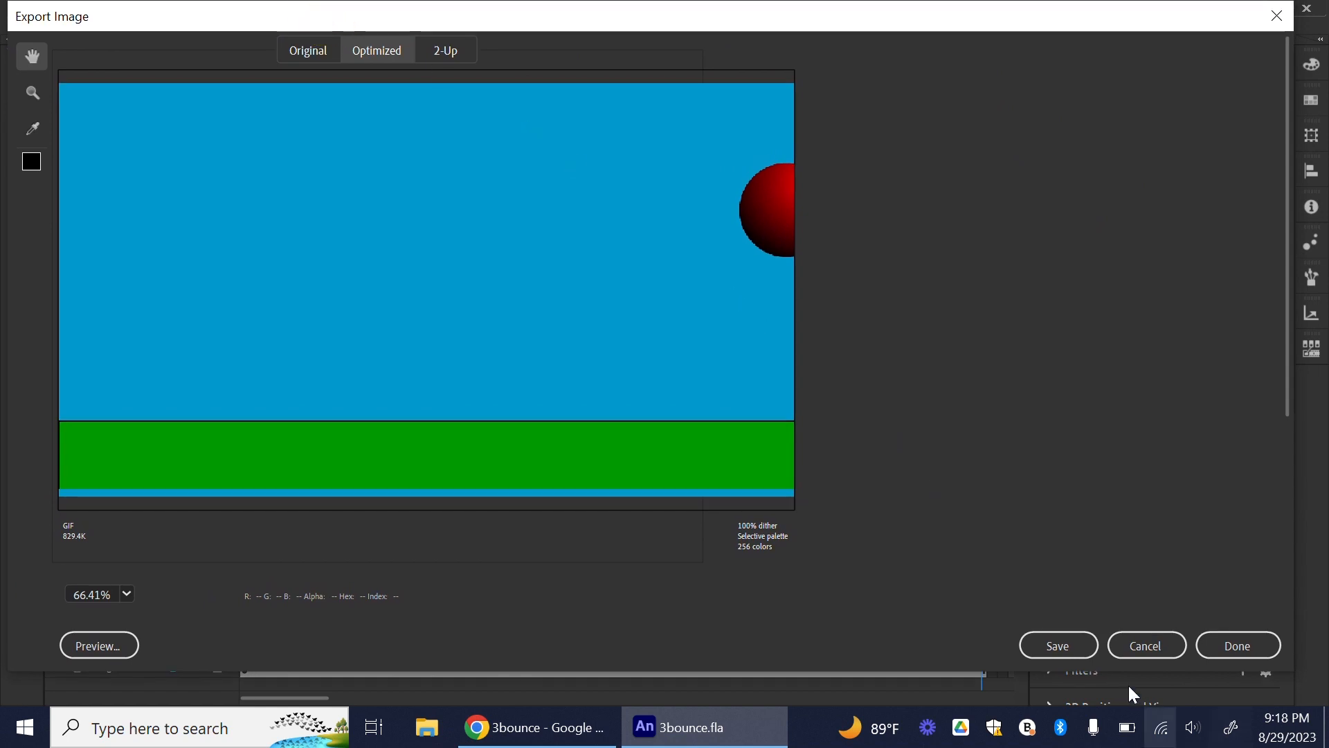
click(1057, 646)
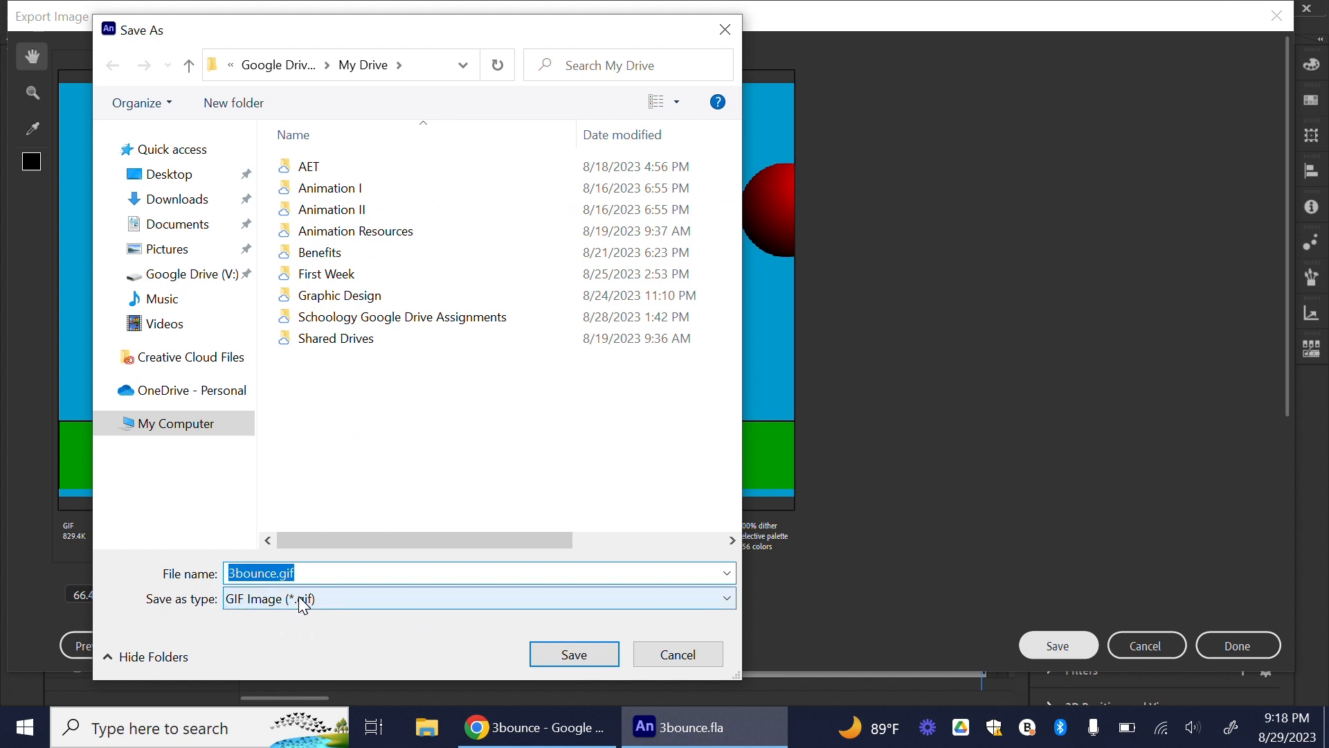
click(567, 656)
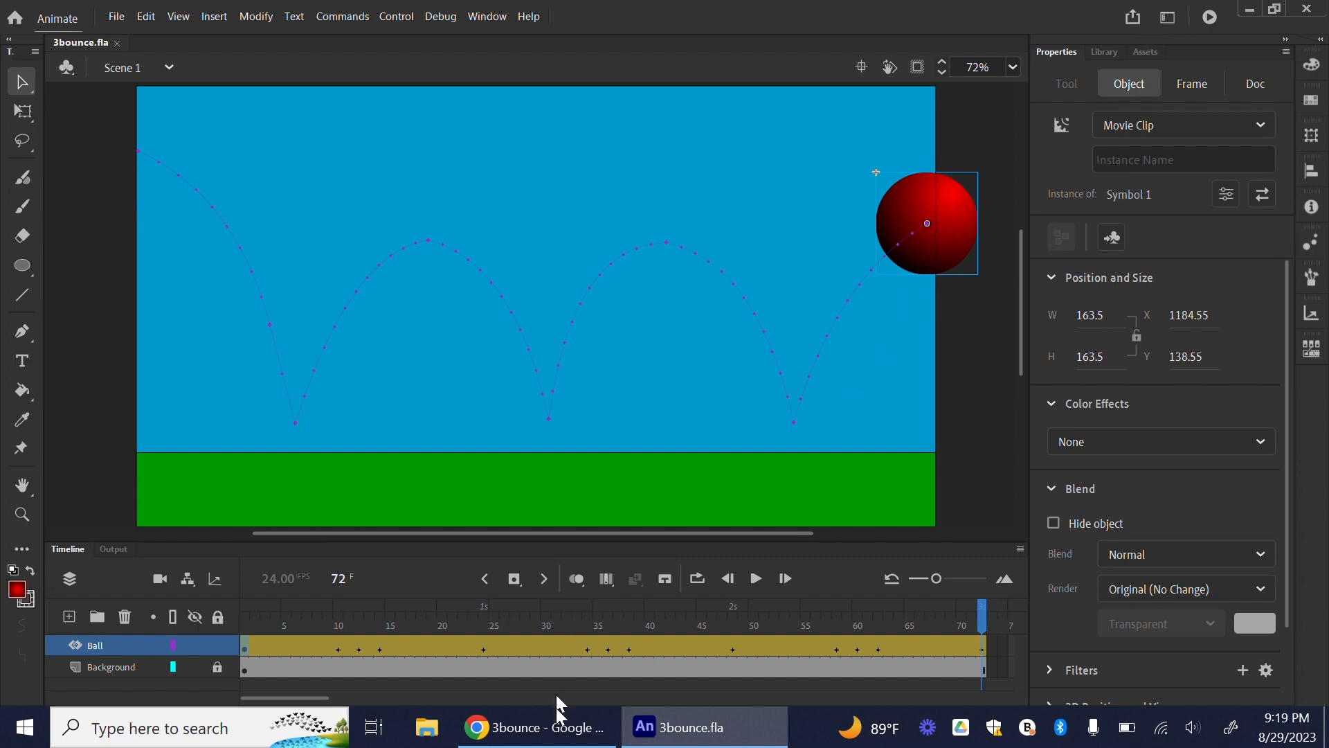
Switch to Google Drive in Chrome and check My Drive for the saved 3bounce.fla and 3bounce.gif files.
click(549, 732)
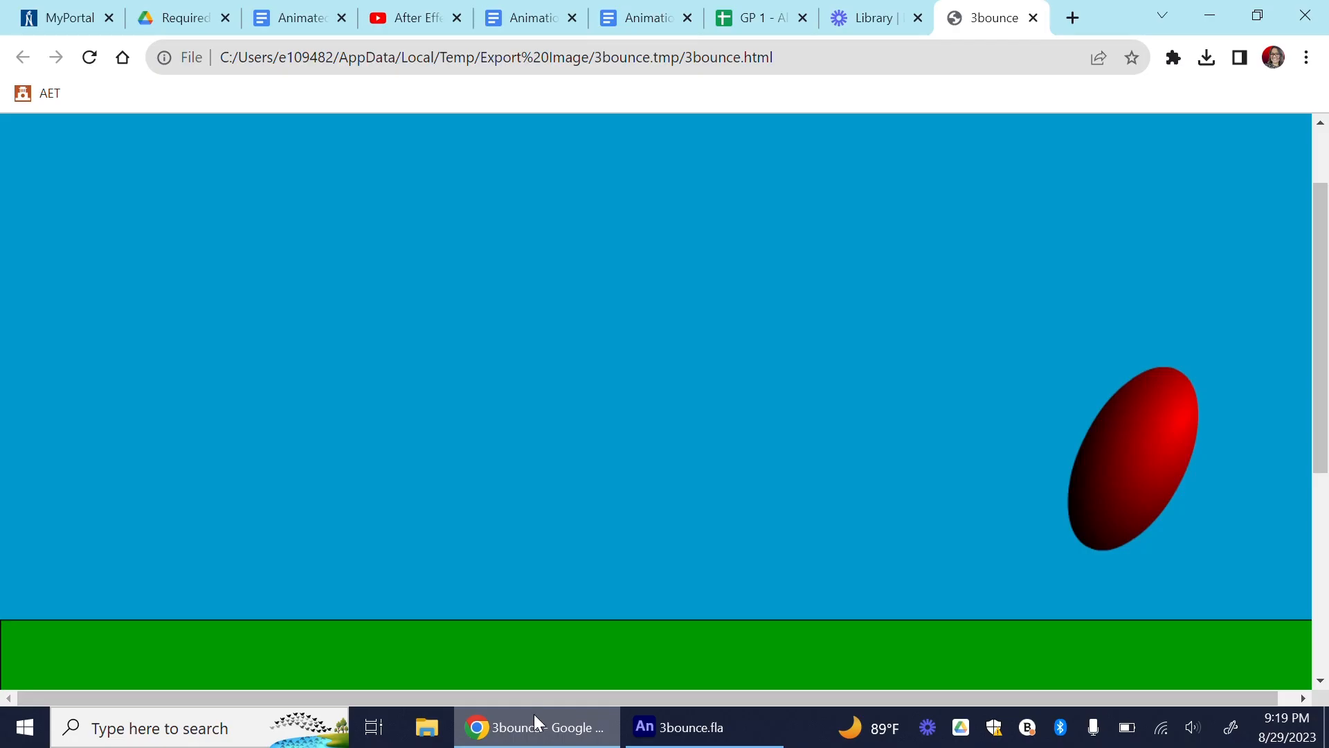
click(149, 18)
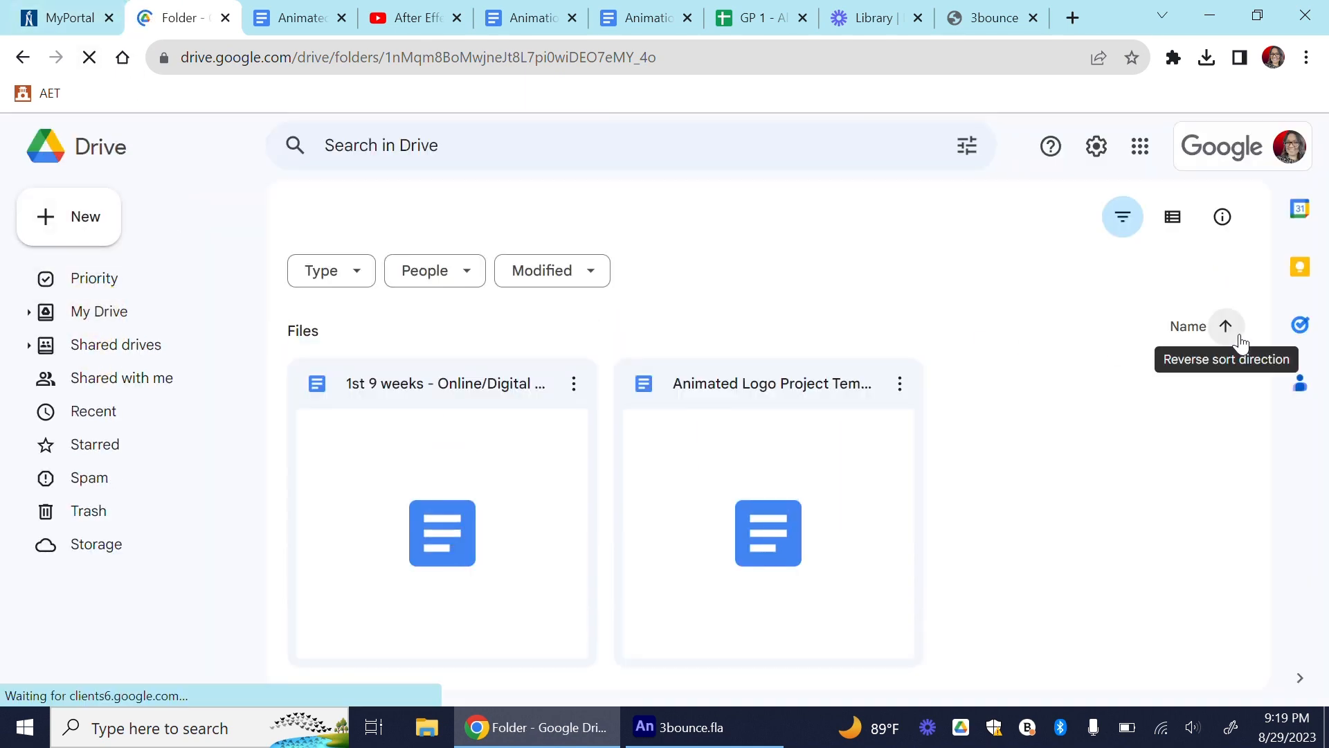
click(110, 315)
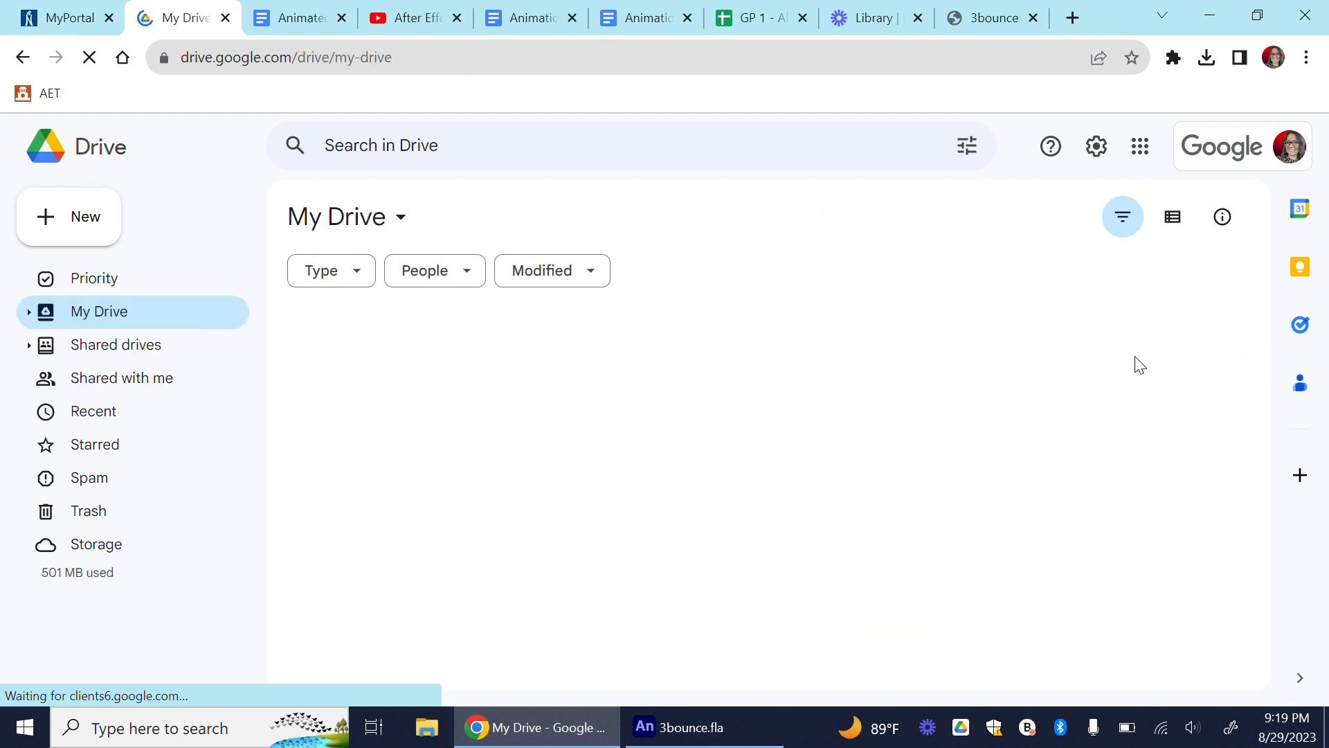
scroll(1135, 356, down, 8)
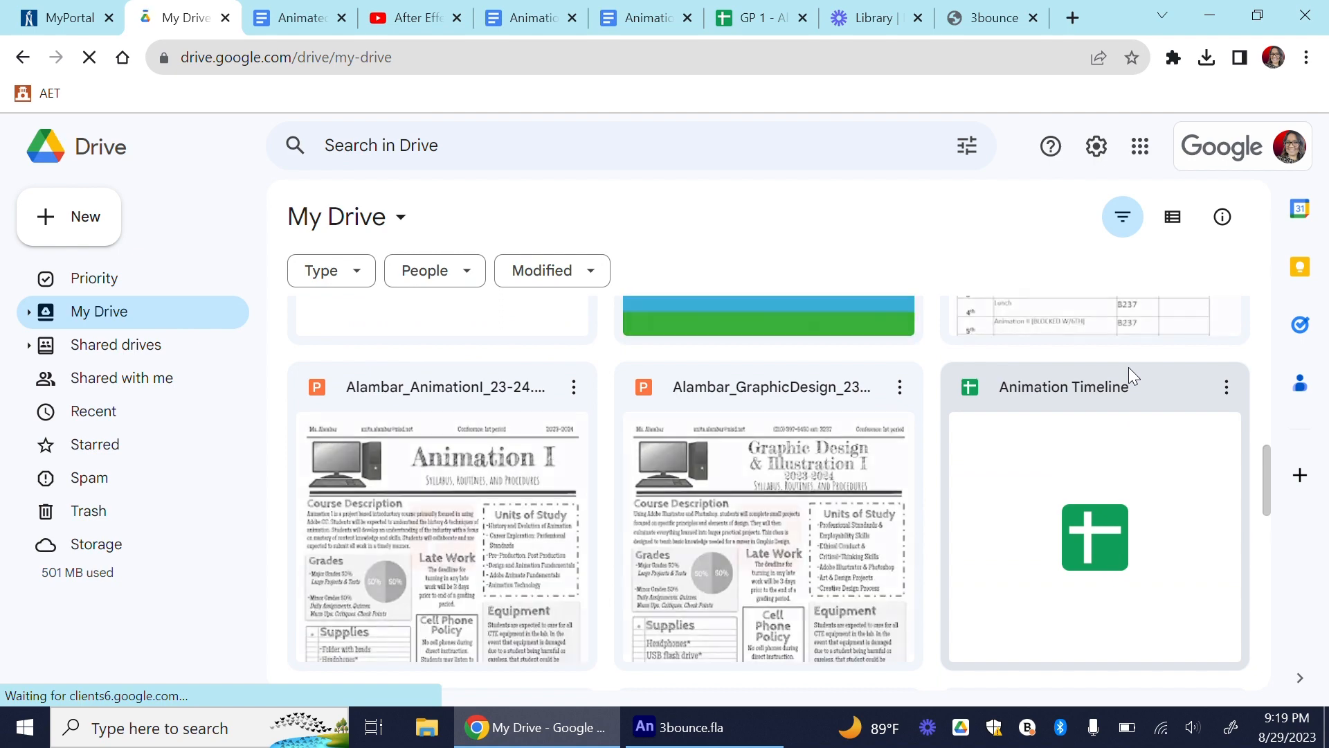
scroll(1128, 377, down, 6)
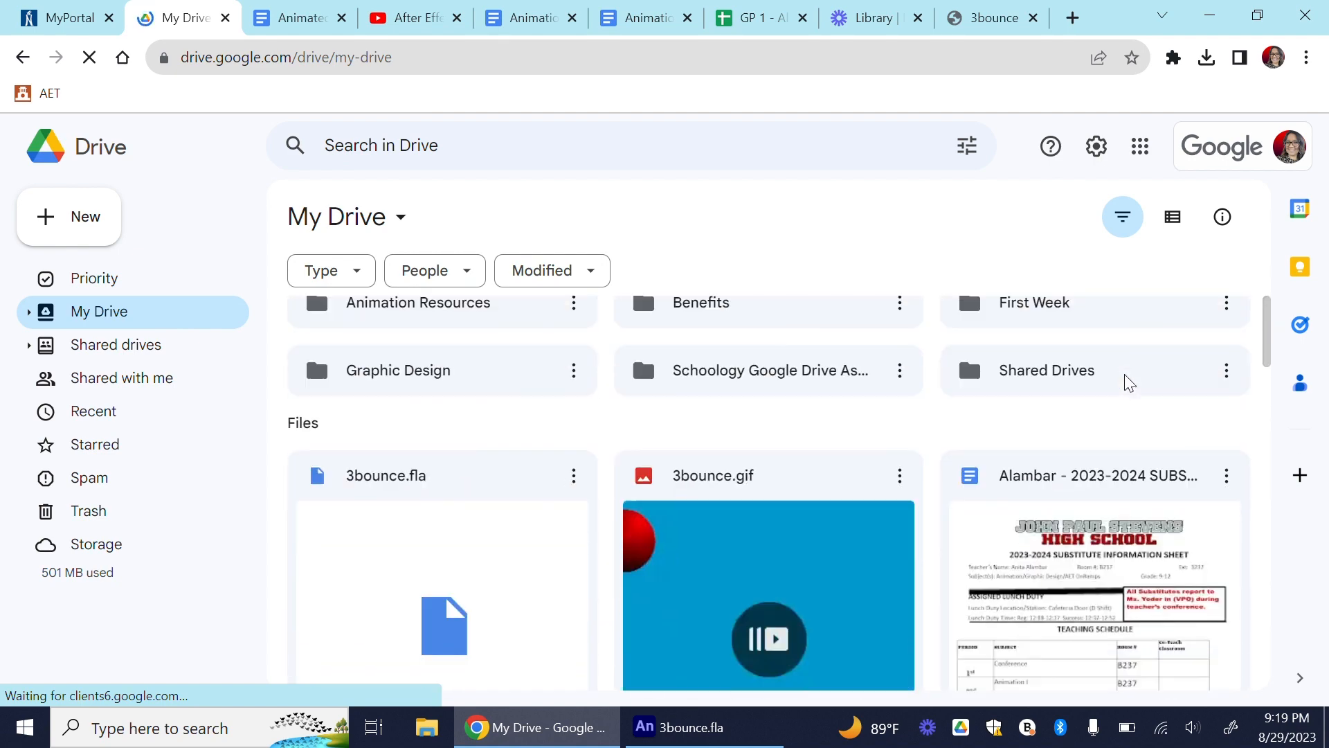